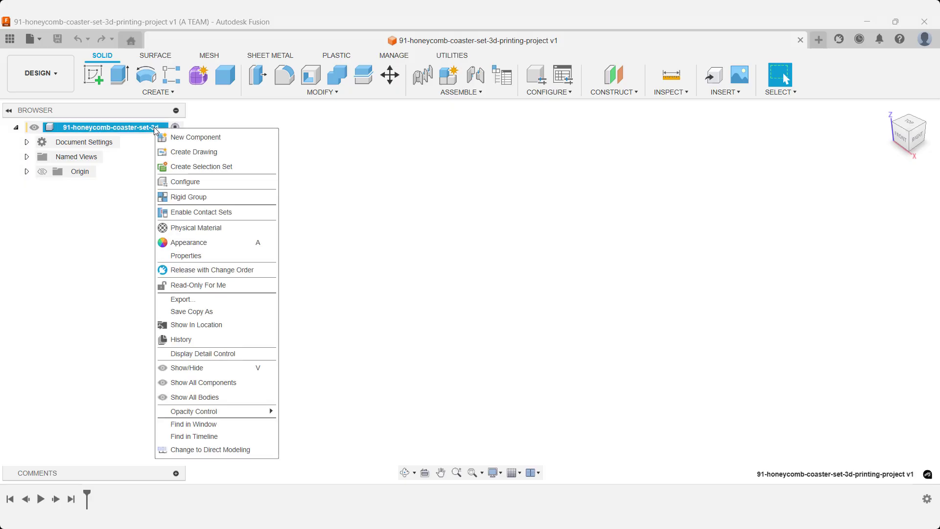
# Step: Create and activate a new internal component named "honeycomb coaster" under the root assembly
pyautogui.click(164, 137)
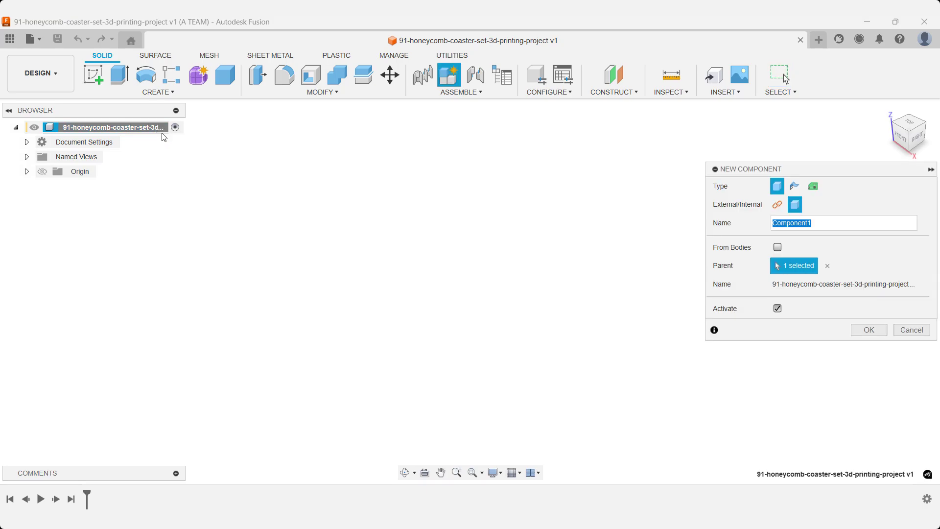
pyautogui.write('honeycomb co')
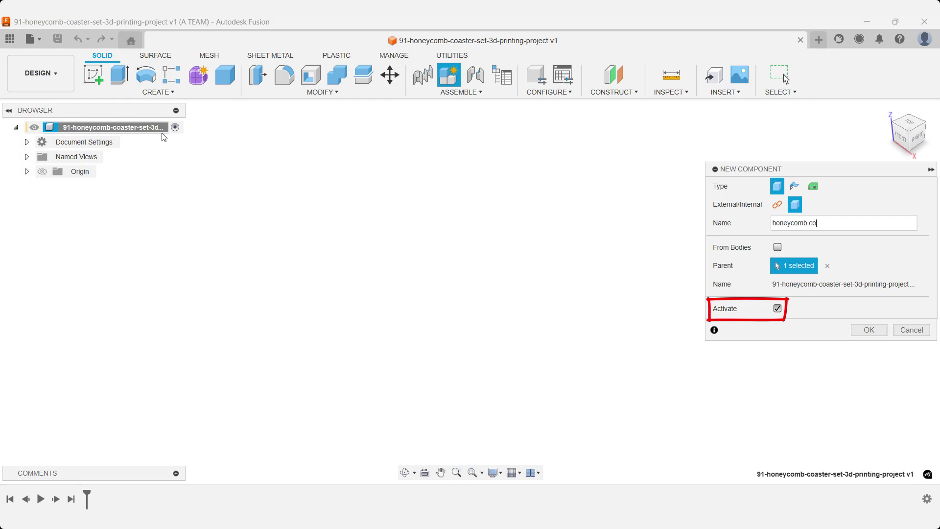
pyautogui.write('aster')
pyautogui.press('Return')
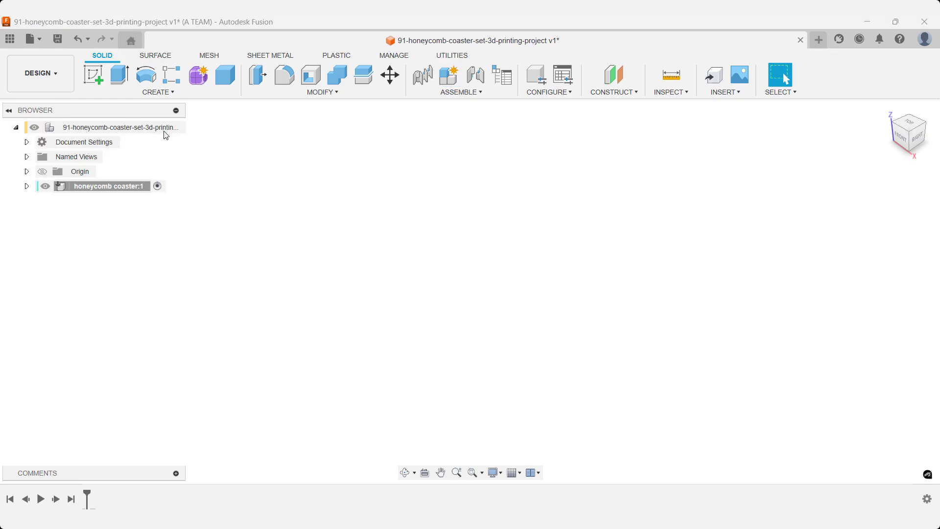
# Step: Start a sketch on the horizontal XY plane inside the honeycomb coaster component
pyautogui.write('ssk')
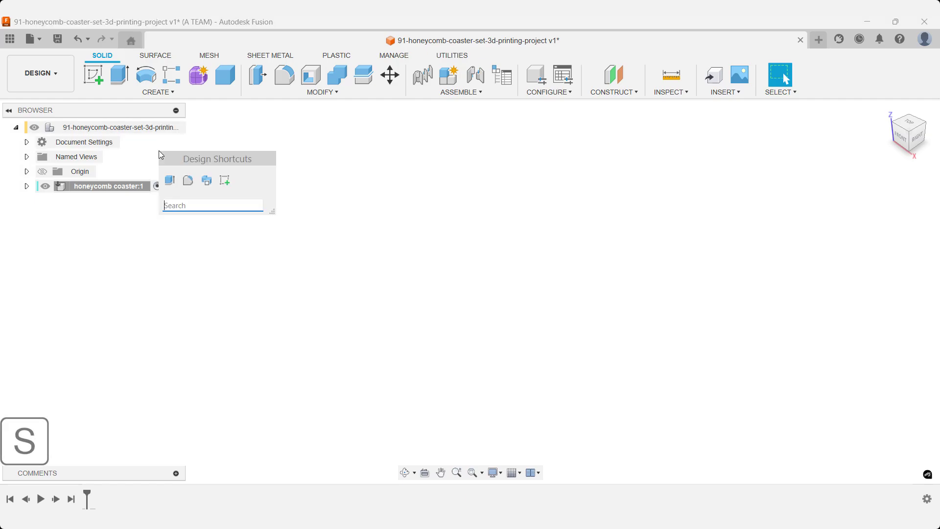
pyautogui.press('Return')
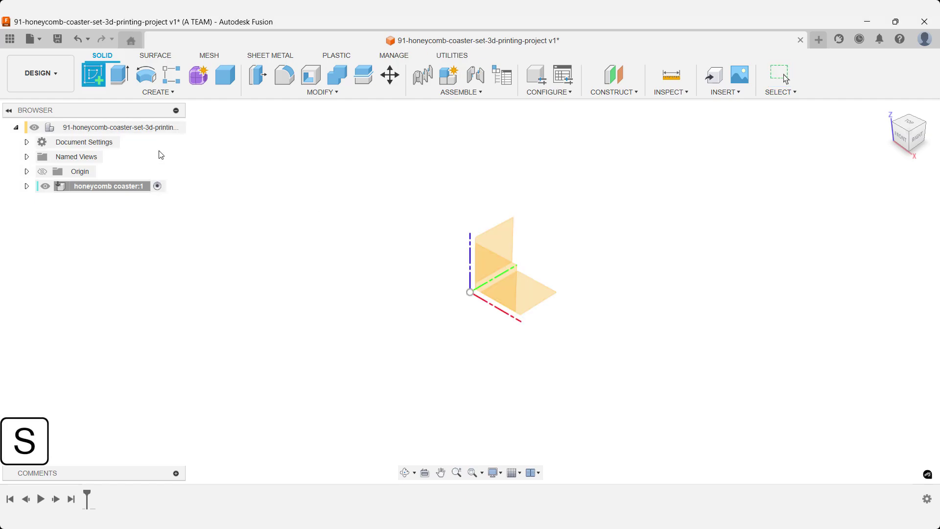
pyautogui.click(520, 294)
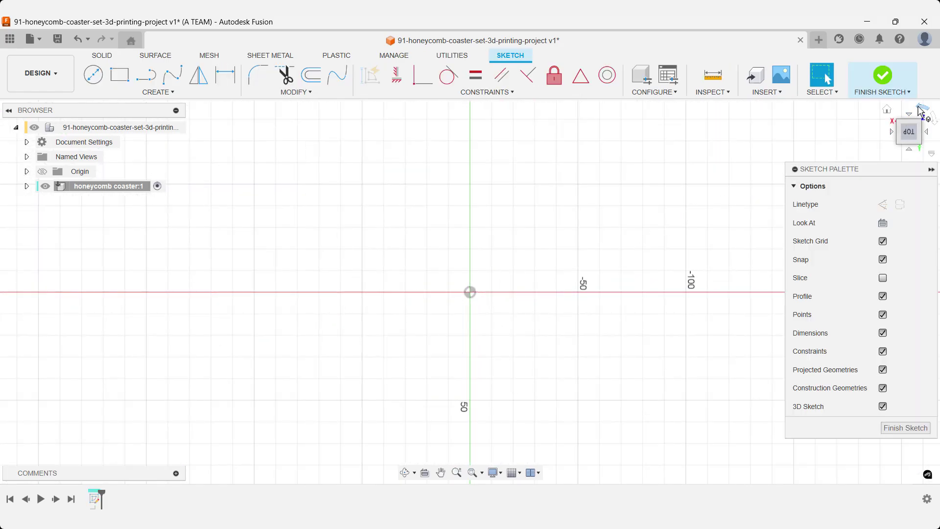
pyautogui.click(920, 108)
pyautogui.click(921, 108)
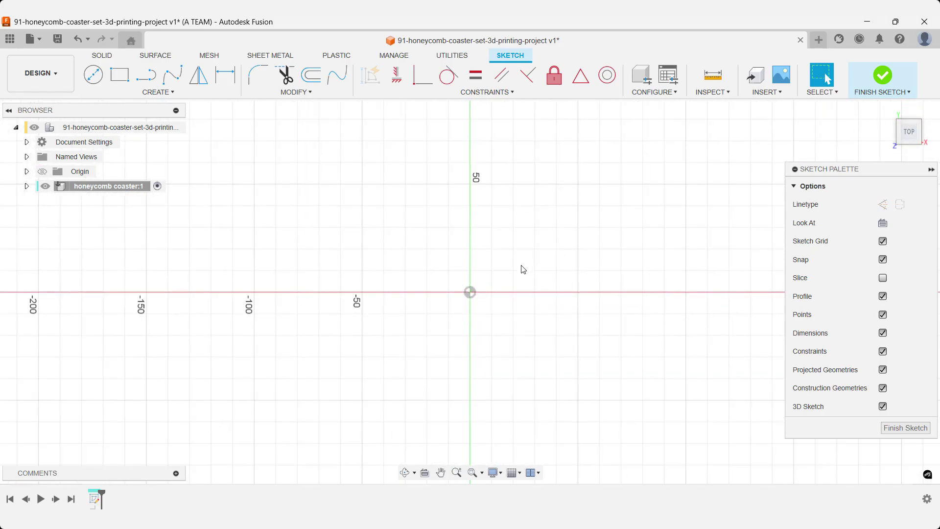
# Step: Draw a six-sided circumscribed polygon centred on the origin, with a 10 mm centre-to-side distance and flat sides parallel to the X axis
pyautogui.write('s')
pyautogui.write('cir')
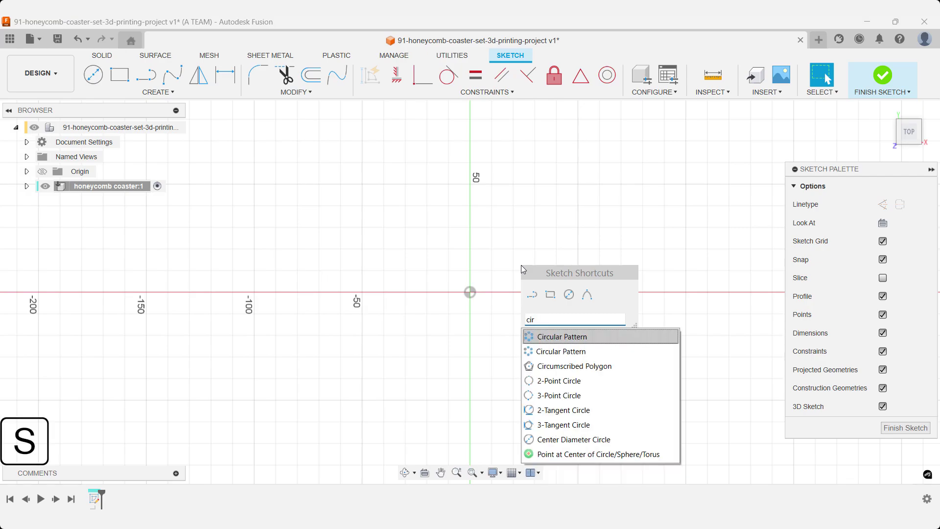
pyautogui.press('Down')
pyautogui.press('Down')
pyautogui.press('Return')
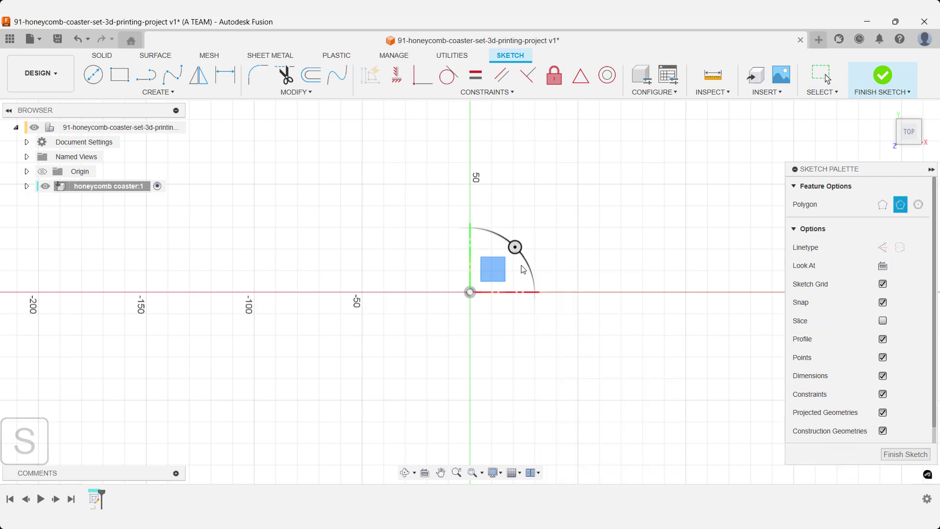
pyautogui.click(469, 291)
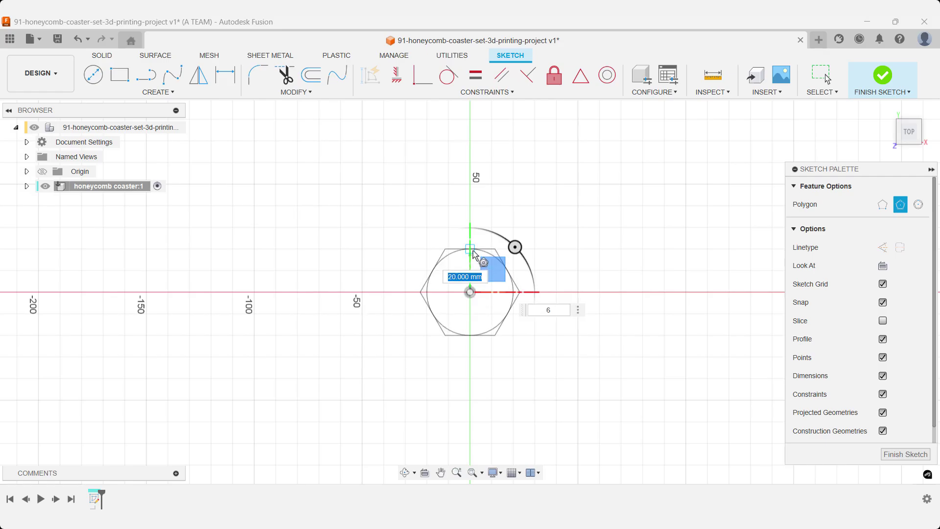
pyautogui.write('10')
pyautogui.press('Return')
pyautogui.press('Escape')
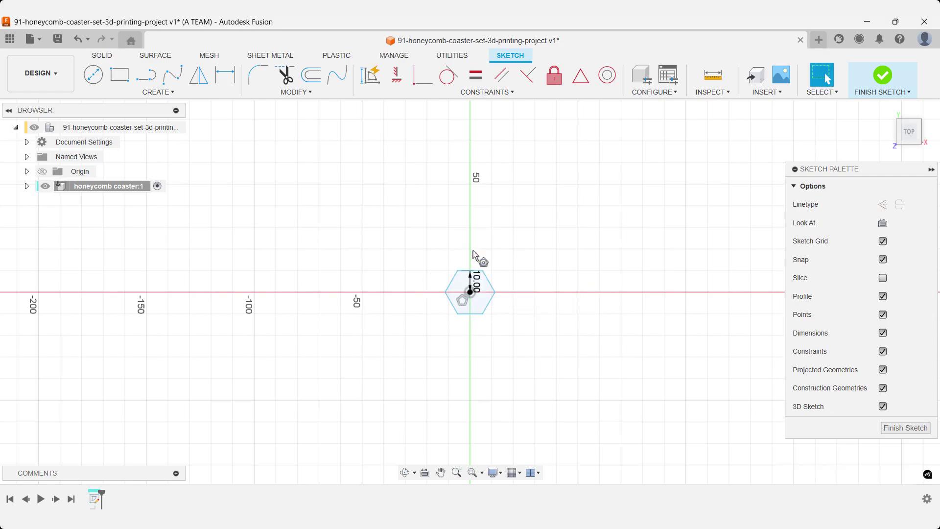
# Step: Add a construction line from the origin to the midpoint of the hexagon's upper-right side, and finish the sketch
pyautogui.press('l')
pyautogui.scroll(5, 473, 251)
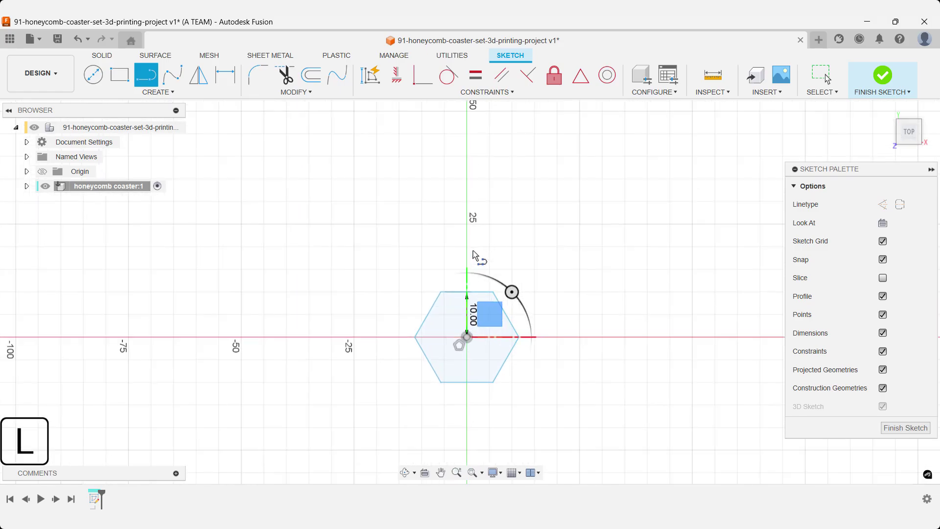
pyautogui.press('x')
pyautogui.click(465, 357)
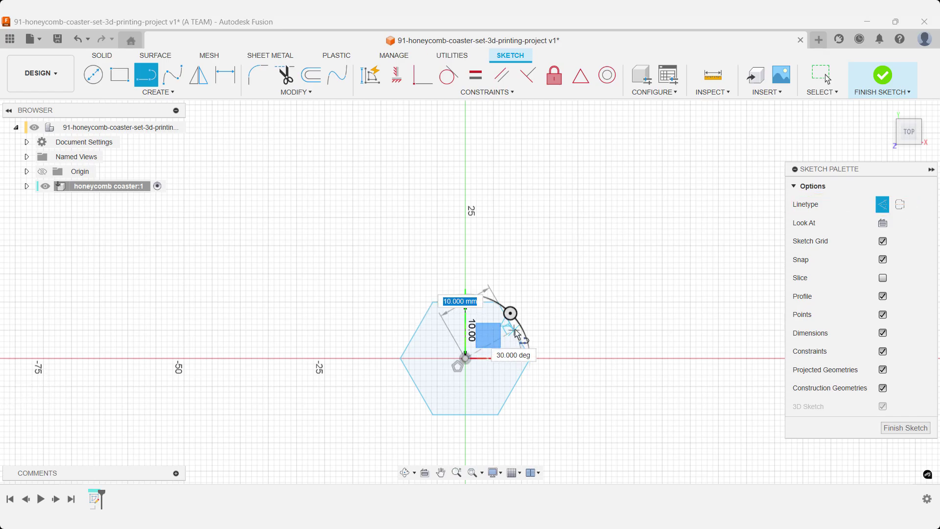
pyautogui.click(515, 331)
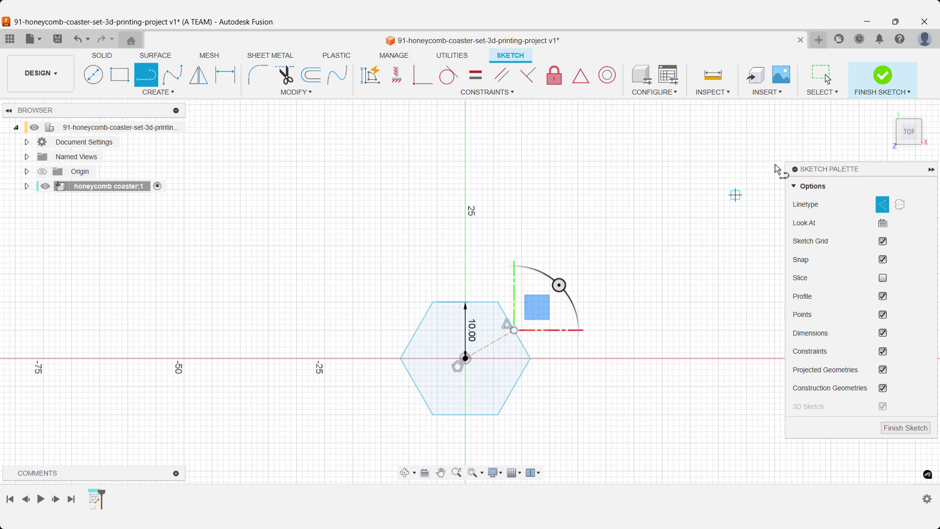
pyautogui.click(887, 109)
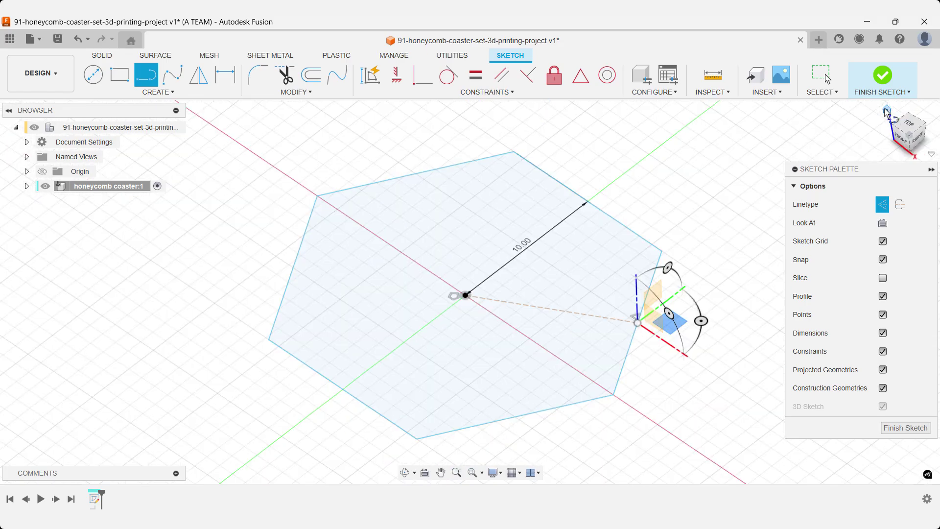
pyautogui.click(882, 76)
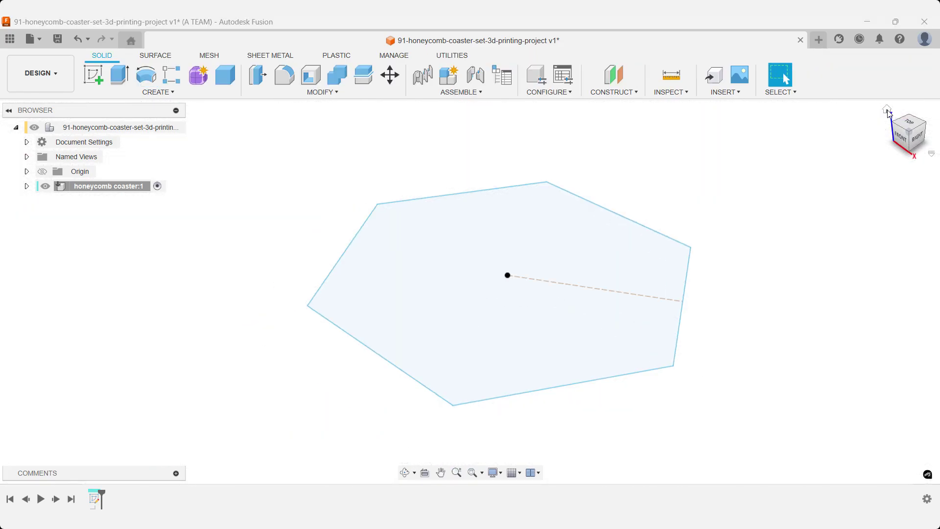
# Step: Extrude the hexagon profile 4 mm upward as a new body
pyautogui.write('e')
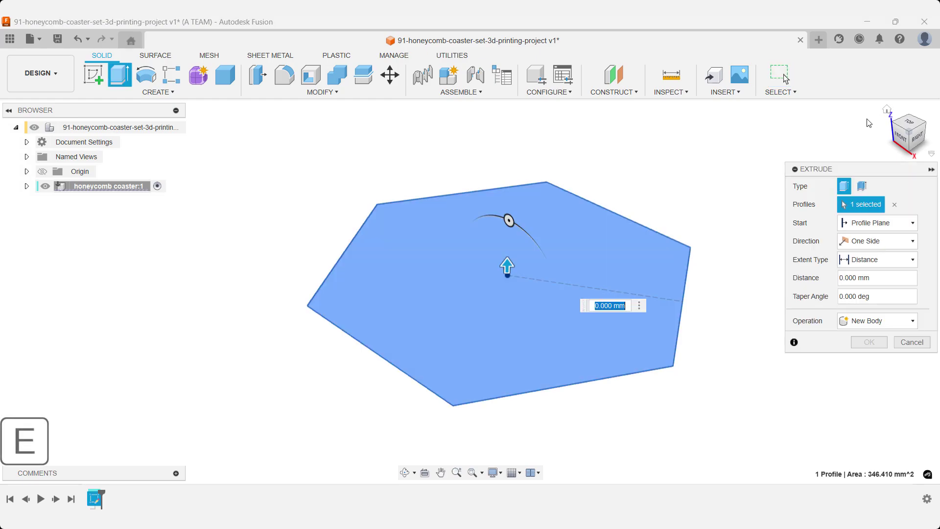
pyautogui.write('4')
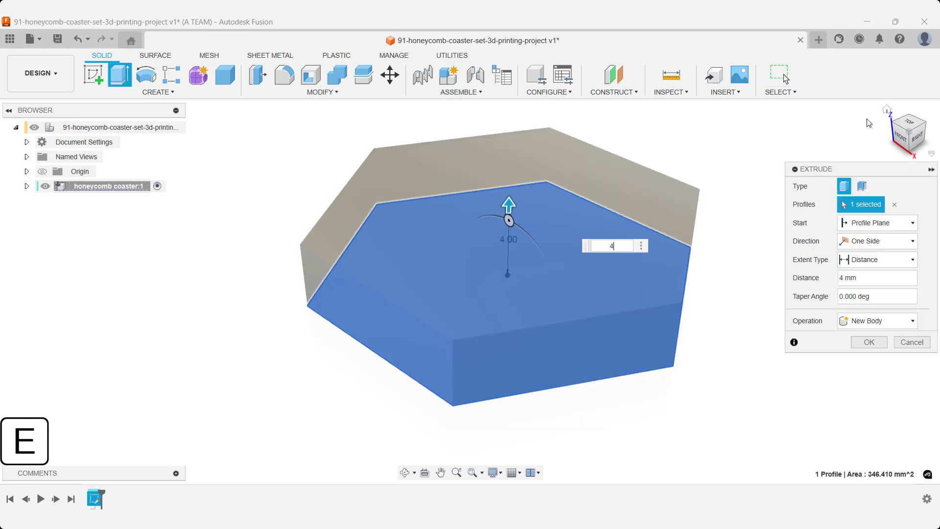
pyautogui.press('Return')
# Step: Shell the hexagonal body from its top face with a 1 mm inside thickness
pyautogui.write('s')
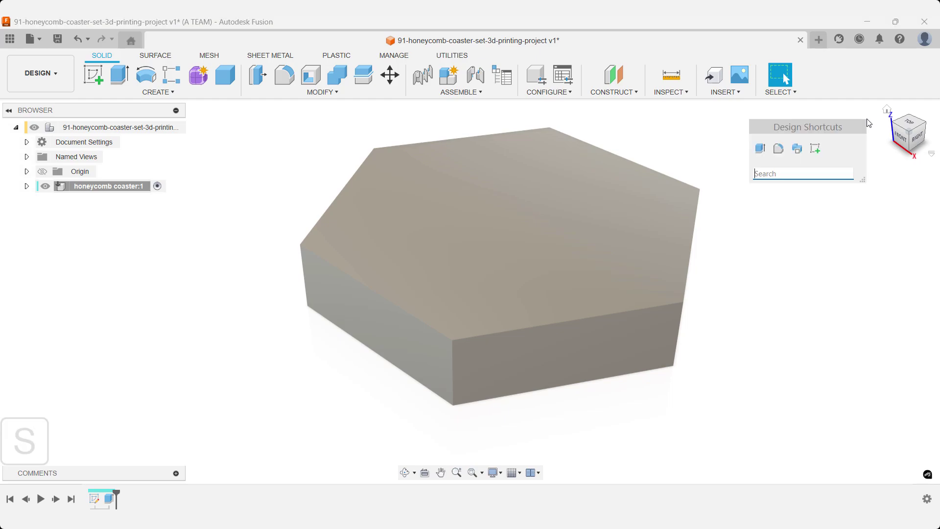
pyautogui.write('she')
pyautogui.press('Down')
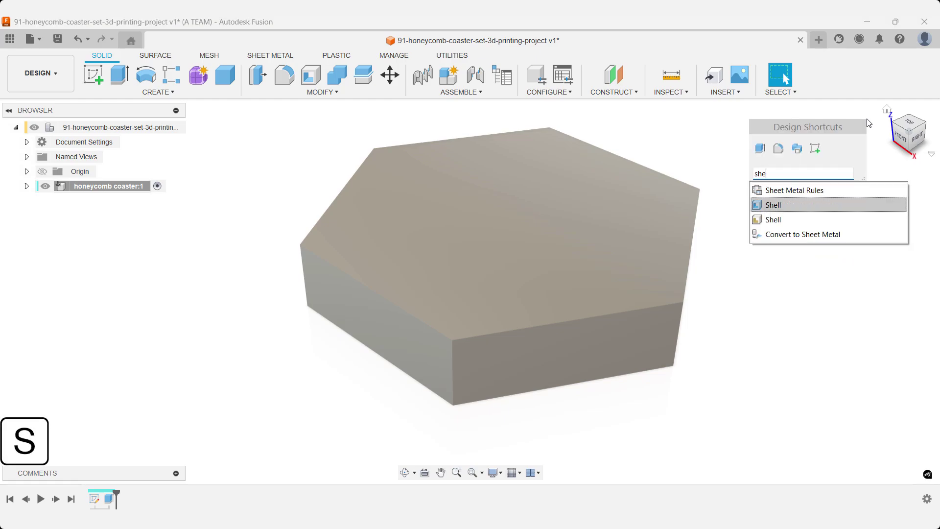
pyautogui.press('Return')
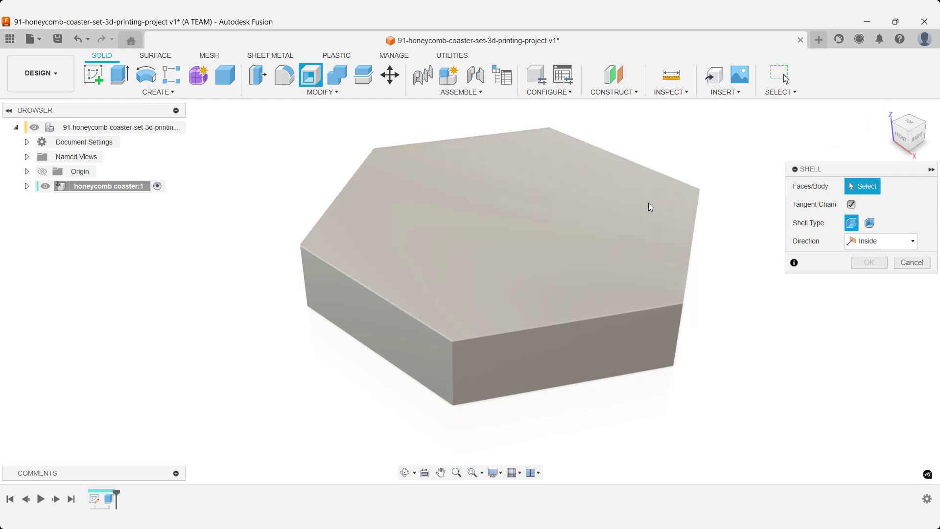
pyautogui.click(649, 205)
pyautogui.write('1')
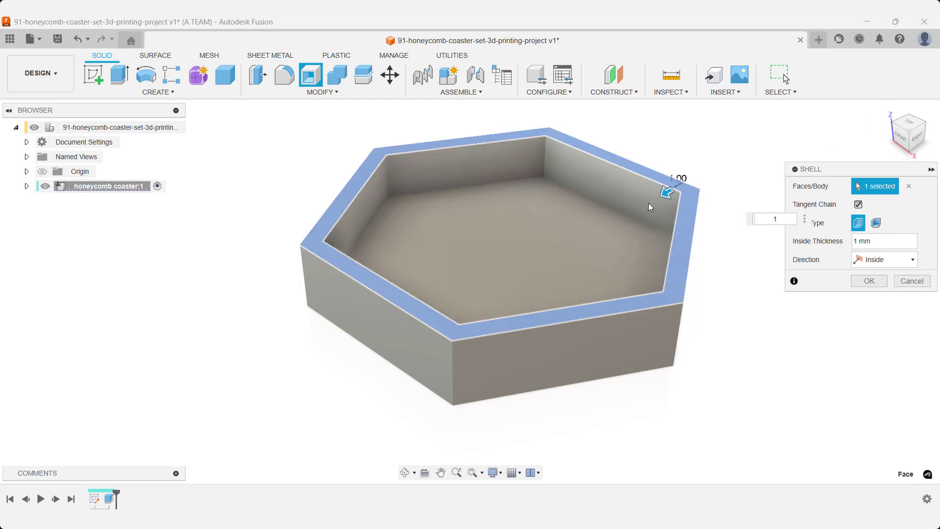
pyautogui.press('Return')
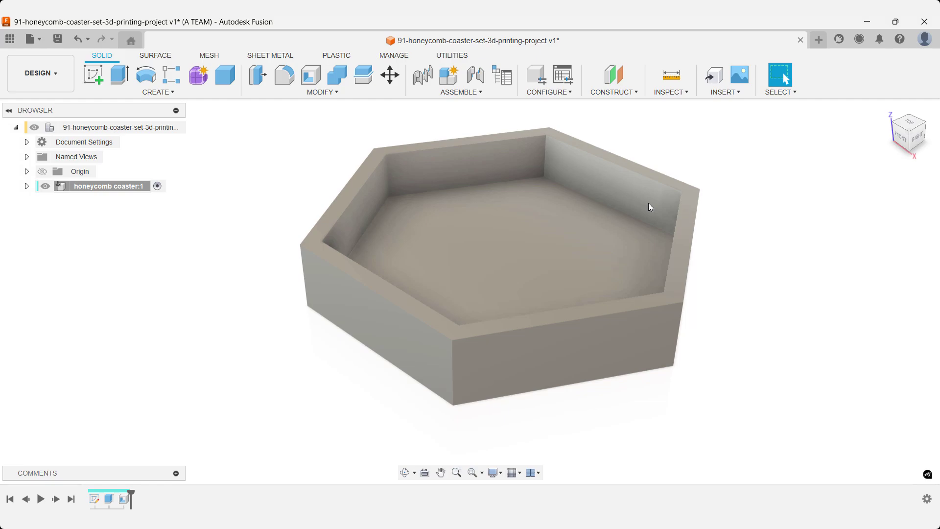
# Step: Extrude the inner floor face of the shelled hexagon up by 1.5 mm, joined to the body
pyautogui.press('e')
pyautogui.click(609, 224)
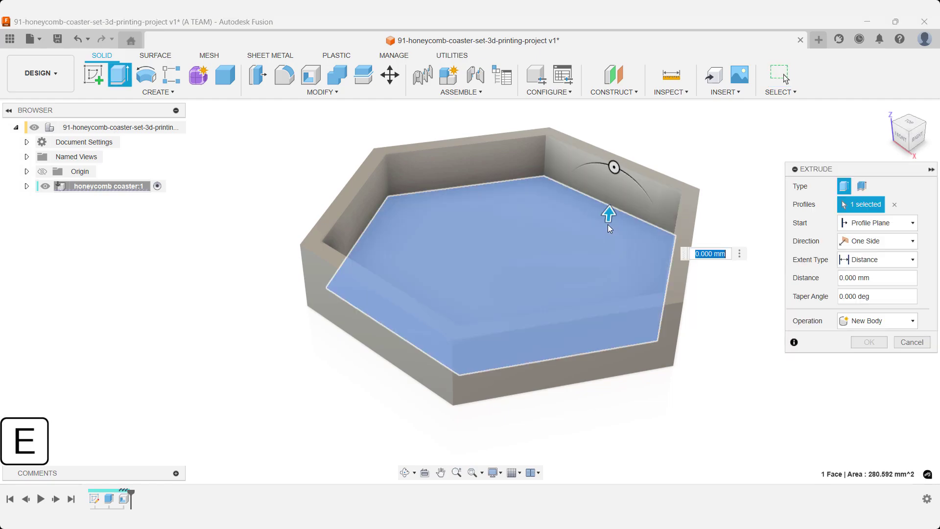
pyautogui.write('1.5')
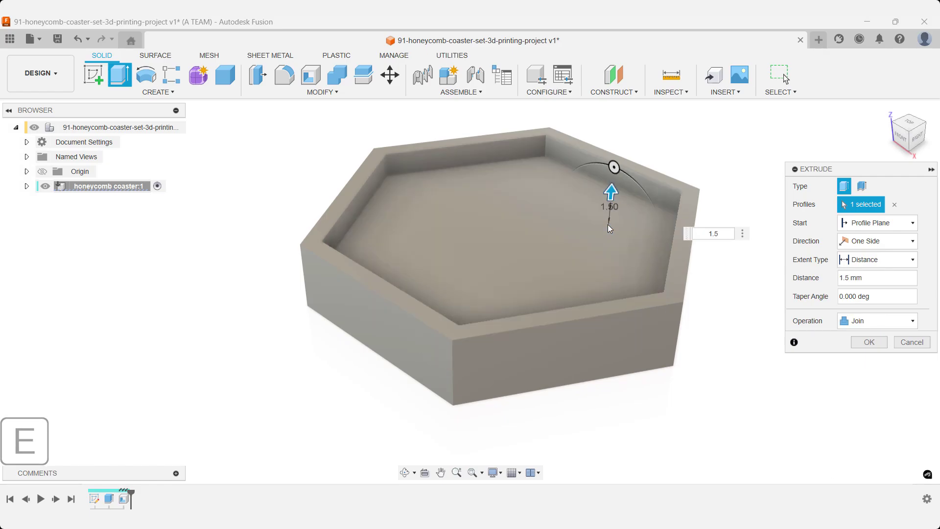
pyautogui.press('Return')
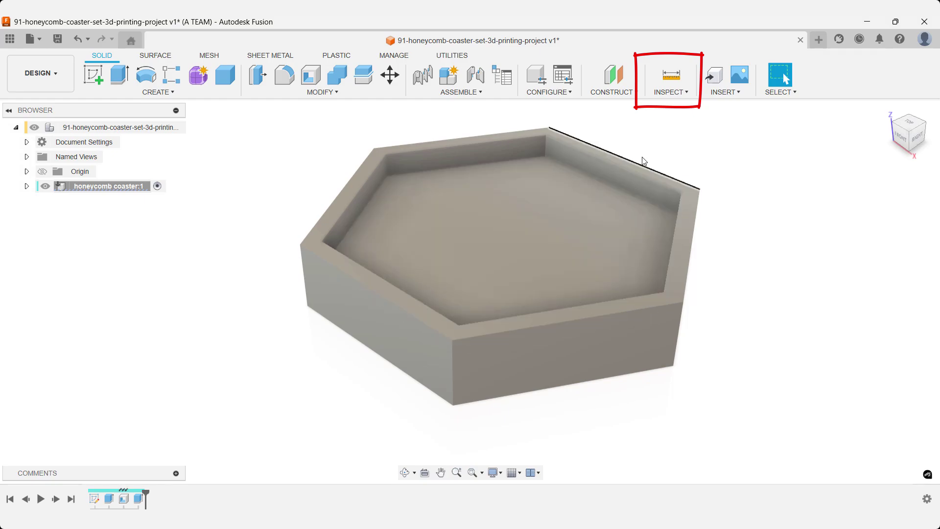
# Step: Measure the recess depth between the upper inner edge of one wall and the floor edge directly below it
pyautogui.click(667, 86)
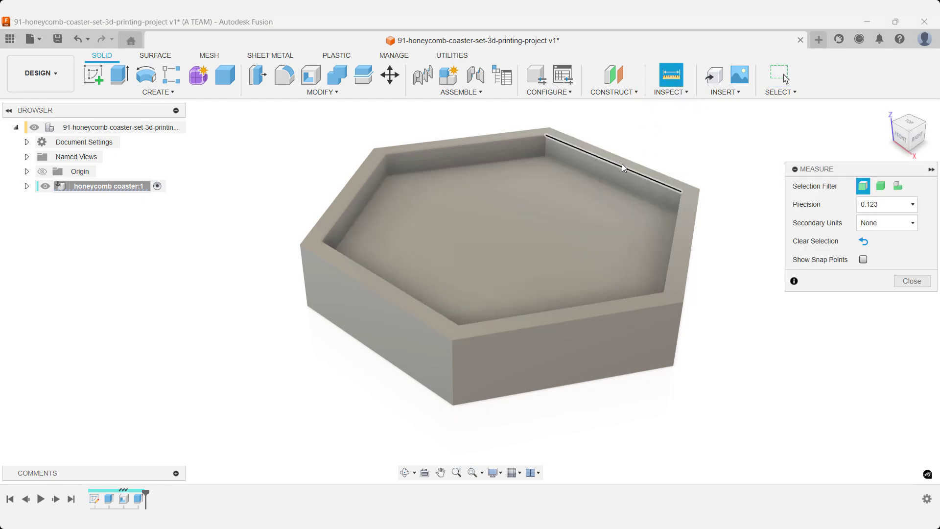
pyautogui.click(622, 165)
pyautogui.click(612, 183)
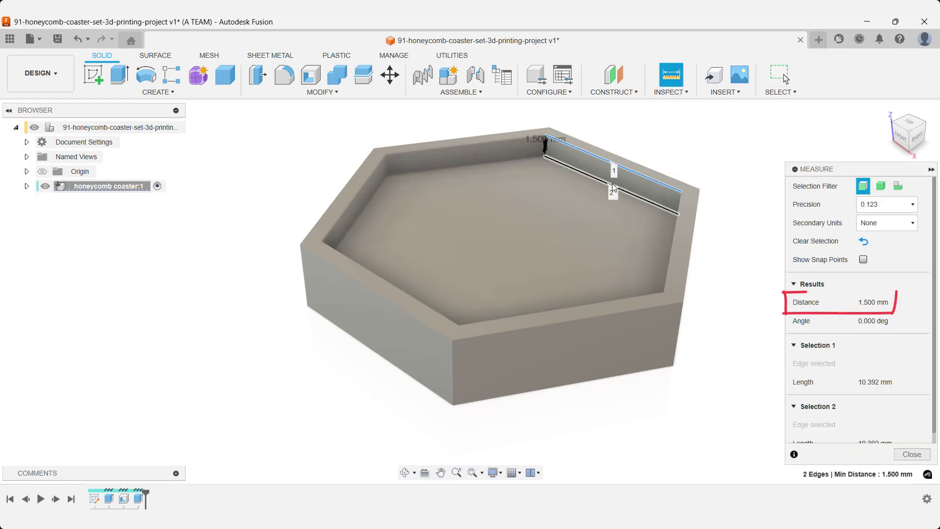
pyautogui.press('Escape')
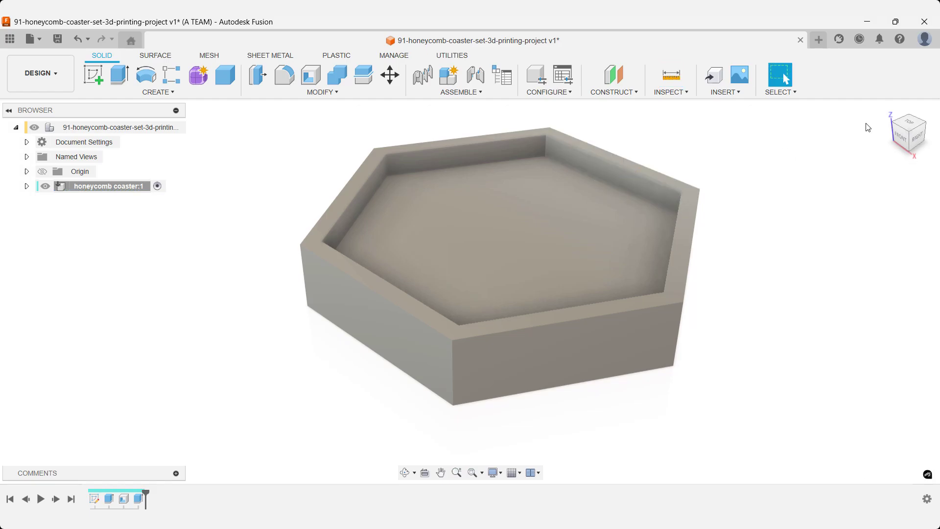
# Step: Start another sketch on the XY origin plane hidden beneath the coaster's floor
pyautogui.click(886, 109)
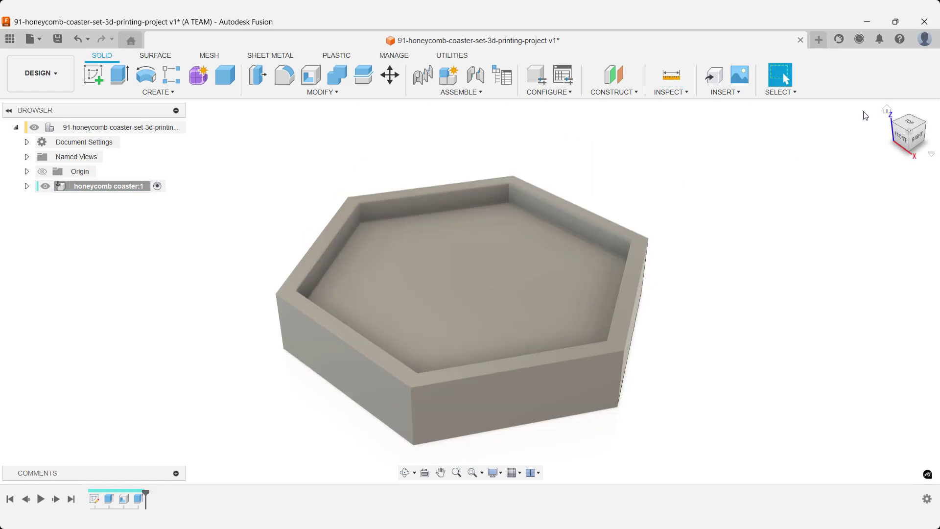
pyautogui.write('s')
pyautogui.write('sk')
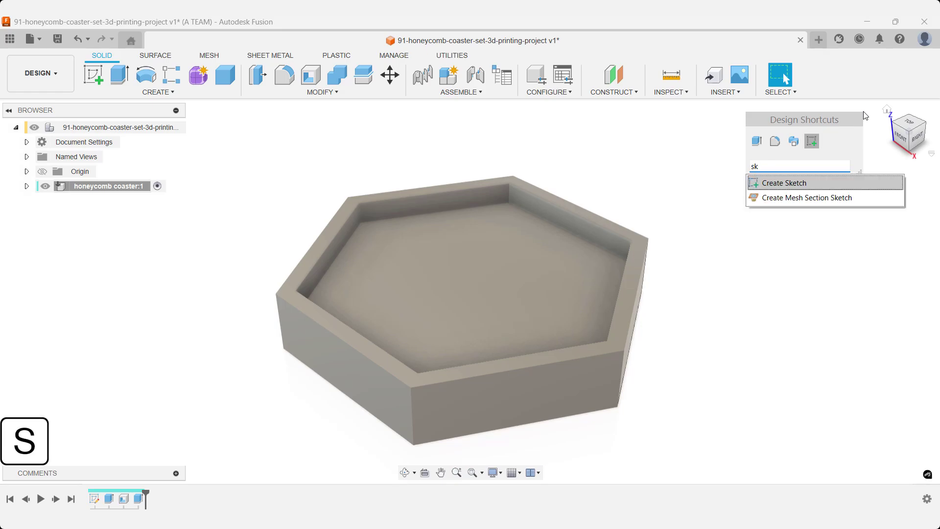
pyautogui.press('Return')
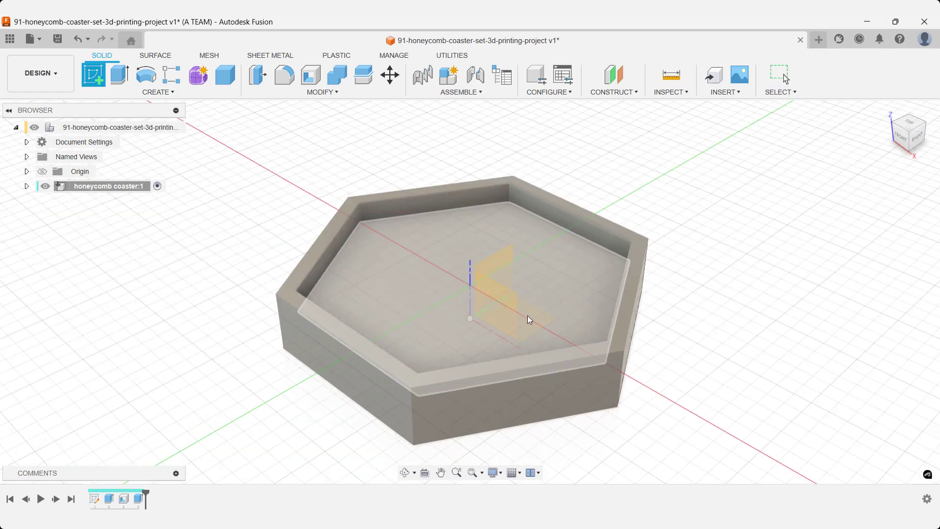
pyautogui.click(528, 315)
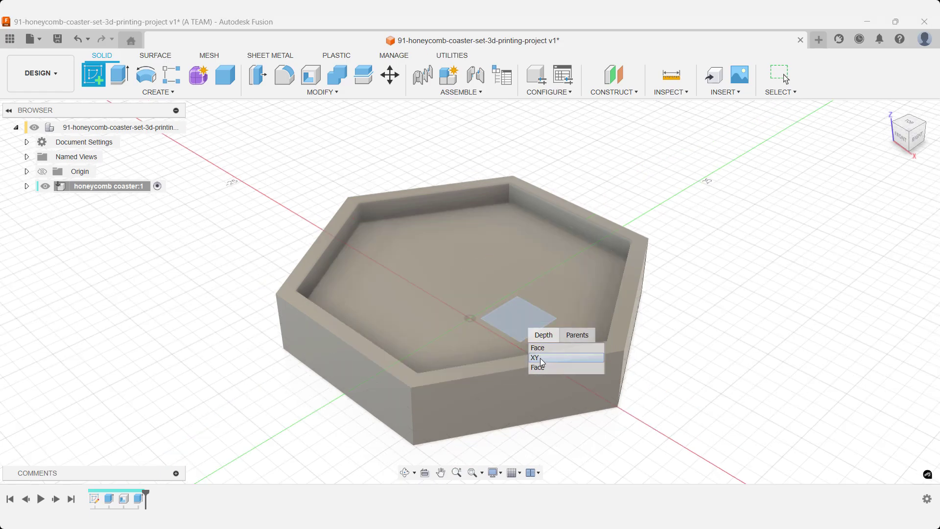
pyautogui.click(540, 358)
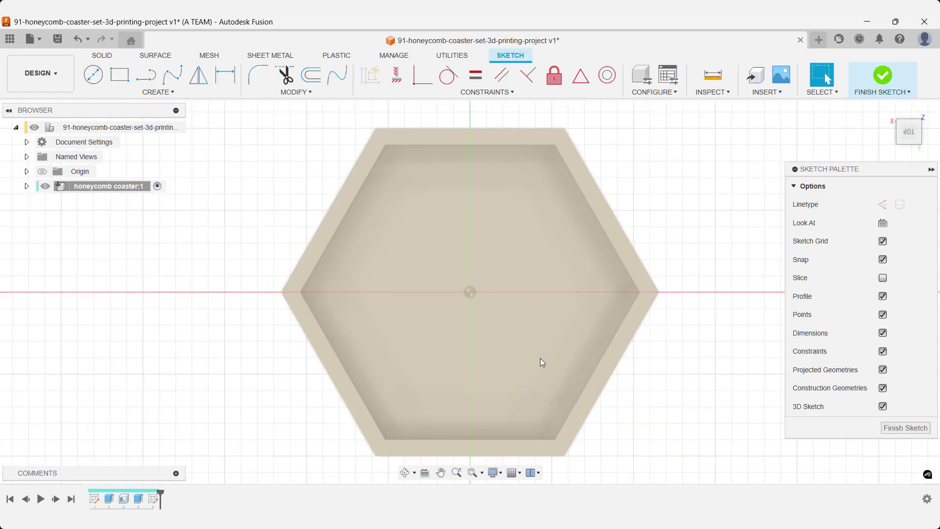
# Step: Sketch a 100 mm diameter circle centered on the origin around the hexagonal cell
pyautogui.press('c')
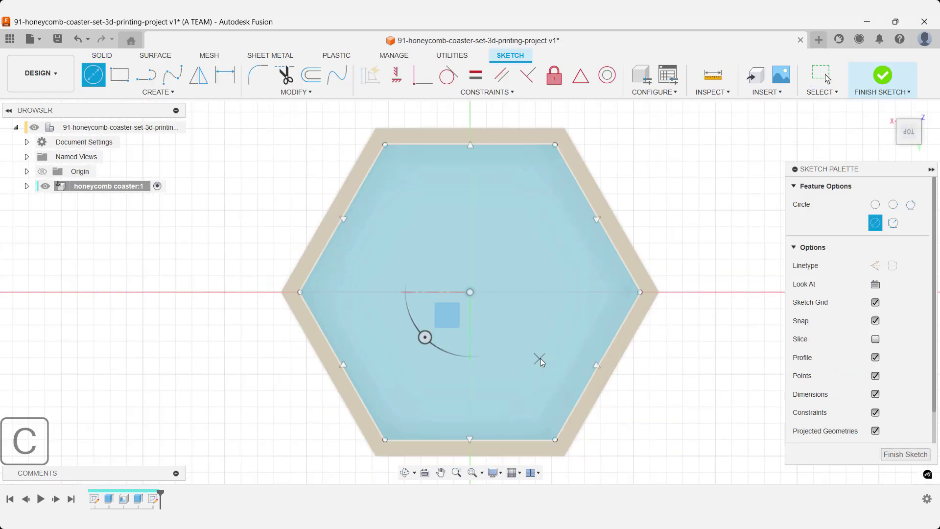
pyautogui.click(470, 292)
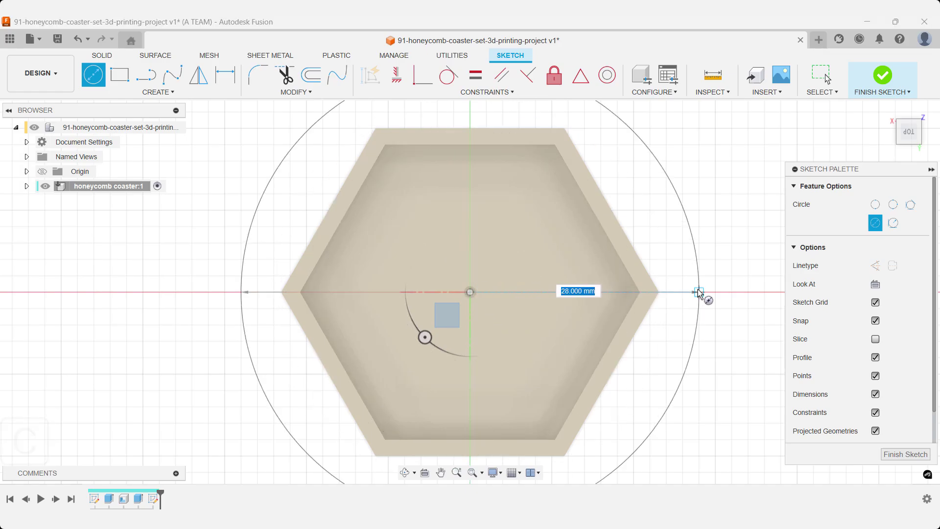
pyautogui.write('100')
pyautogui.press('Tab')
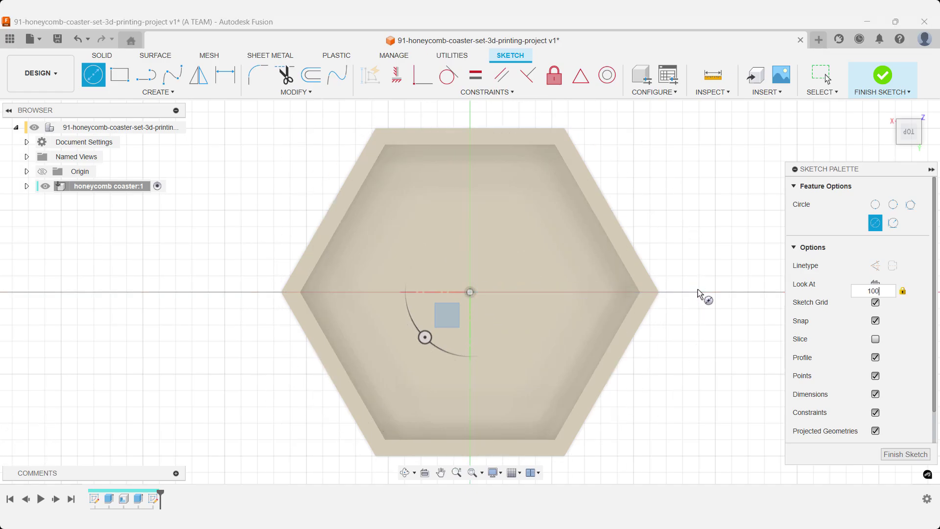
pyautogui.press('Escape')
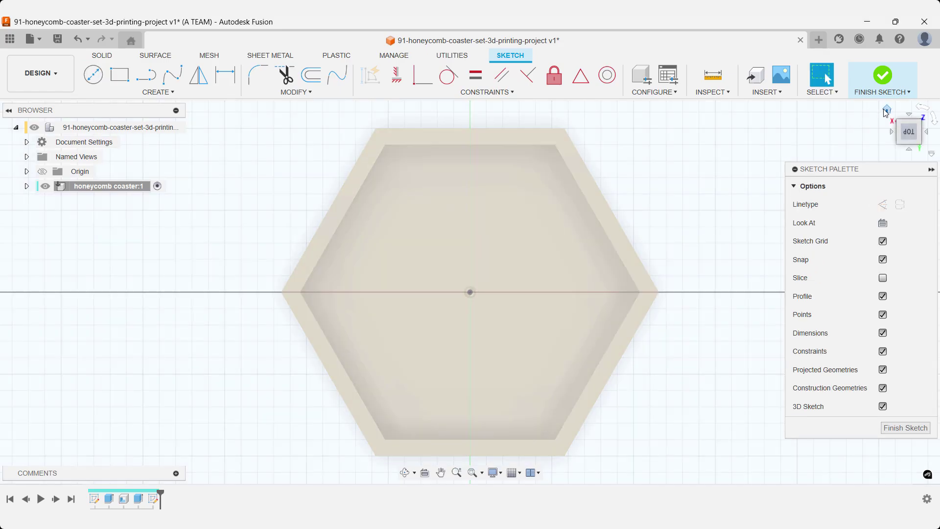
pyautogui.click(887, 109)
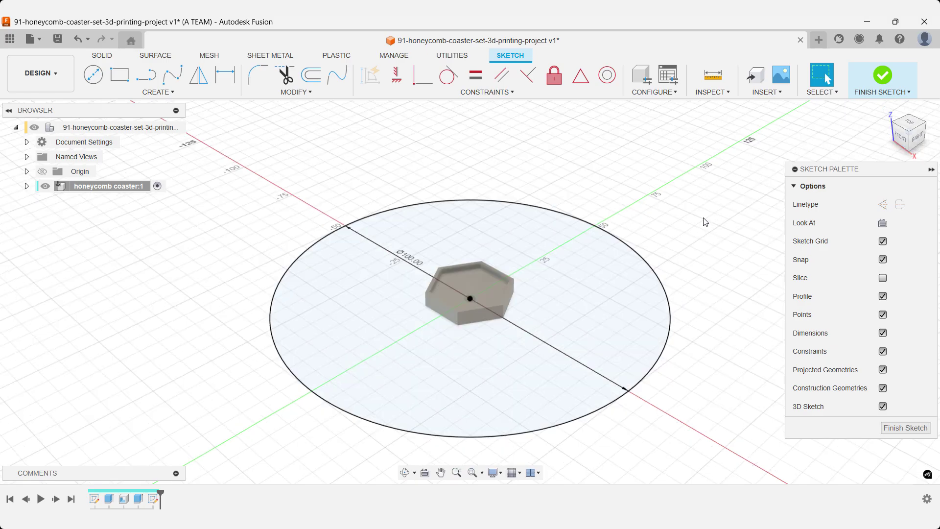
# Step: Convert the 100 mm circle to construction geometry and finish the sketch
pyautogui.click(652, 264)
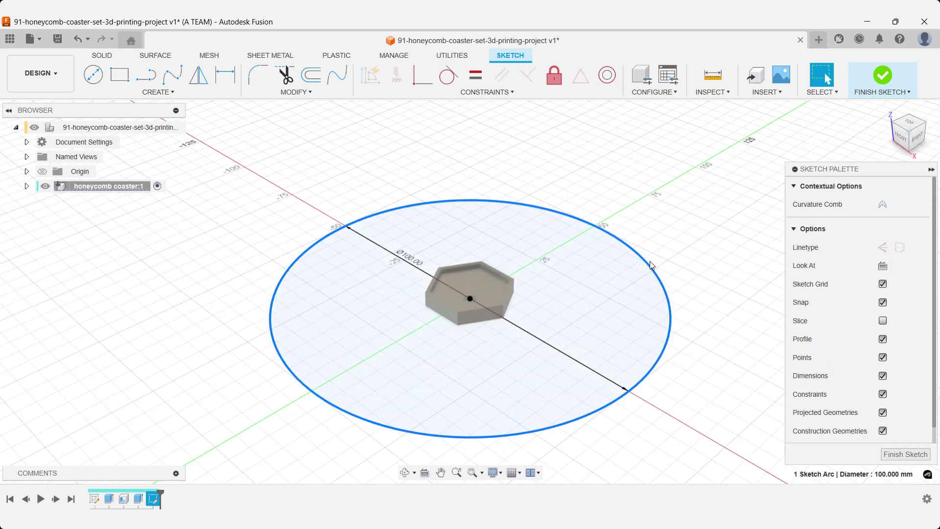
pyautogui.press('x')
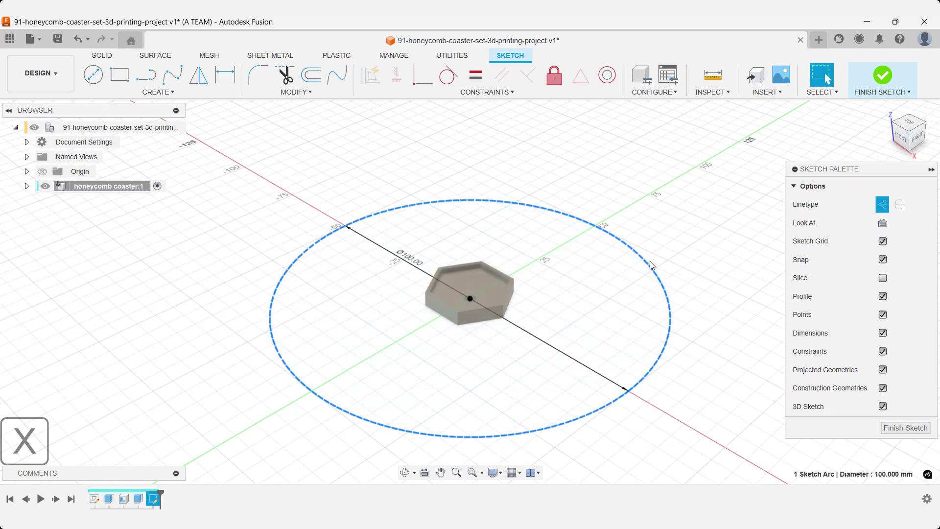
pyautogui.click(882, 76)
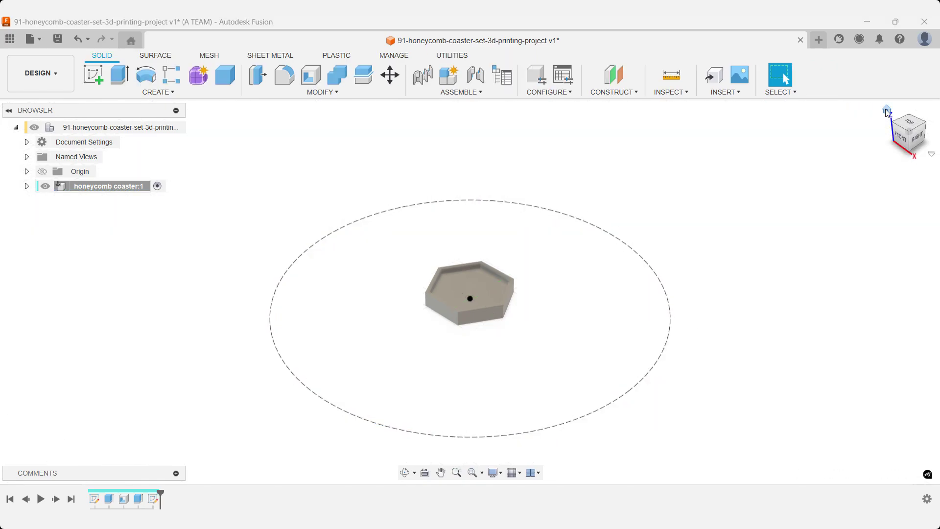
# Step: Start a rectangular pattern of the hexagonal body along the origin Y axis and the angled construction line of the hexagon sketch
pyautogui.write('srec')
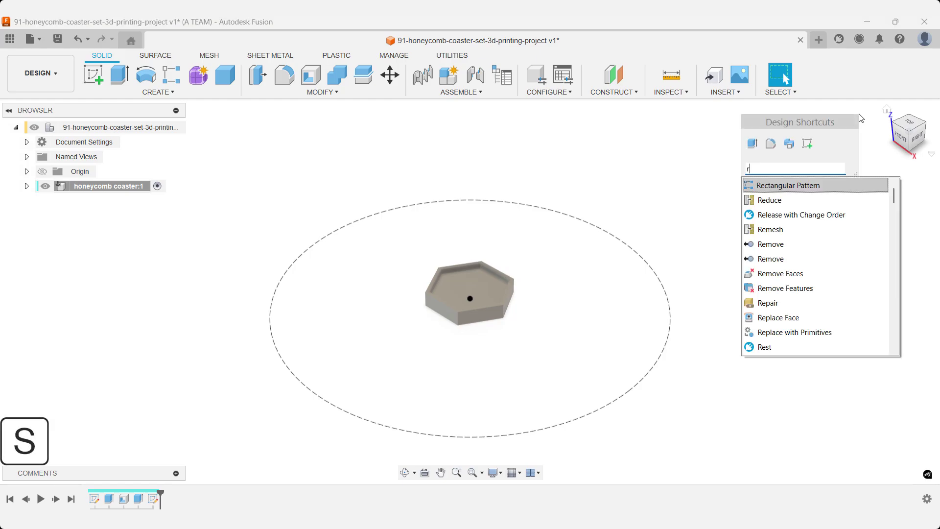
pyautogui.press('Return')
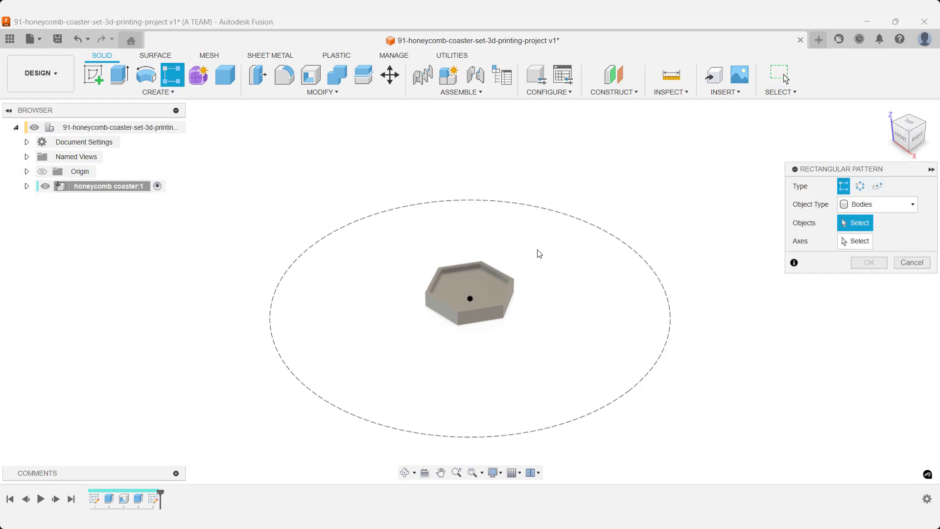
pyautogui.click(494, 284)
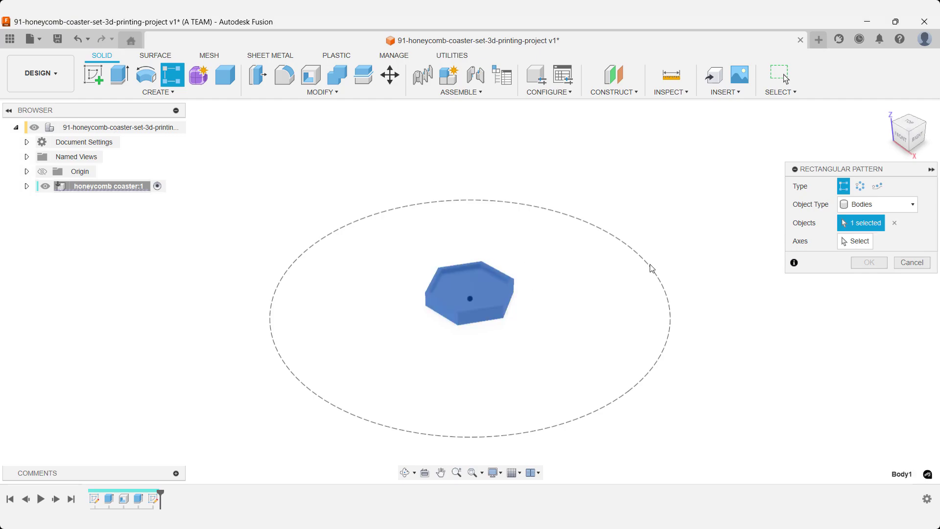
pyautogui.click(856, 241)
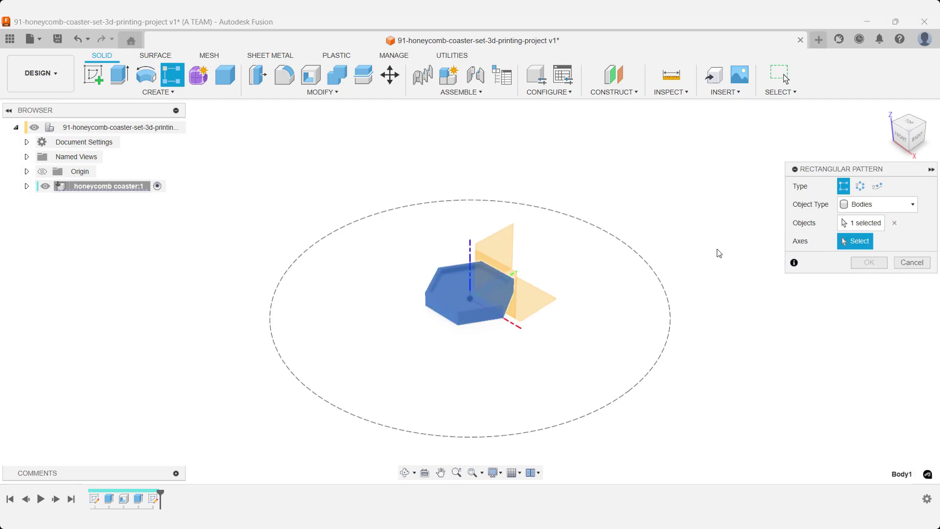
pyautogui.click(516, 272)
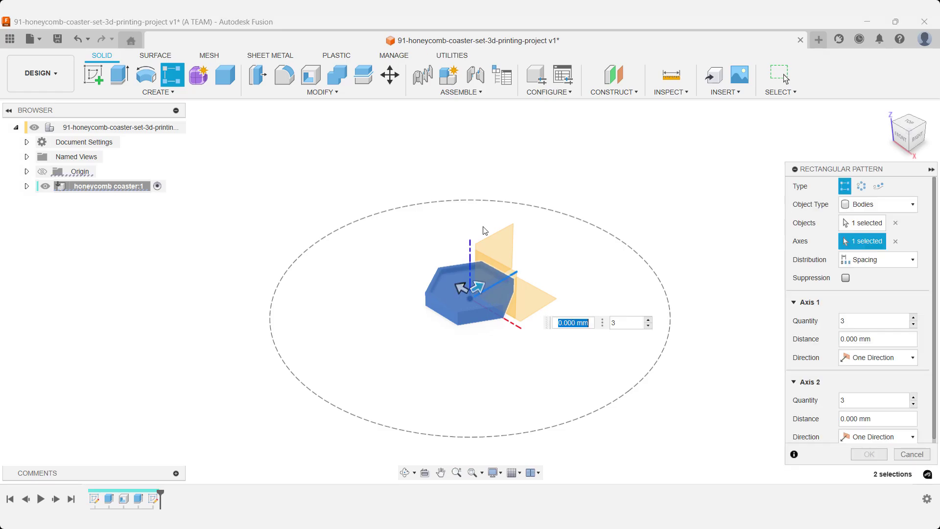
pyautogui.click(27, 186)
pyautogui.click(37, 230)
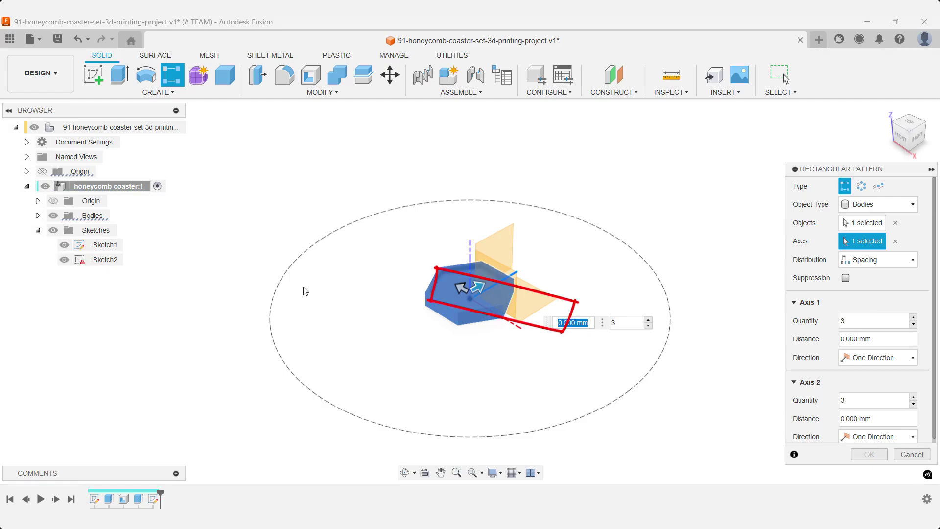
pyautogui.click(493, 301)
# Step: Set the pattern spacing to 19 mm along both axes
pyautogui.moveTo(478, 287)
pyautogui.mouseDown()
pyautogui.moveTo(504, 275)
pyautogui.moveTo(495, 293)
pyautogui.moveTo(614, 306)
pyautogui.mouseUp()
pyautogui.press('Tab')
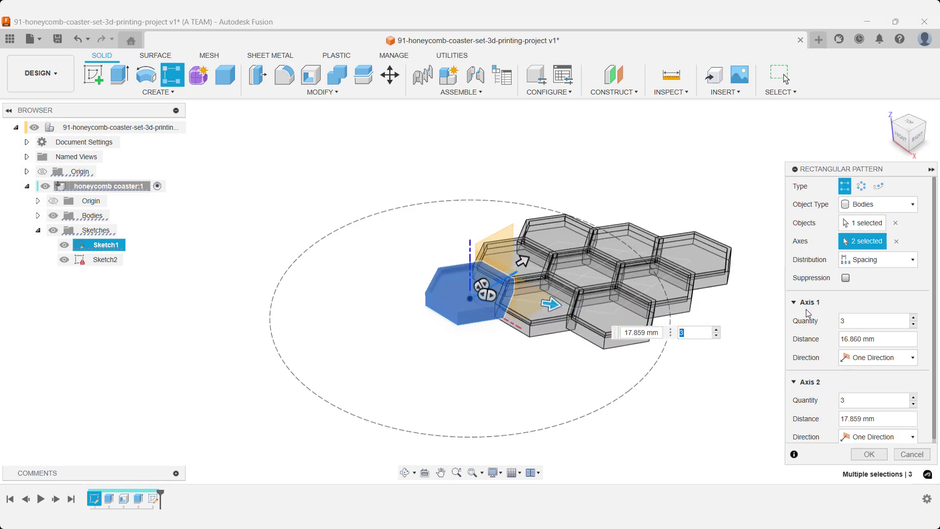
pyautogui.press('Tab')
pyautogui.write('19')
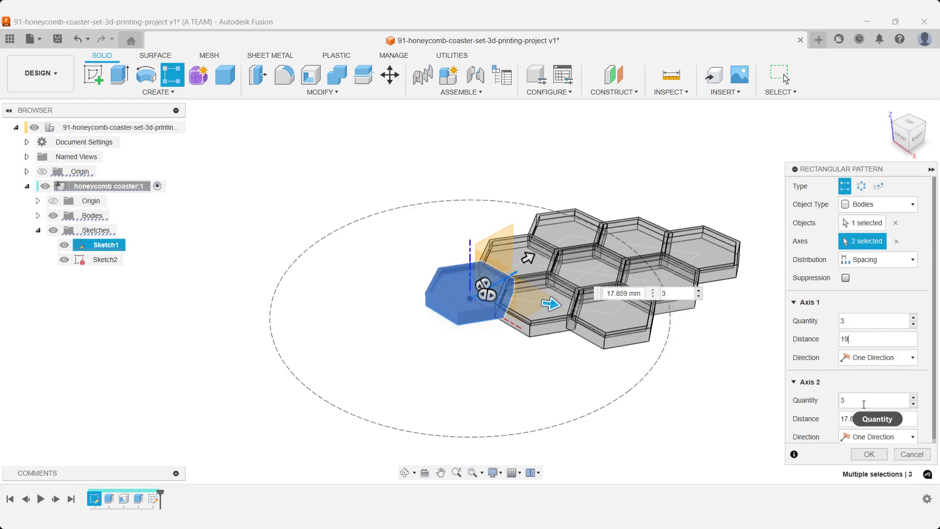
pyautogui.press('Tab')
pyautogui.write('19')
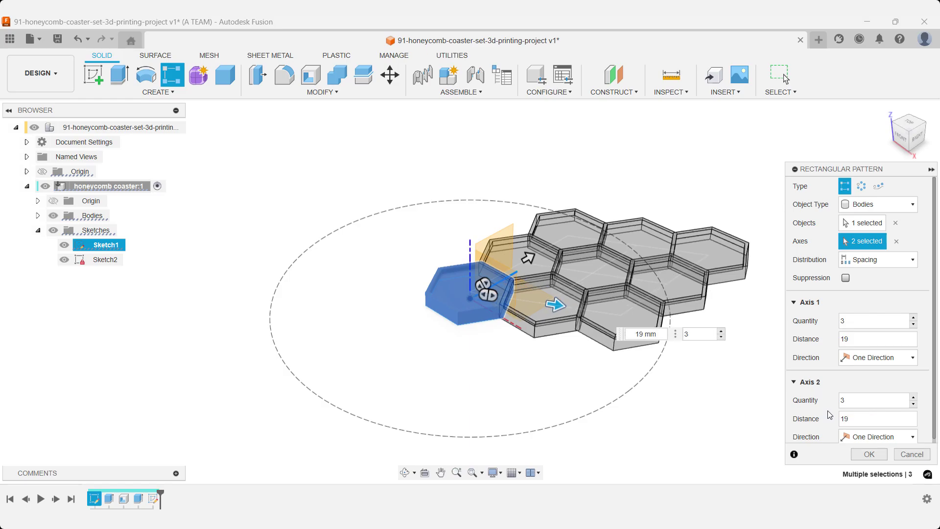
# Step: Make the pattern symmetric about the original cell along both axes
pyautogui.click(876, 358)
pyautogui.click(860, 387)
pyautogui.click(862, 436)
pyautogui.click(866, 464)
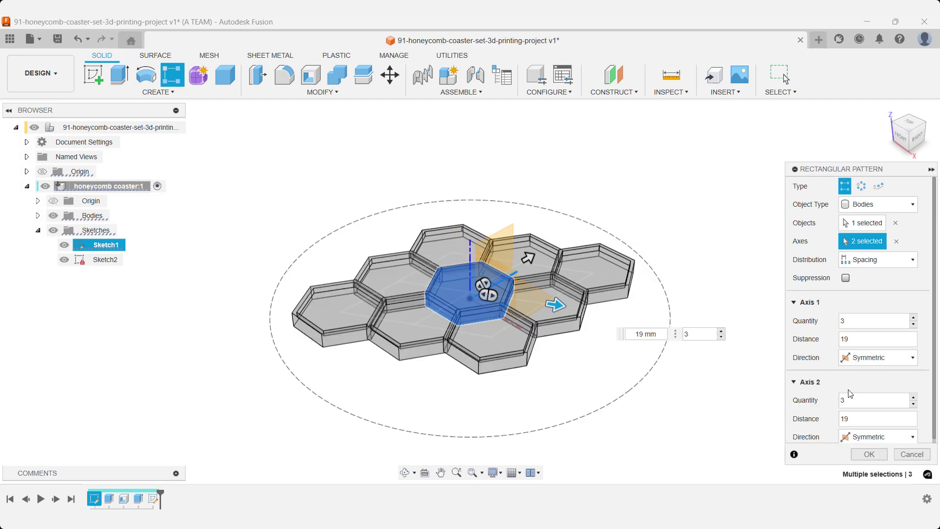
# Step: Set the pattern quantity to 8 along each axis and apply the rectangular pattern
pyautogui.doubleClick(843, 321)
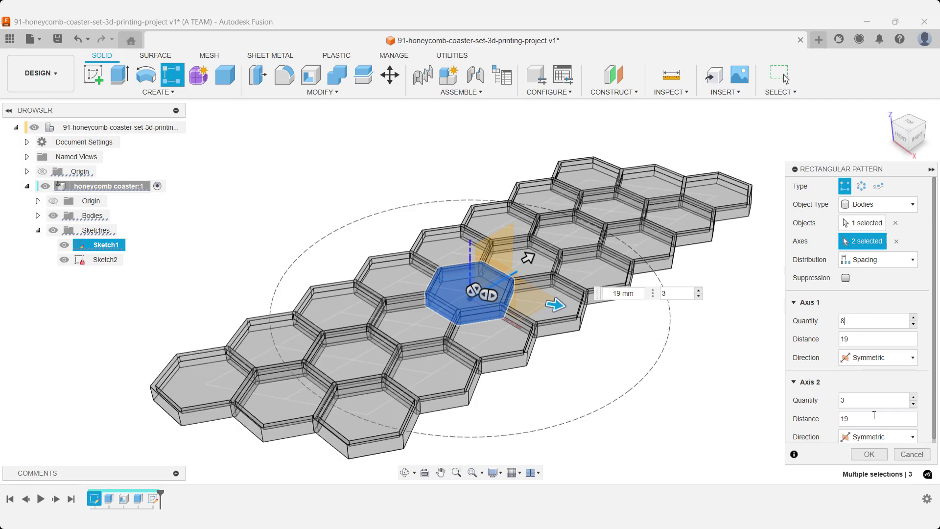
pyautogui.doubleClick(844, 401)
pyautogui.write('8')
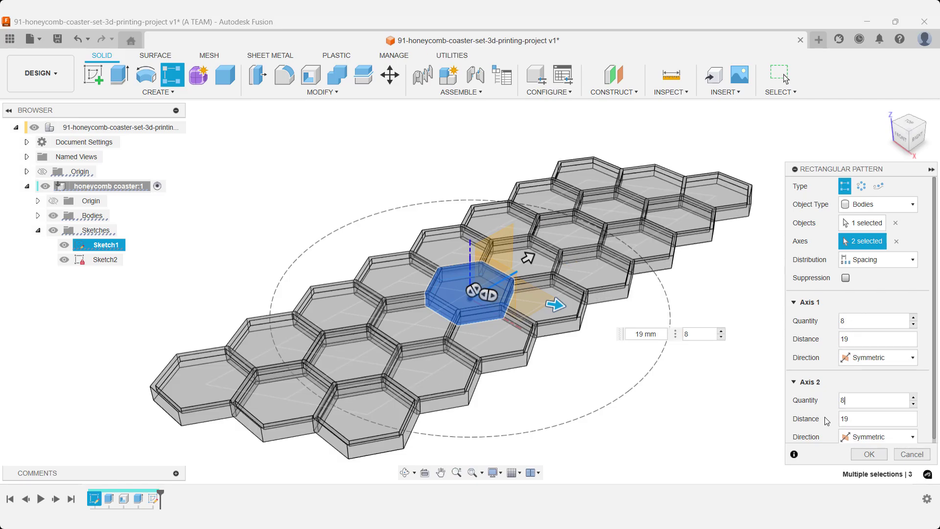
pyautogui.click(869, 454)
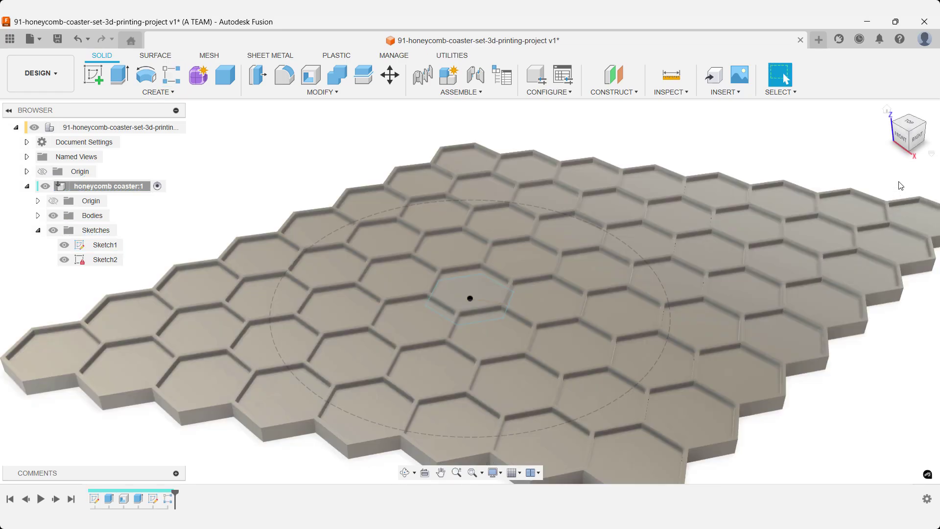
# Step: Hide the block of patterned cells extending beyond the reference circle on the positive X side
pyautogui.click(887, 110)
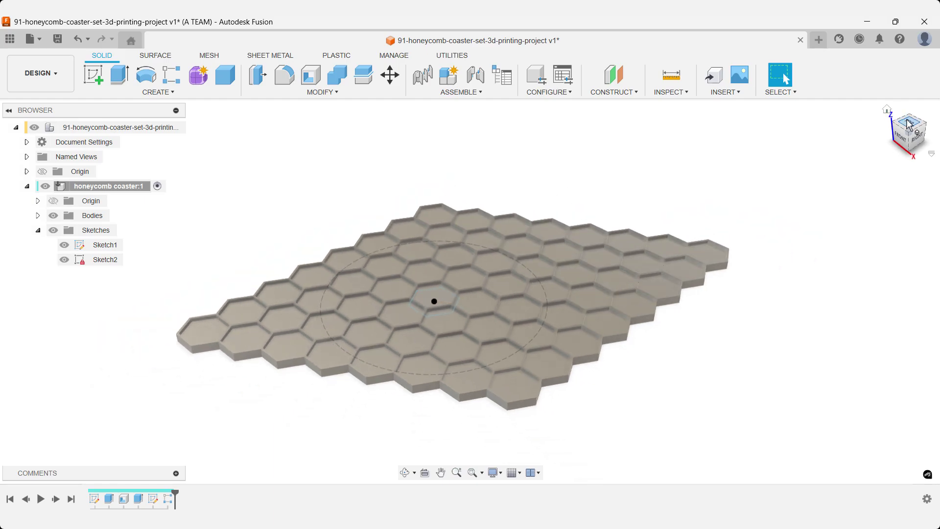
pyautogui.click(908, 124)
pyautogui.click(923, 111)
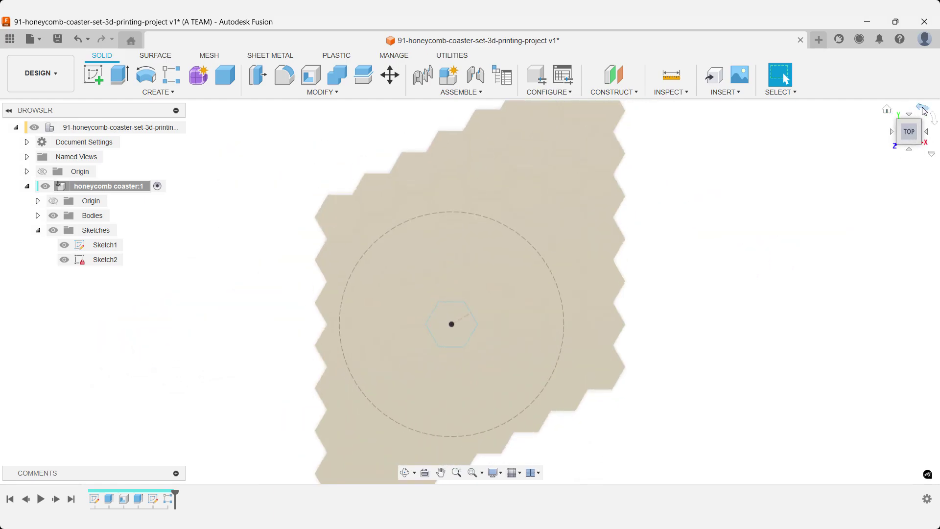
pyautogui.click(886, 112)
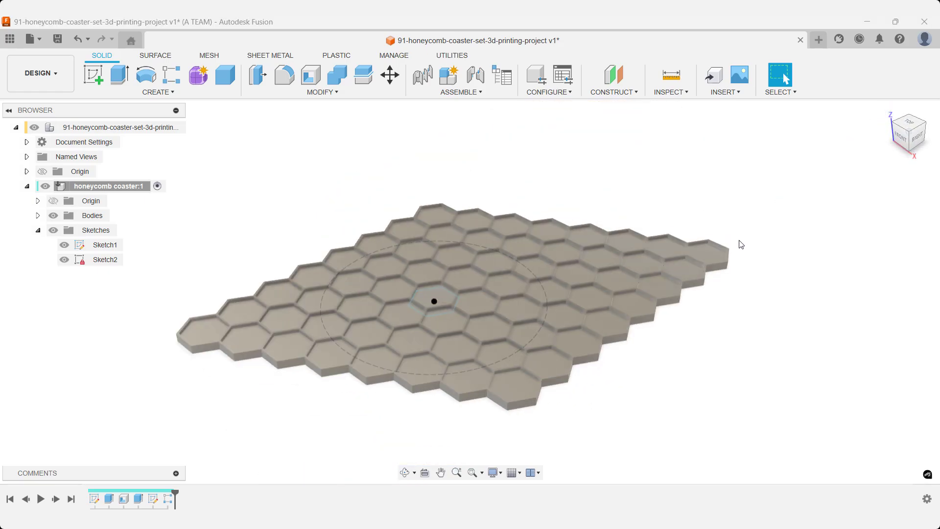
pyautogui.moveTo(754, 228); pyautogui.dragTo(560, 378)
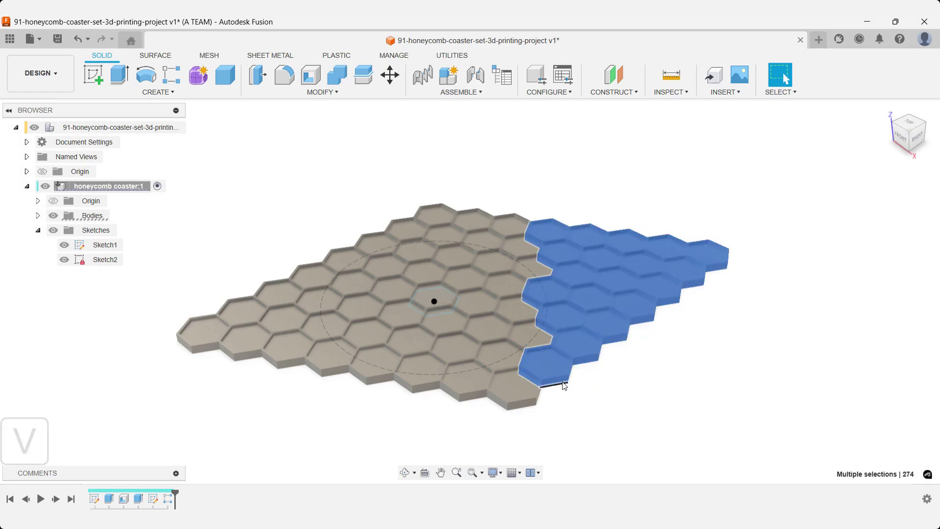
pyautogui.press('v')
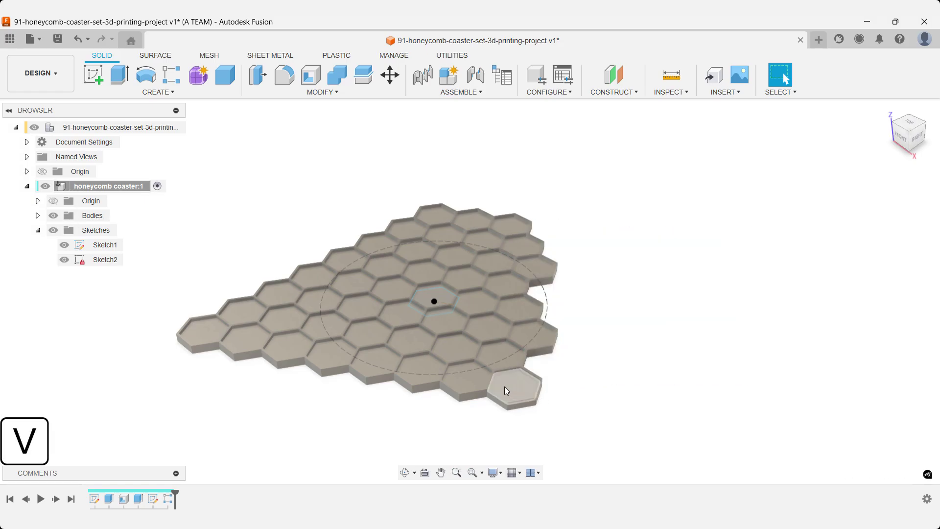
# Step: Hide the individual cells that overhang the reference circle along the pattern's front-right edge
pyautogui.click(504, 386)
pyautogui.scroll(3, 533, 359)
pyautogui.press('v')
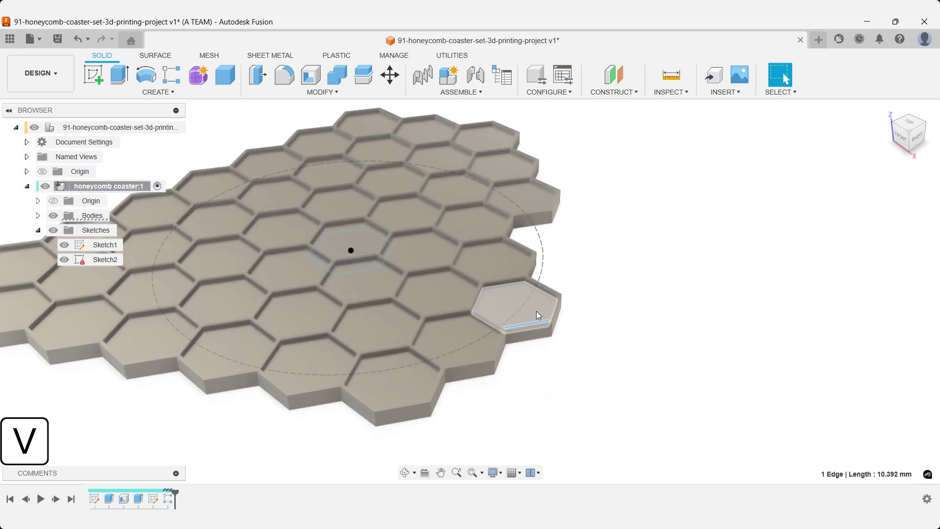
pyautogui.click(534, 309)
pyautogui.press('v')
pyautogui.click(470, 342)
pyautogui.press('v')
pyautogui.click(392, 382)
pyautogui.press('v')
# Step: Hide the remaining cells outside the reference circle along the front edge and the pointed negative X end
pyautogui.click(309, 367)
pyautogui.scroll(-2, 214, 366)
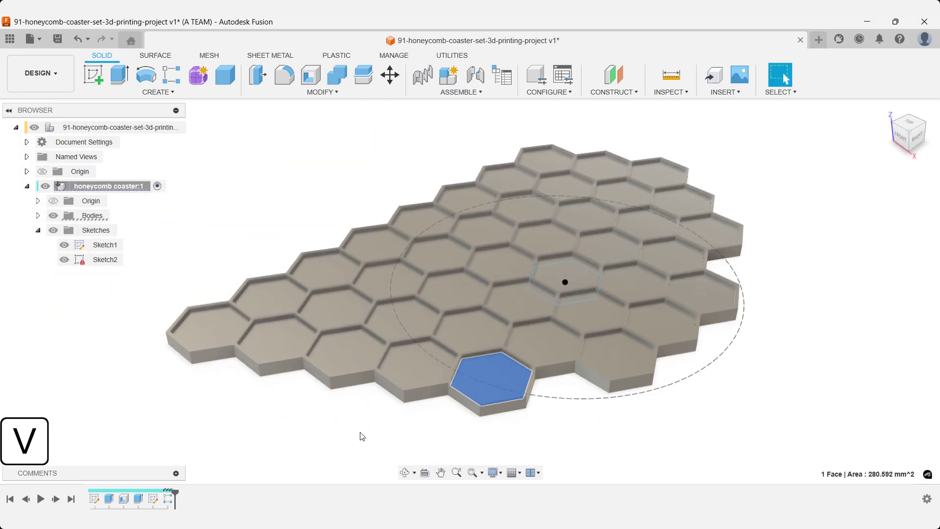
pyautogui.press('v')
pyautogui.click(395, 368)
pyautogui.press('v')
pyautogui.click(386, 254)
pyautogui.press('v')
pyautogui.moveTo(149, 226); pyautogui.dragTo(409, 431)
pyautogui.press('v')
# Step: Hide the individual cells outside the reference circle along the pattern's back edge
pyautogui.click(421, 223)
pyautogui.press('v')
pyautogui.click(463, 198)
pyautogui.press('v')
pyautogui.click(563, 189)
pyautogui.press('v')
pyautogui.click(619, 195)
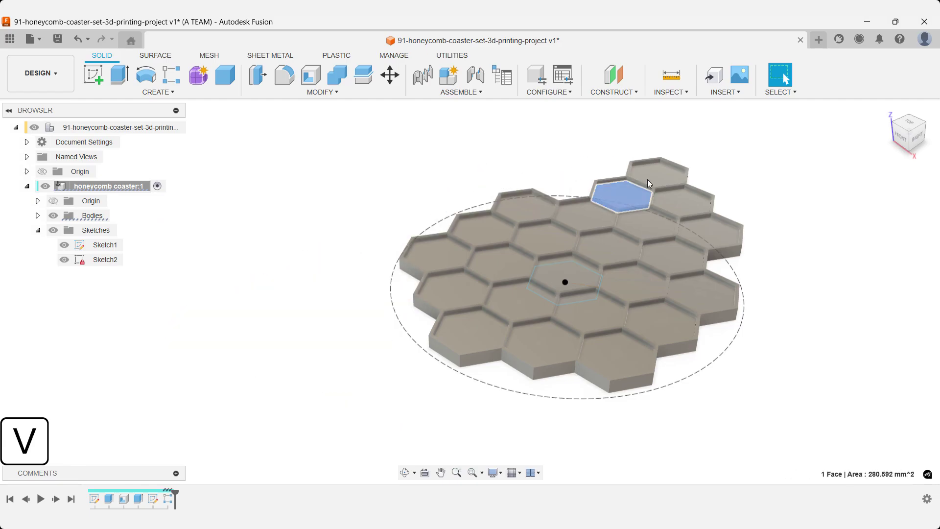
pyautogui.press('v')
pyautogui.click(676, 202)
pyautogui.press('v')
# Step: Undo the hiding of the cell just inside the reference circle at its positive Y end
pyautogui.click(637, 213)
pyautogui.hotkey('ctrl', 'z')
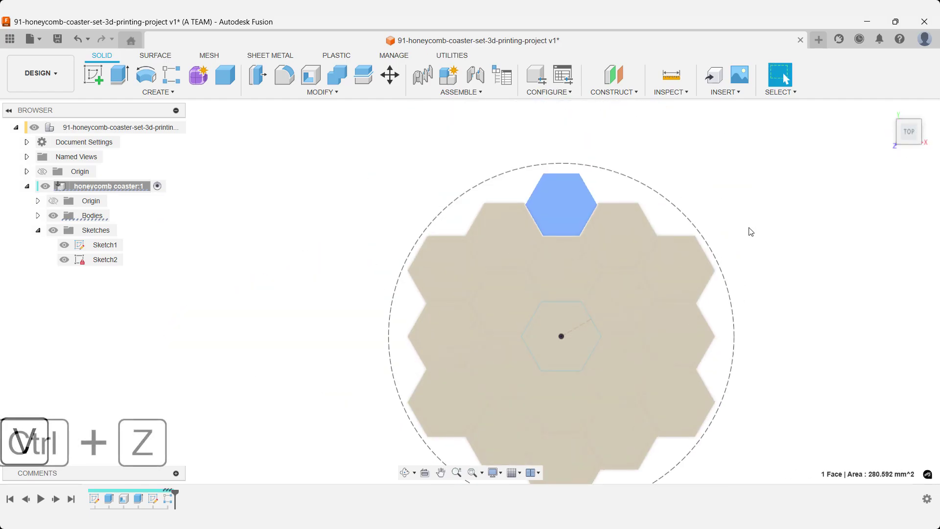
pyautogui.hotkey('ctrl', 'z')
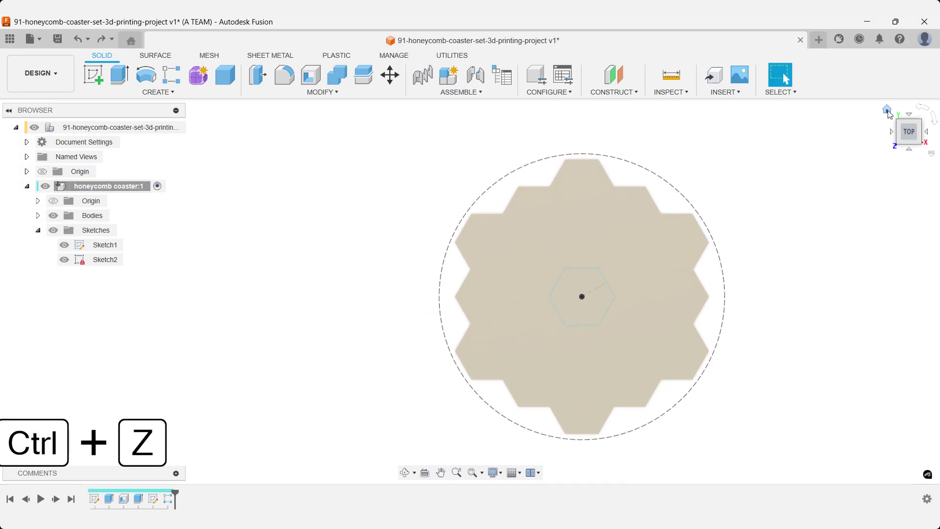
# Step: Set up a joining Combine with the central hexagonal cell as target body and the six cells around it as tool bodies
pyautogui.click(888, 112)
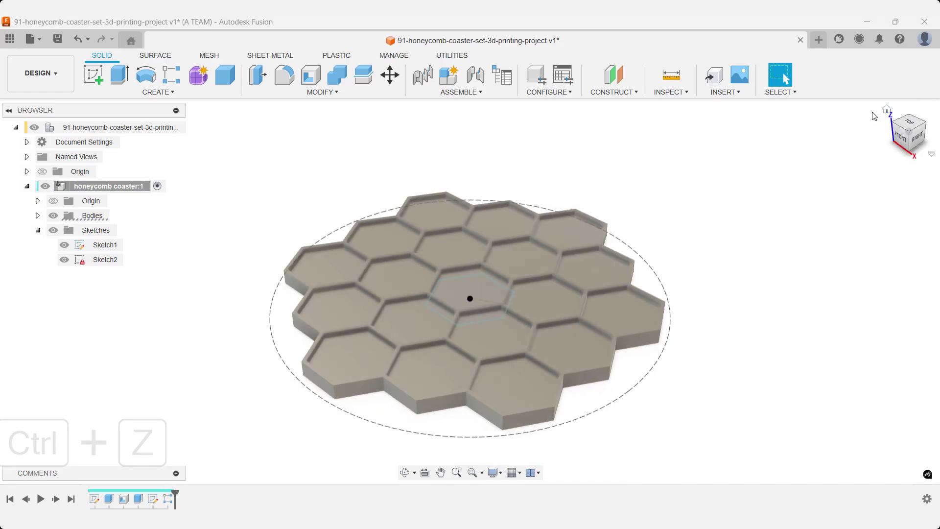
pyautogui.write('scom')
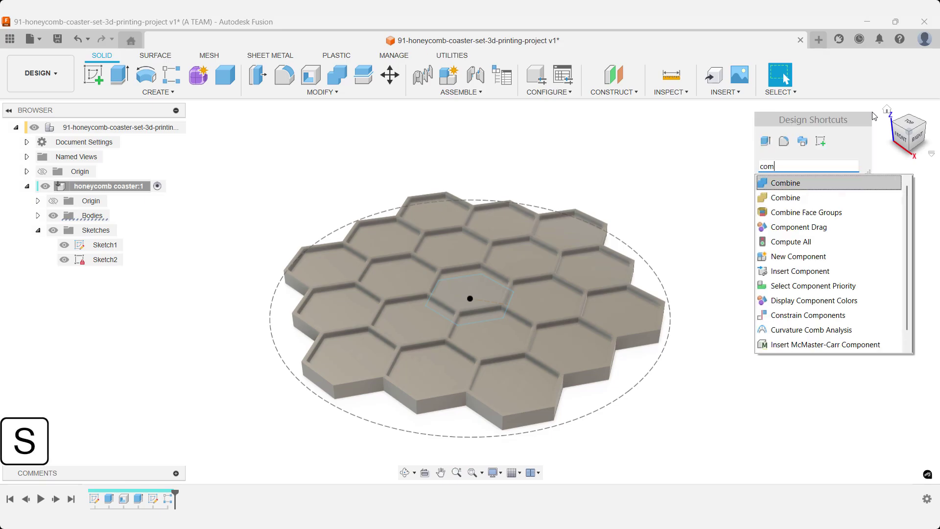
pyautogui.press('Return')
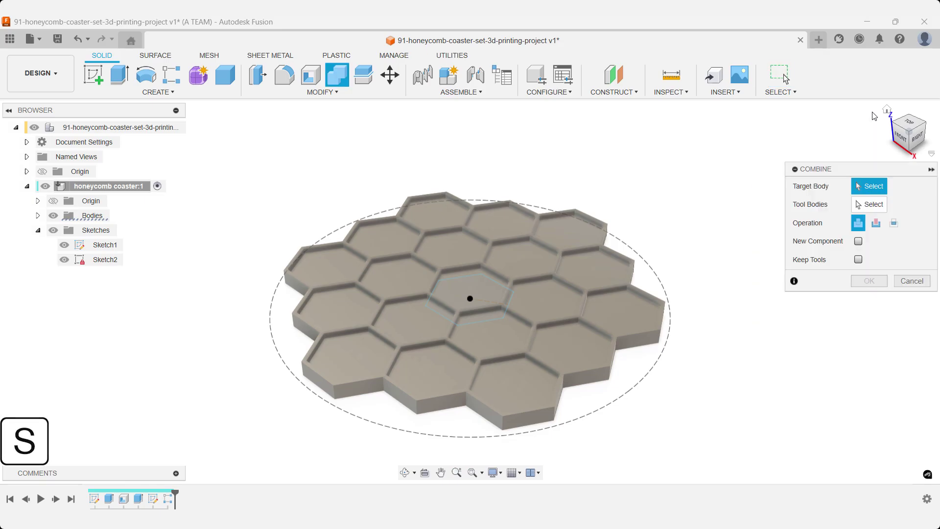
pyautogui.click(906, 124)
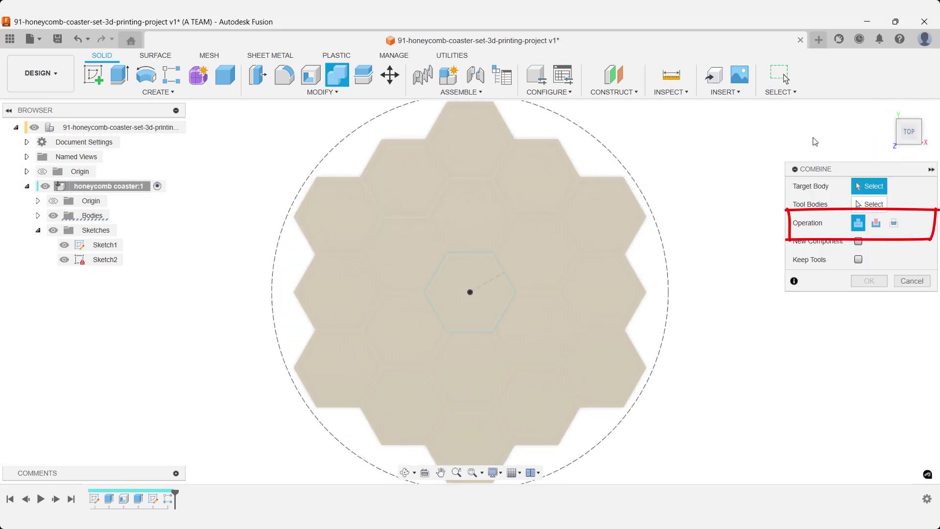
pyautogui.click(475, 290)
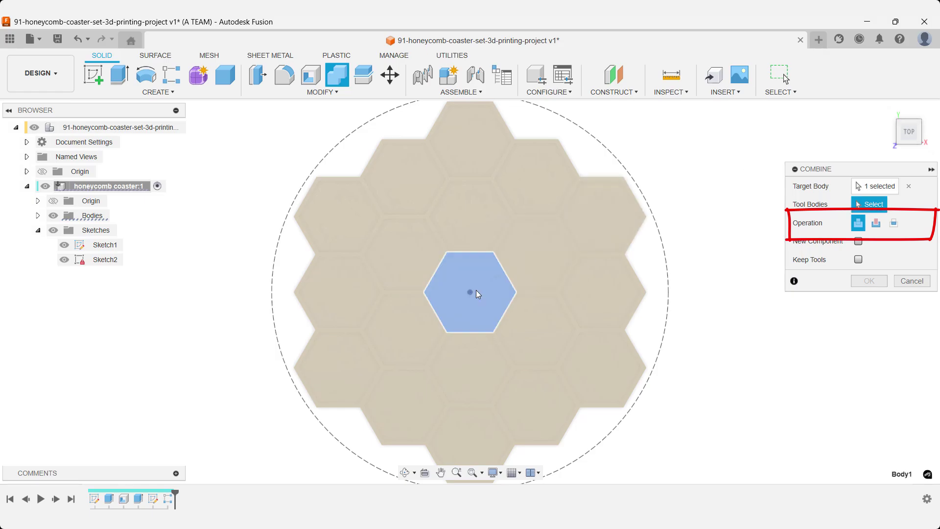
pyautogui.click(477, 237)
pyautogui.click(560, 257)
pyautogui.click(544, 333)
pyautogui.click(489, 355)
pyautogui.click(394, 333)
pyautogui.click(398, 281)
# Step: Add the twelve outer-ring cells as tool bodies and complete the join into one coaster body
pyautogui.click(407, 182)
pyautogui.click(460, 147)
pyautogui.click(539, 181)
pyautogui.click(595, 215)
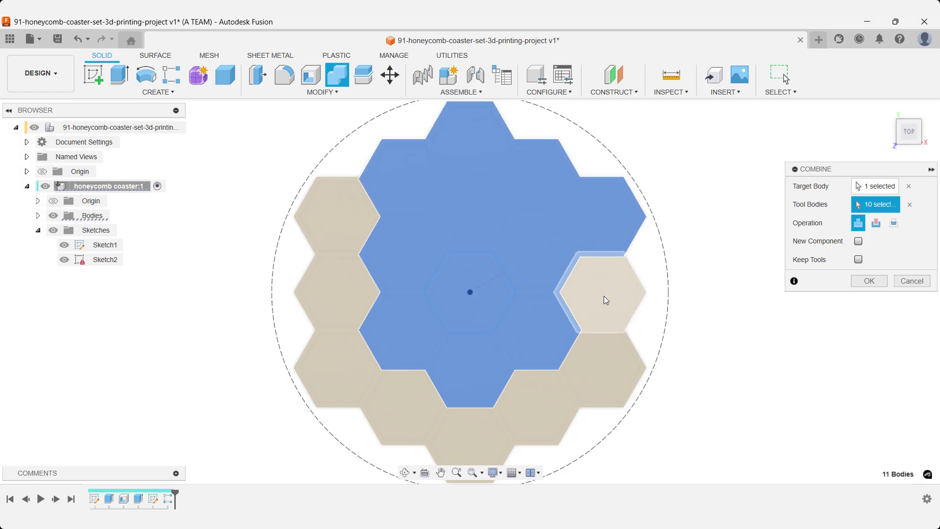
pyautogui.click(602, 294)
pyautogui.click(600, 365)
pyautogui.click(536, 407)
pyautogui.click(484, 435)
pyautogui.click(366, 408)
pyautogui.click(339, 360)
pyautogui.click(333, 294)
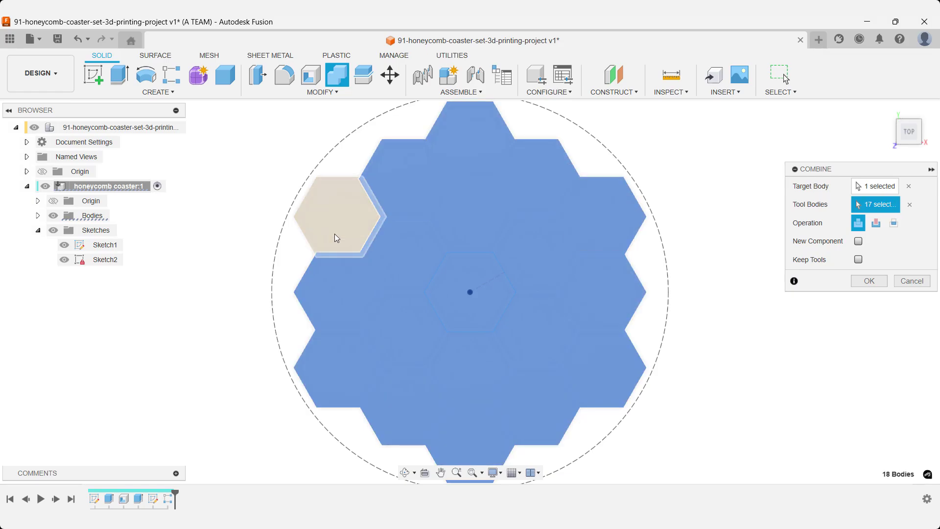
pyautogui.click(334, 231)
pyautogui.click(886, 109)
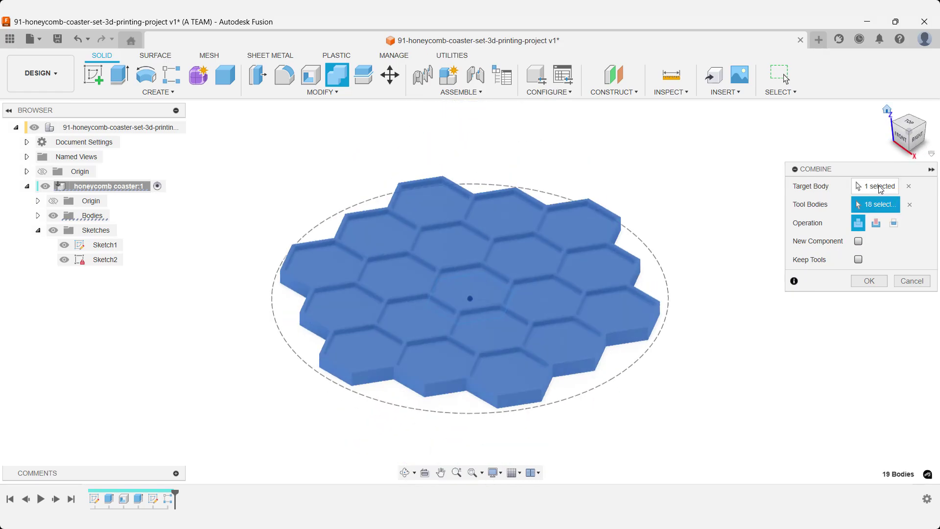
pyautogui.click(879, 281)
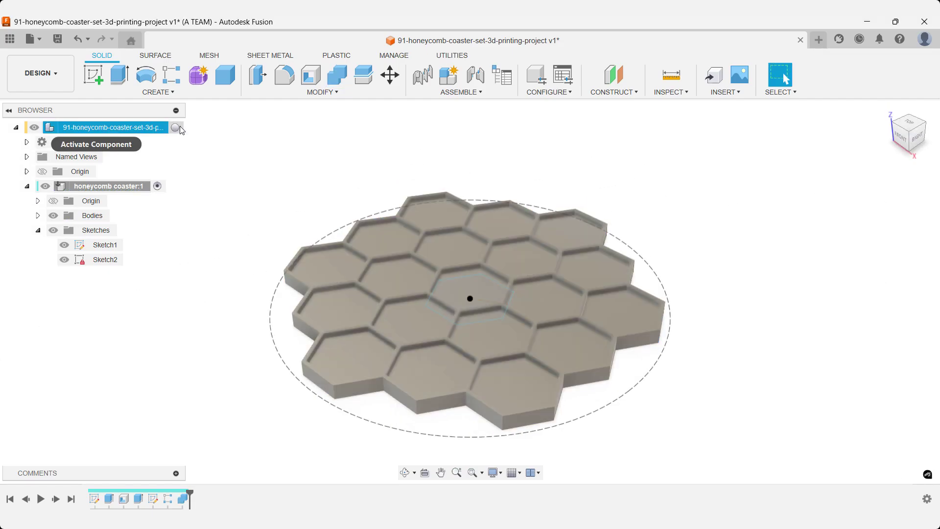
# Step: Activate the root component and create a new internal component in it named "honeycomb coaster holder"
pyautogui.click(175, 127)
pyautogui.rightClick(165, 130)
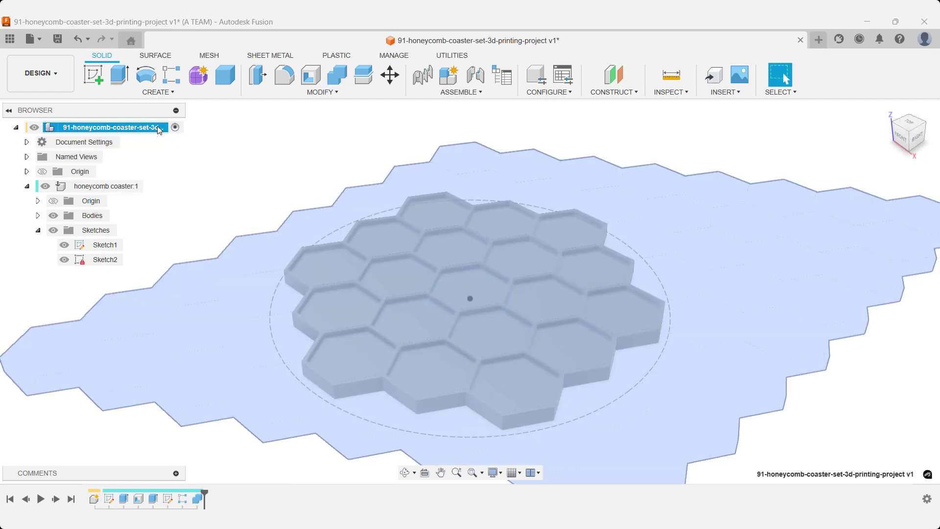
pyautogui.click(176, 135)
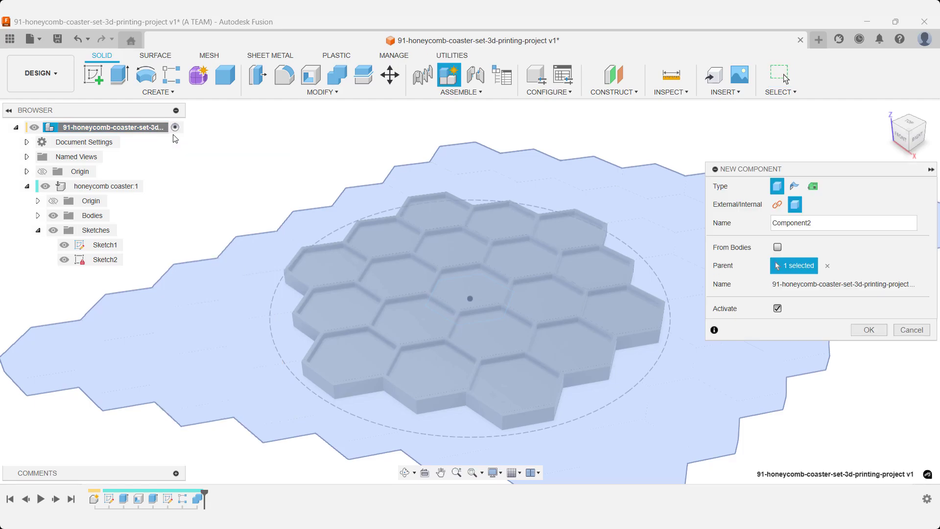
pyautogui.write('honeycomb coaster holder')
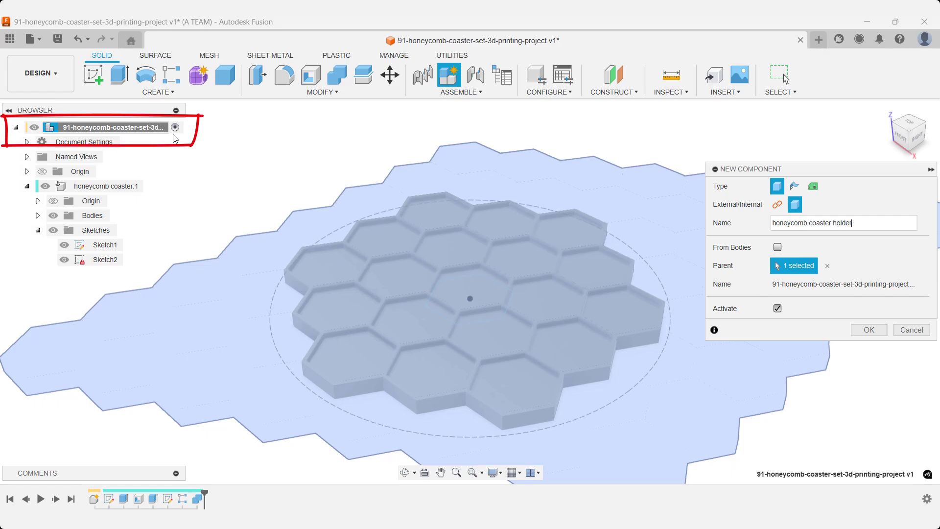
pyautogui.press('Return')
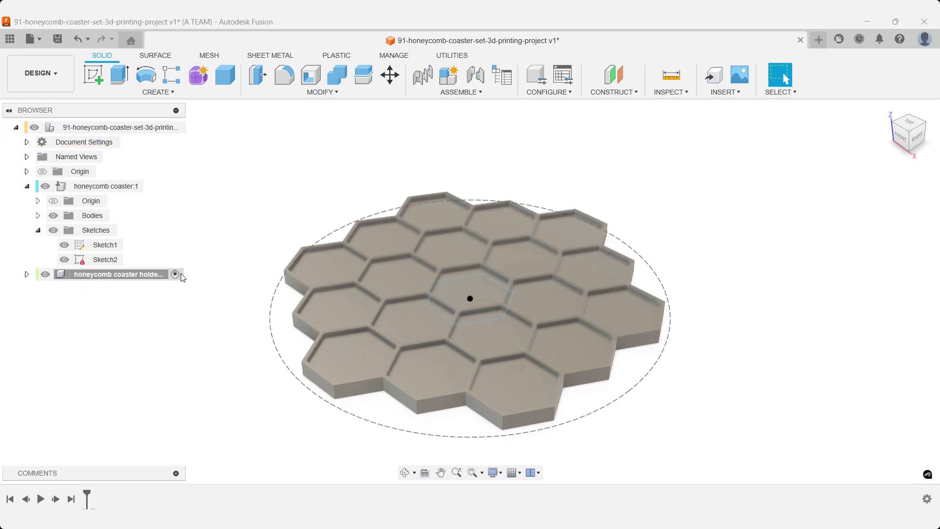
# Step: Start a sketch on the XY plane in the holder component, oriented upright in top view
pyautogui.write('s')
pyautogui.write('ske')
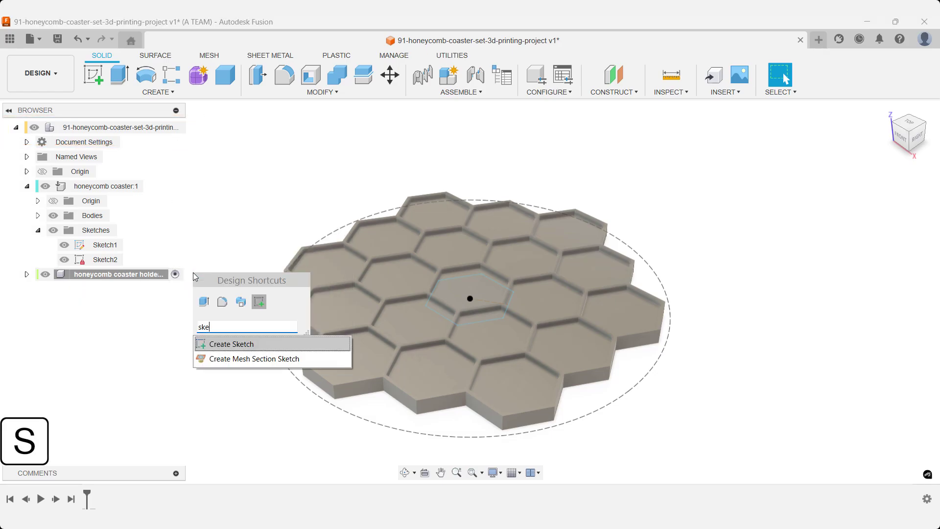
pyautogui.press('Return')
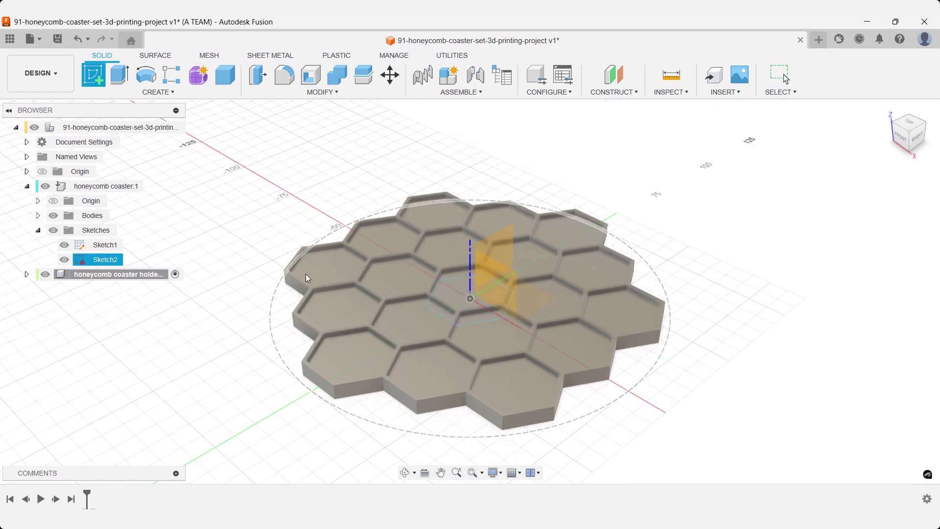
pyautogui.click(527, 294)
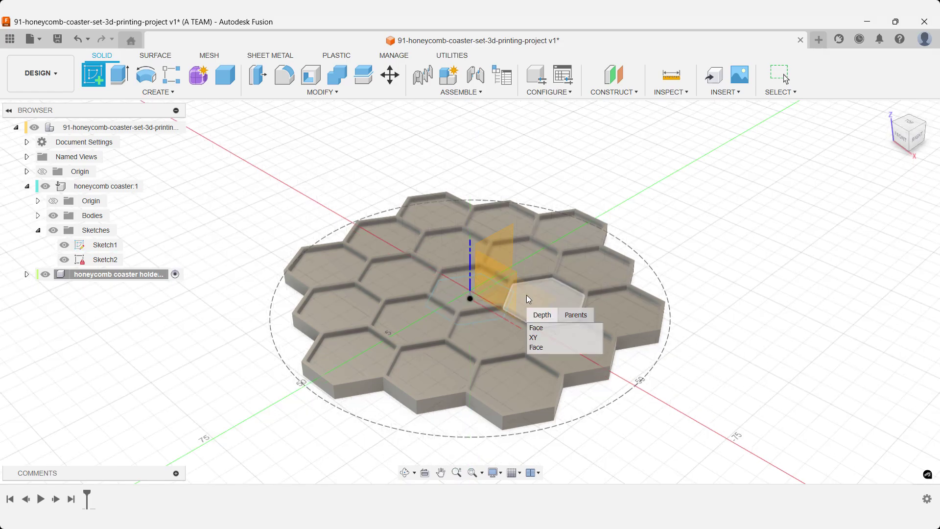
pyautogui.click(541, 338)
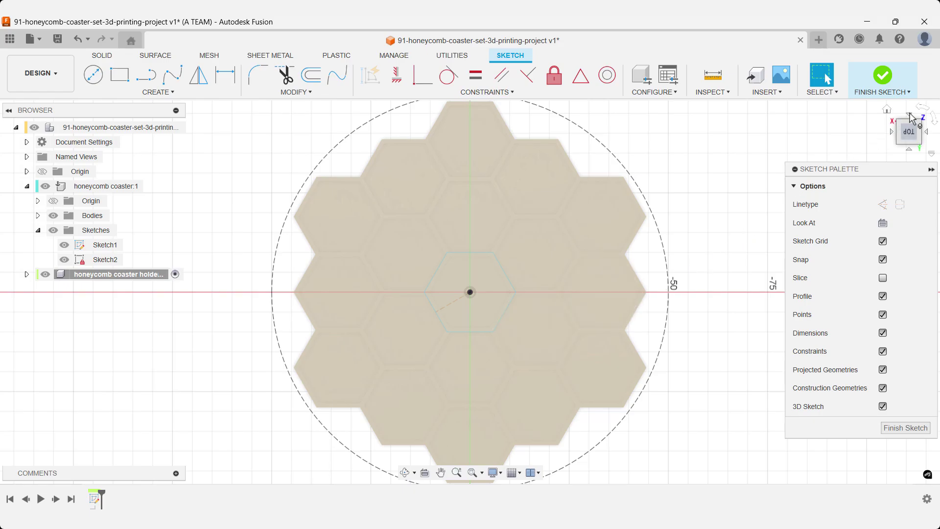
pyautogui.click(921, 112)
pyautogui.click(920, 111)
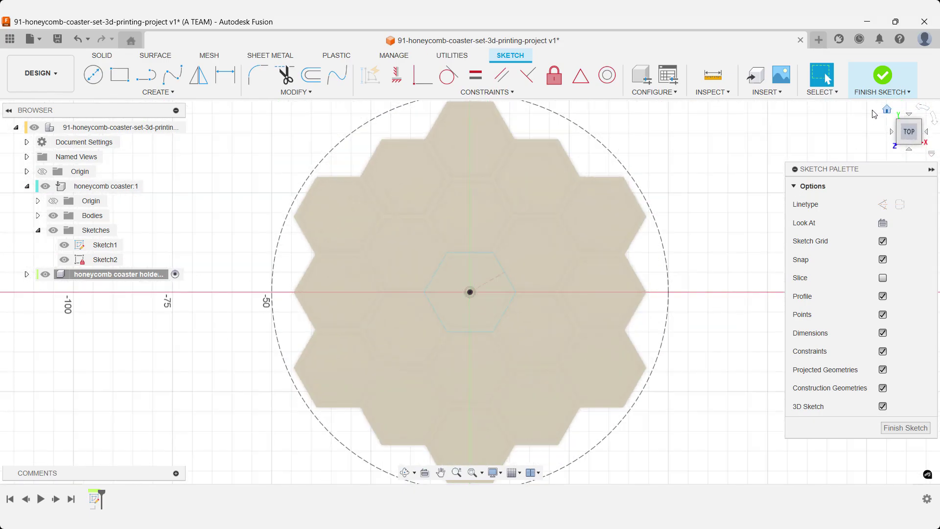
# Step: Draw a 105 mm diameter circle centred on the origin and finish the sketch
pyautogui.press('c')
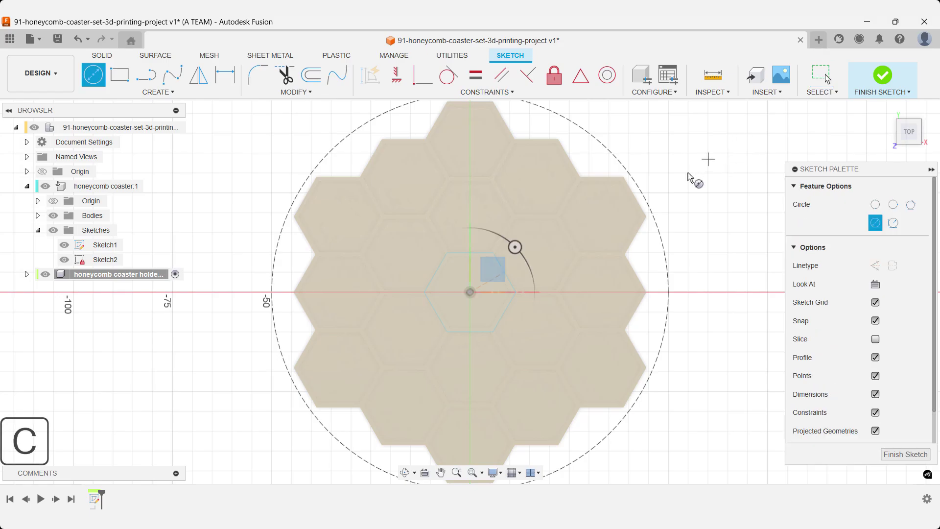
pyautogui.click(469, 292)
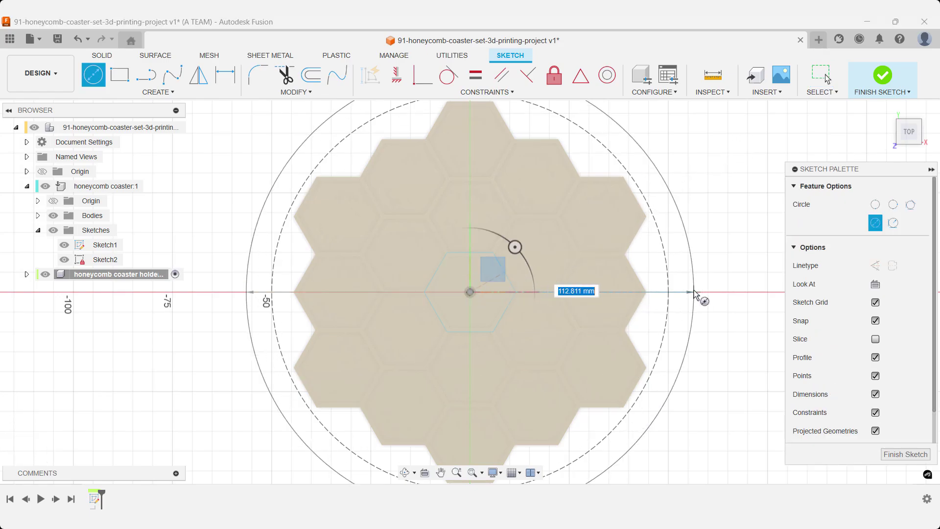
pyautogui.press('Tab')
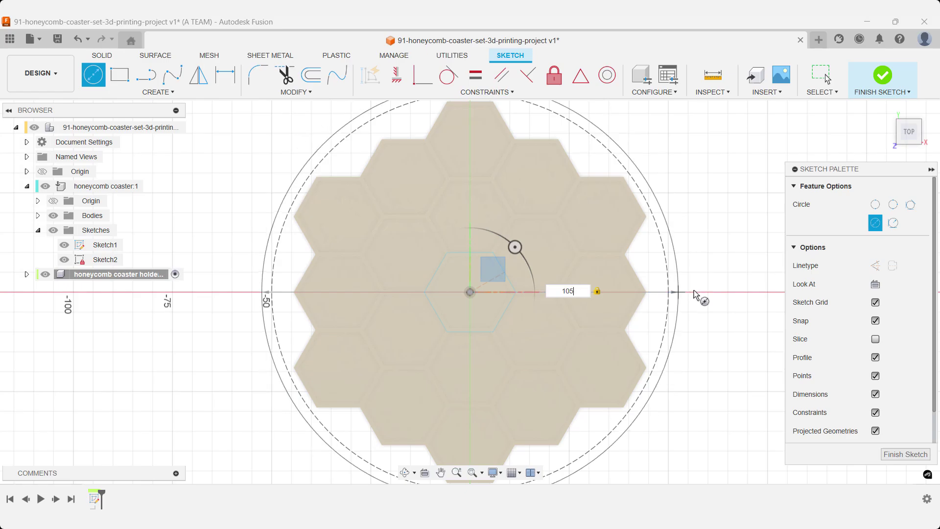
pyautogui.press('Return')
pyautogui.press('Escape')
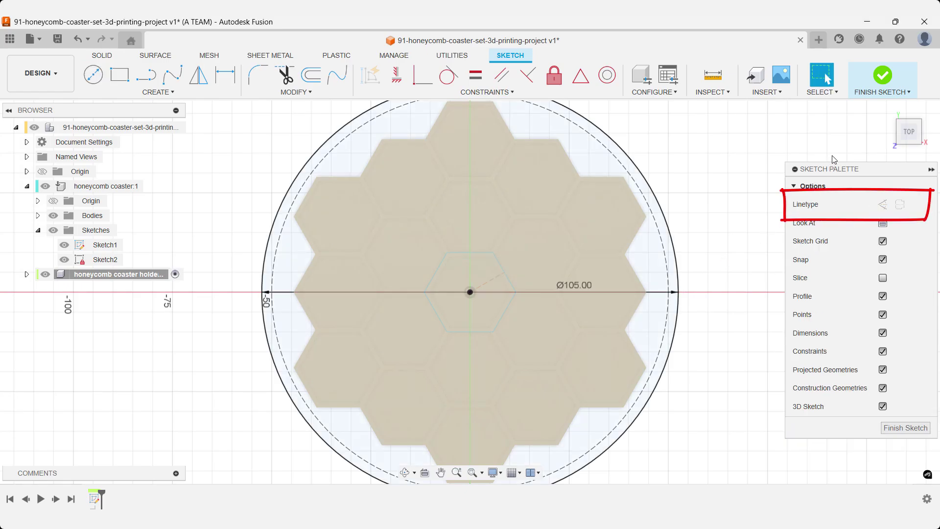
pyautogui.click(886, 111)
pyautogui.click(883, 87)
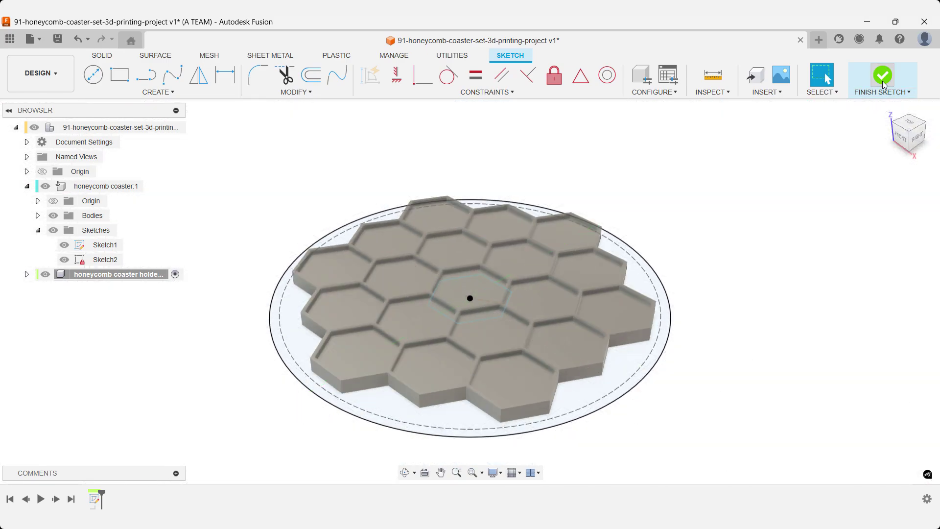
# Step: Extrude the 105 mm circle on two sides as a new body, 16 mm upward and 4 mm downward
pyautogui.moveTo(889, 111)
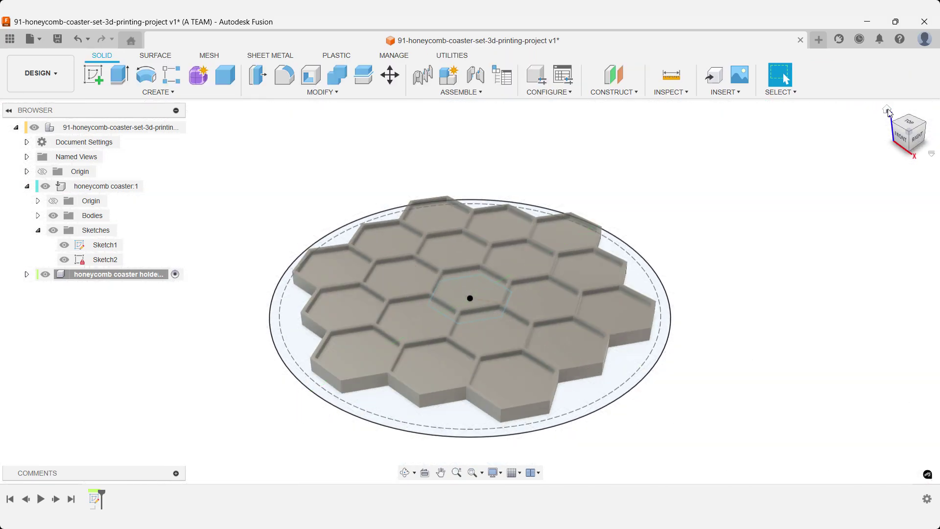
pyautogui.press('e')
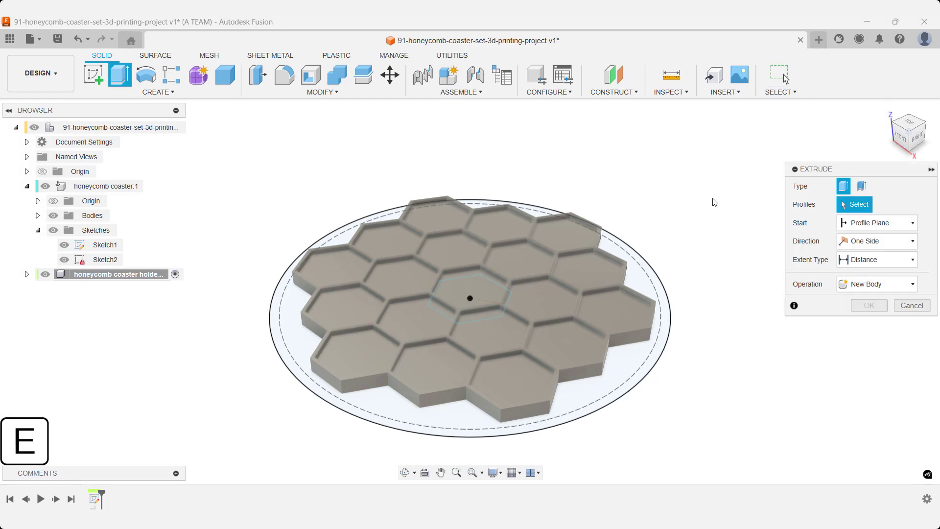
pyautogui.click(663, 298)
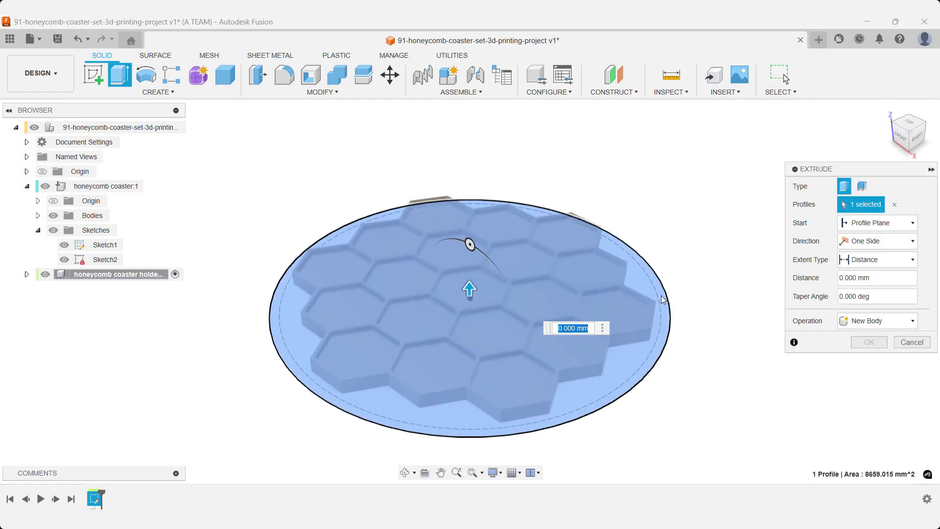
pyautogui.click(857, 245)
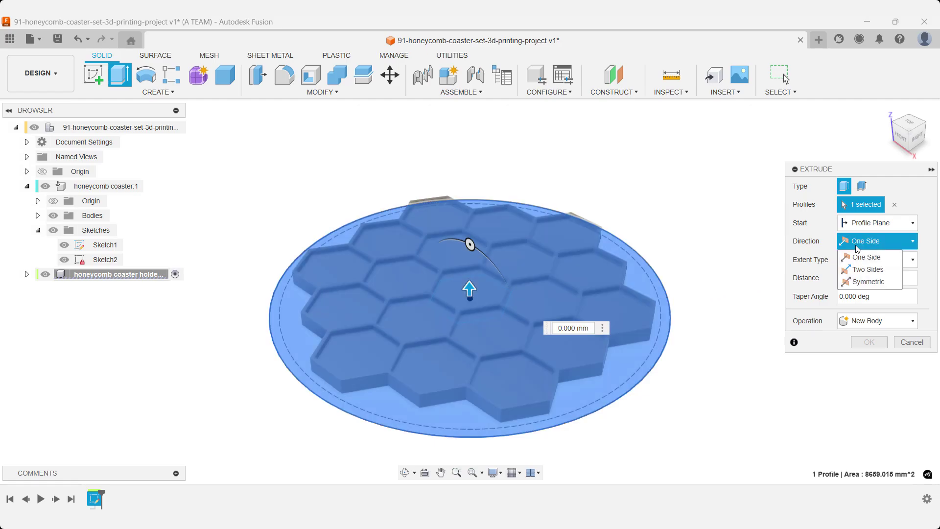
pyautogui.click(862, 270)
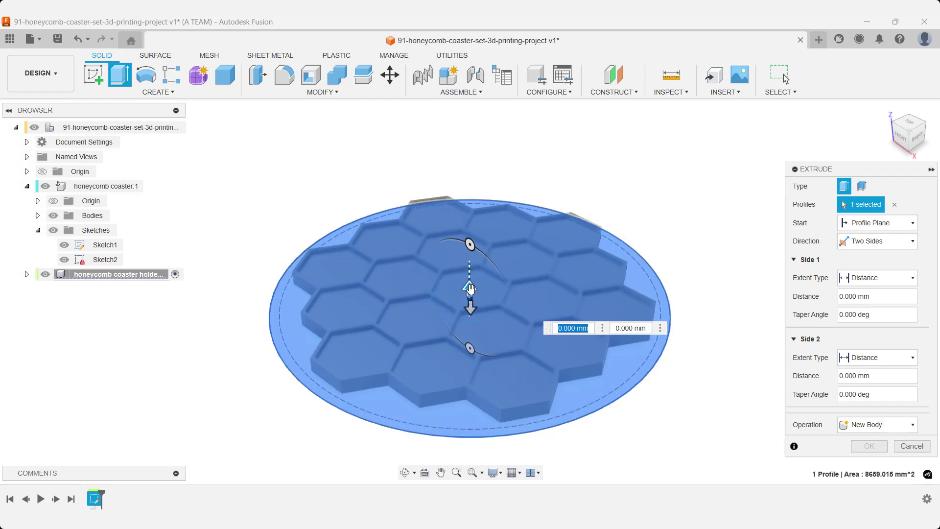
pyautogui.moveTo(470, 290); pyautogui.dragTo(472, 269)
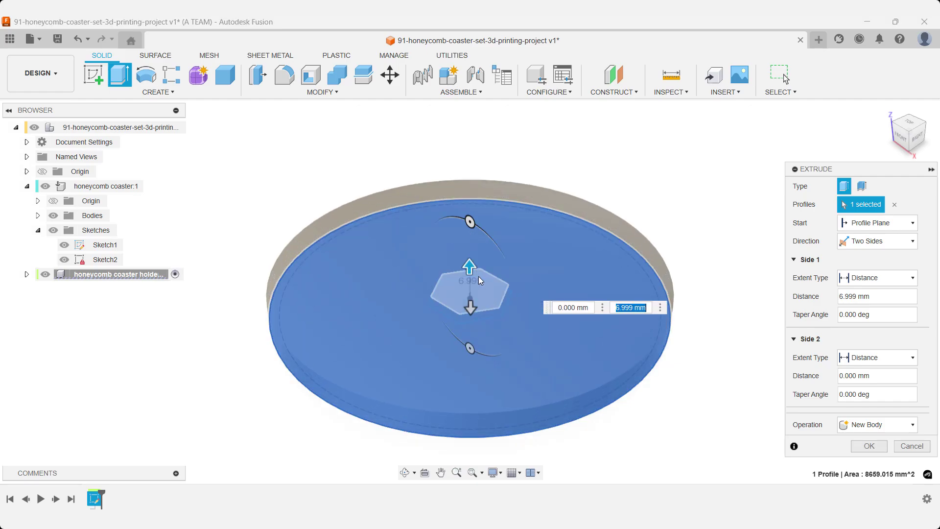
pyautogui.write('16')
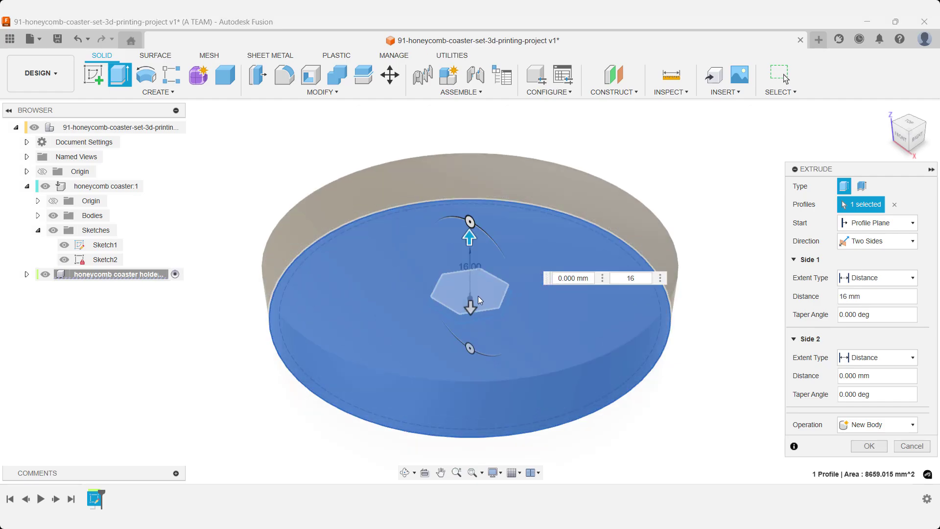
pyautogui.moveTo(471, 307); pyautogui.dragTo(471, 324)
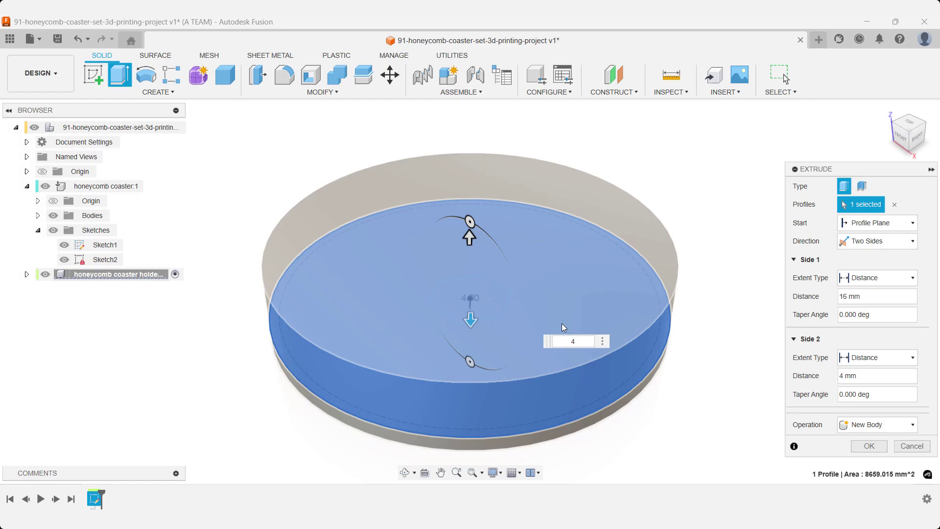
pyautogui.click(869, 446)
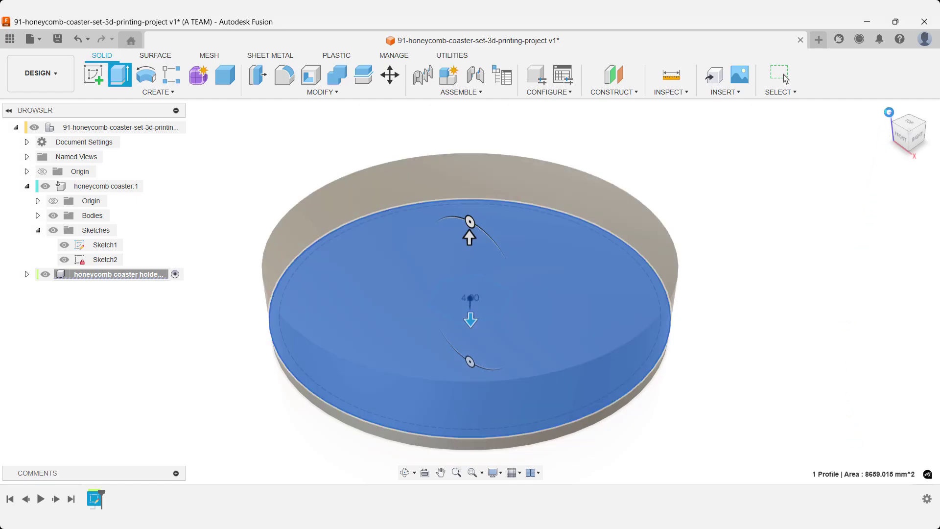
pyautogui.click(889, 110)
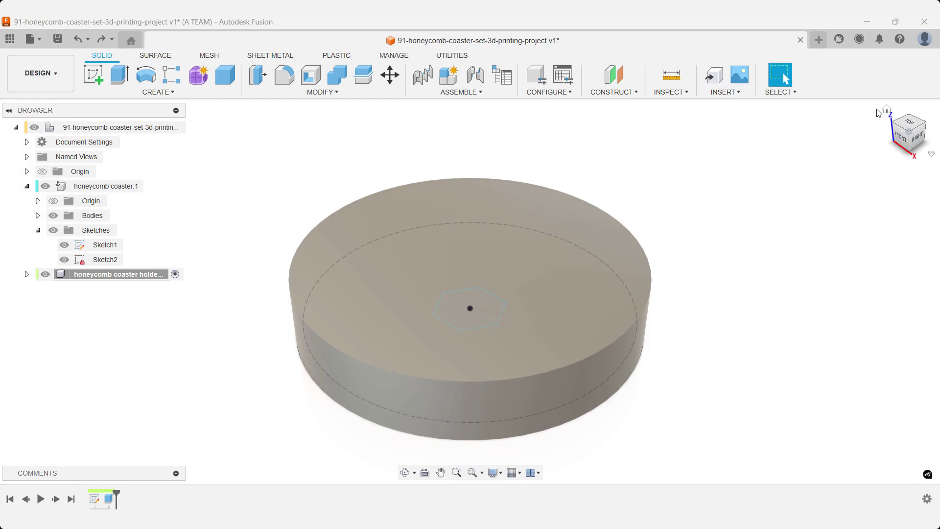
# Step: Save the design as a new version with the description "before projection"
pyautogui.hotkey('ctrl', 's')
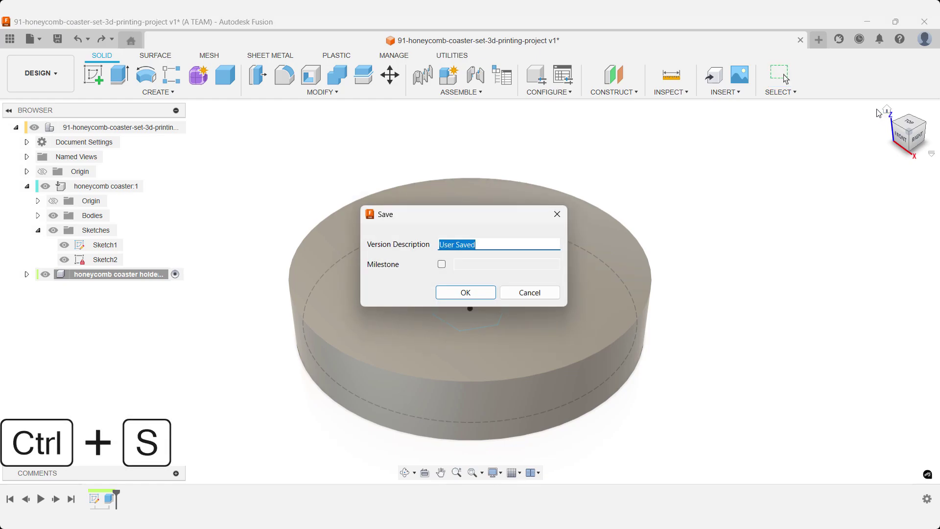
pyautogui.write('before projection')
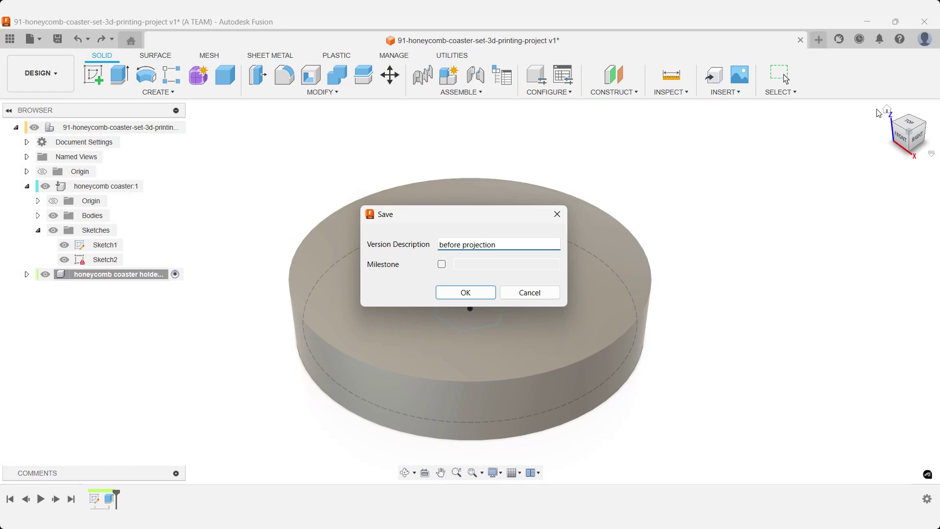
pyautogui.press('Return')
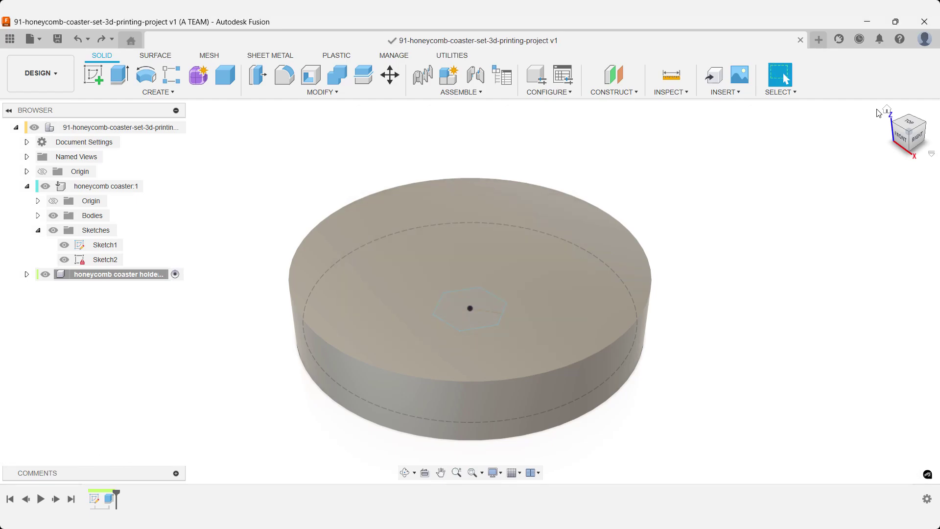
# Step: Start a new sketch on the XY plane in the holder component, oriented upright in top view
pyautogui.write('sske')
pyautogui.press('Return')
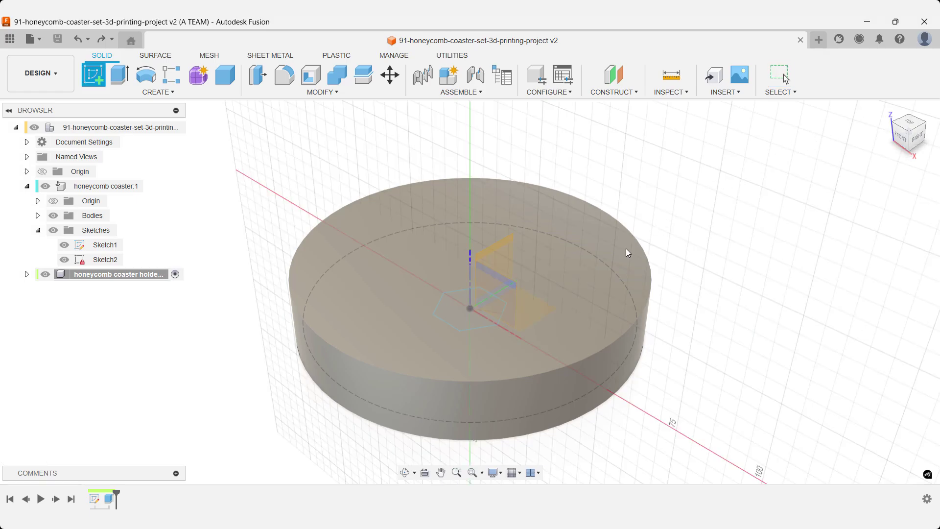
pyautogui.click(530, 303)
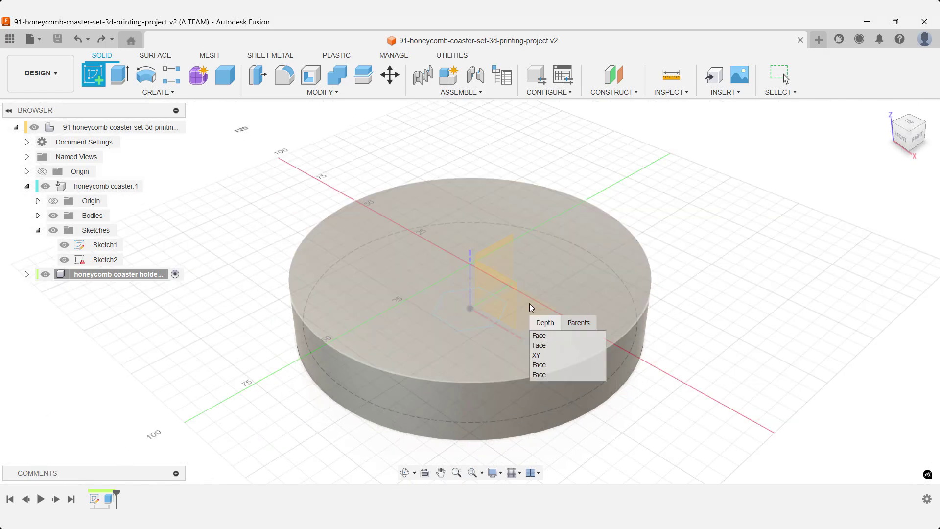
pyautogui.click(547, 354)
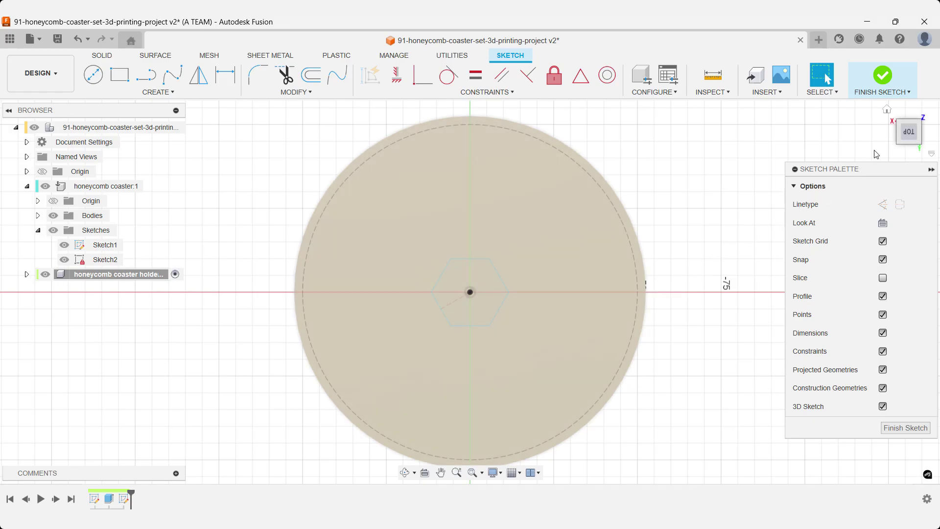
pyautogui.click(918, 107)
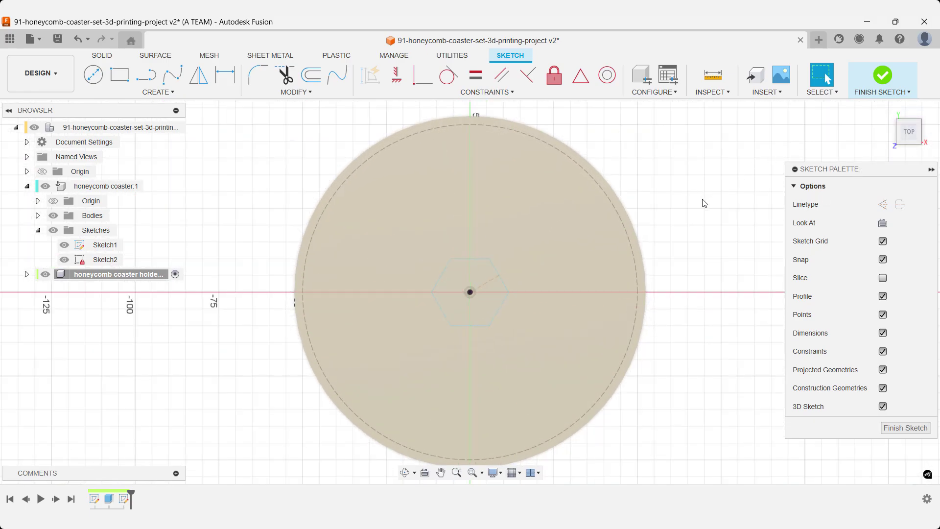
# Step: Start a linked projection with the holder's 105 mm outer edge and hide the holder's bodies to expose the coaster
pyautogui.write('spro')
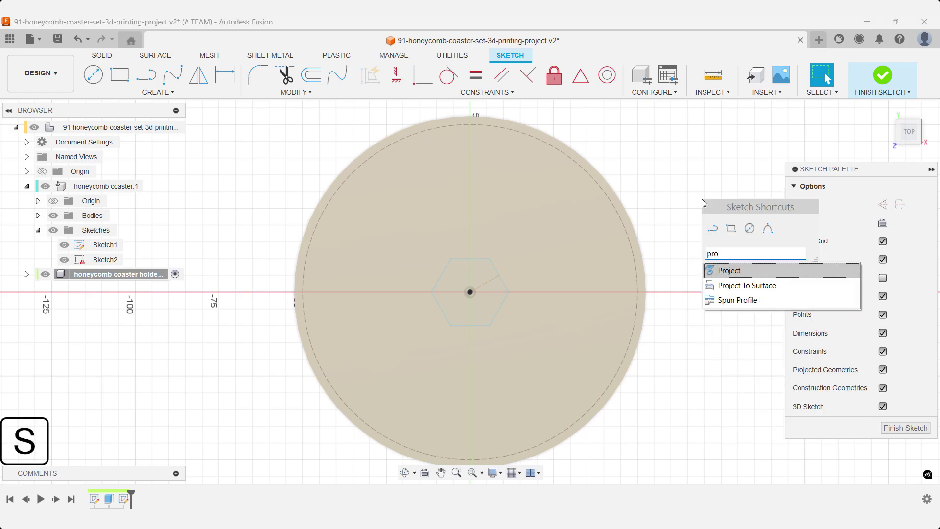
pyautogui.press('Return')
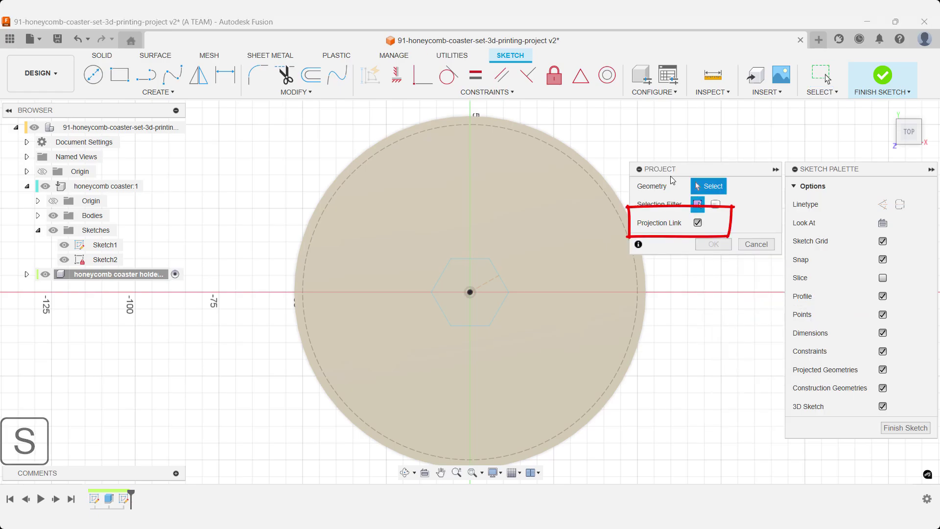
pyautogui.click(607, 181)
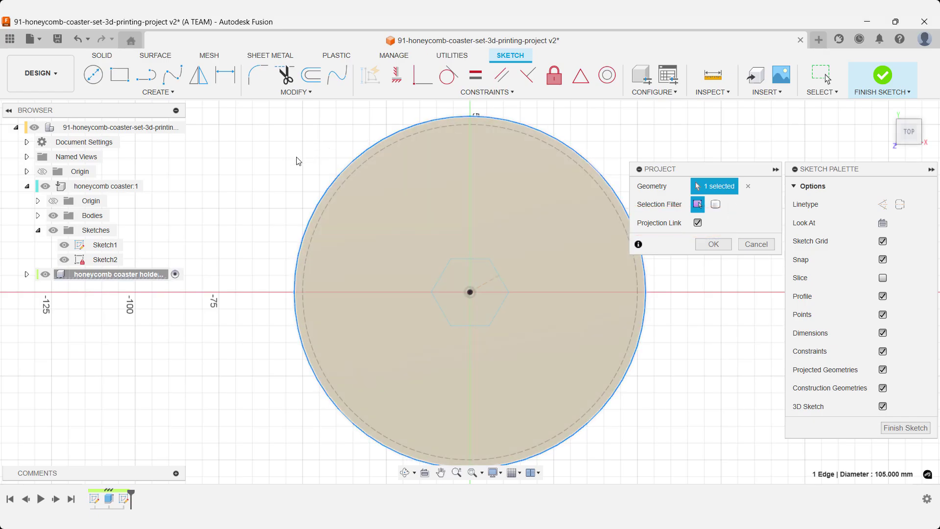
pyautogui.click(27, 275)
pyautogui.click(53, 304)
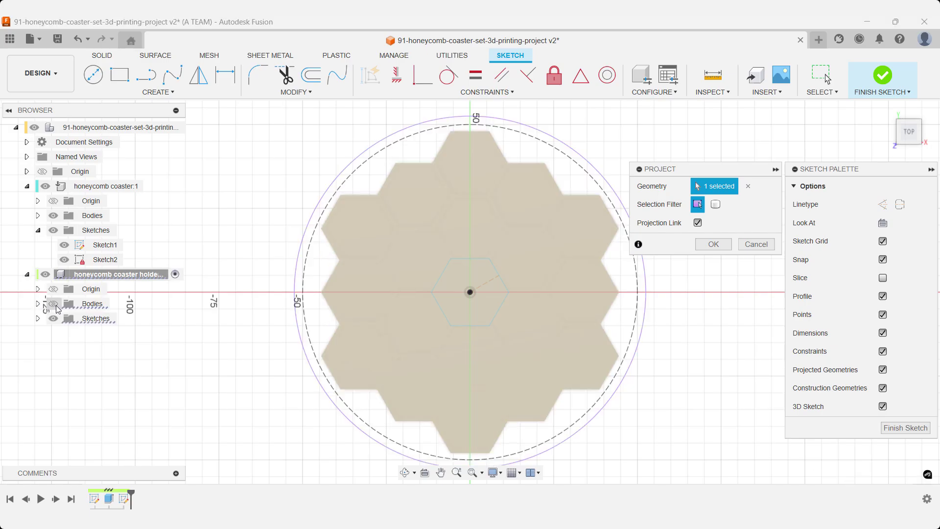
# Step: Add the coaster's honeycomb wall face and all nineteen hexagonal cell faces to the projection and complete it
pyautogui.click(336, 318)
pyautogui.scroll(-1, 334, 313)
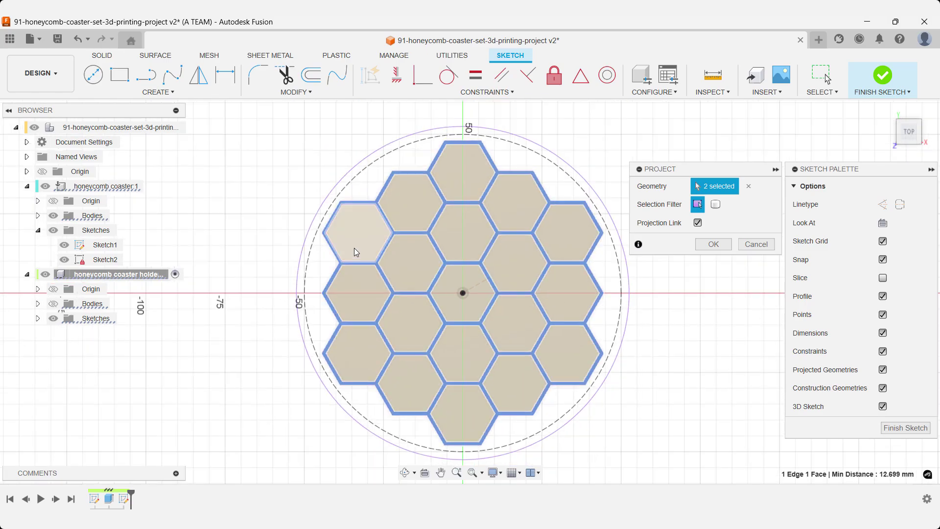
pyautogui.click(356, 231)
pyautogui.click(410, 201)
pyautogui.click(463, 172)
pyautogui.click(514, 201)
pyautogui.click(566, 231)
pyautogui.click(566, 292)
pyautogui.click(566, 357)
pyautogui.click(514, 384)
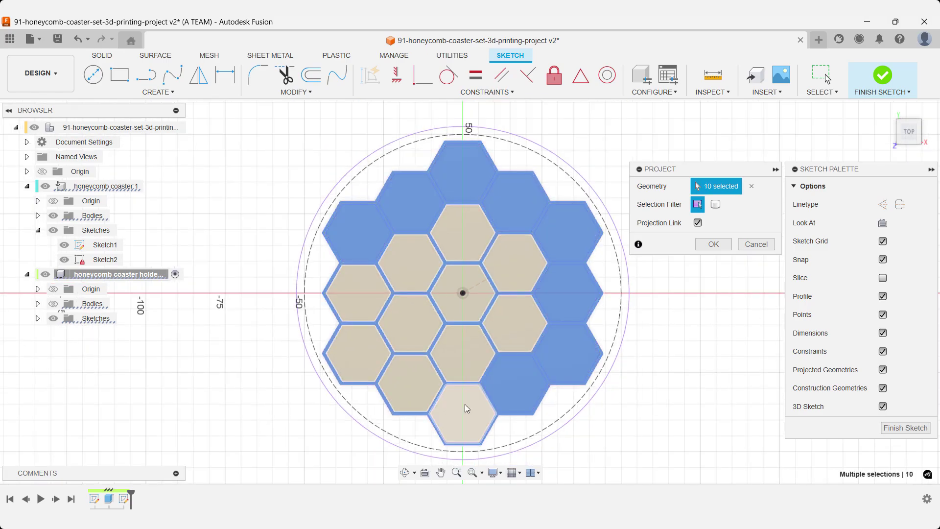
pyautogui.click(464, 411)
pyautogui.click(410, 384)
pyautogui.click(357, 354)
pyautogui.click(356, 292)
pyautogui.click(410, 262)
pyautogui.click(463, 231)
pyautogui.click(506, 274)
pyautogui.click(514, 323)
pyautogui.click(463, 352)
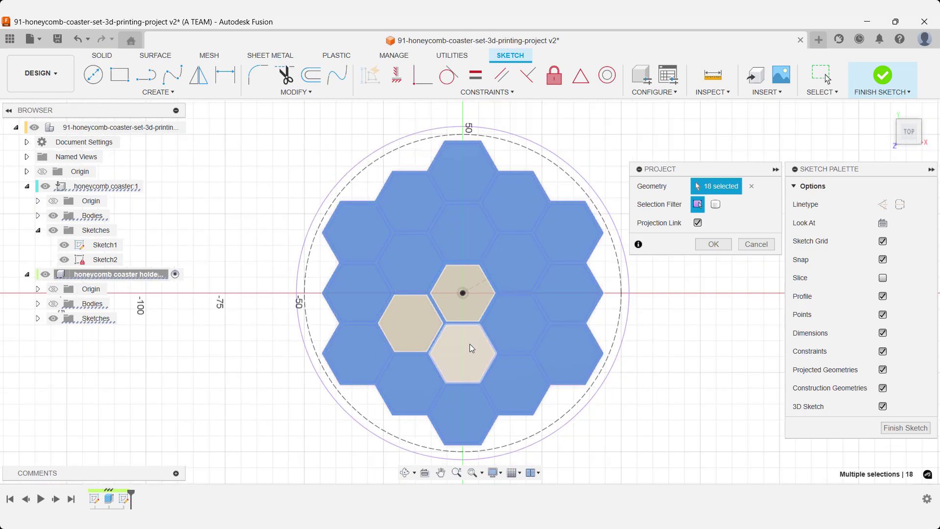
pyautogui.click(410, 323)
pyautogui.click(465, 296)
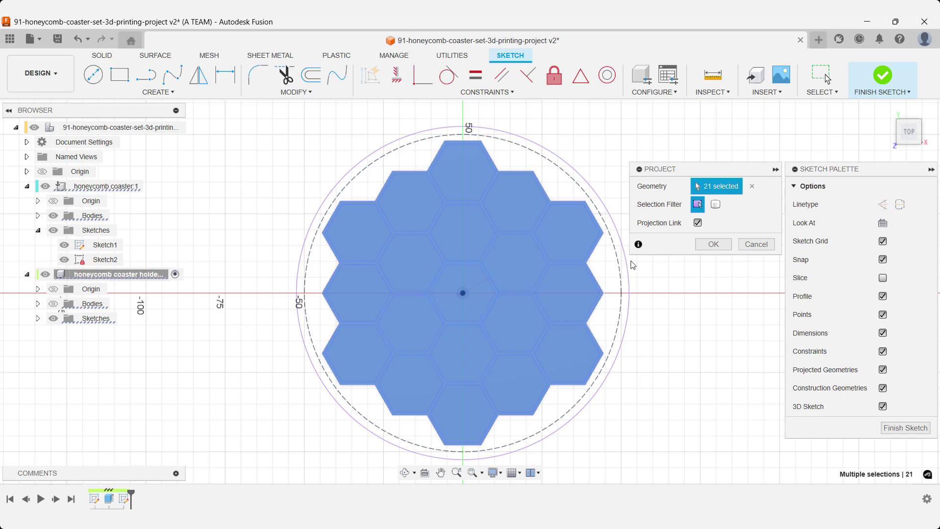
pyautogui.click(699, 246)
# Step: Draw a line from the notch corner above the lower-right outer cell, along that cell's slanted edge and past the 105 mm circle
pyautogui.press('l')
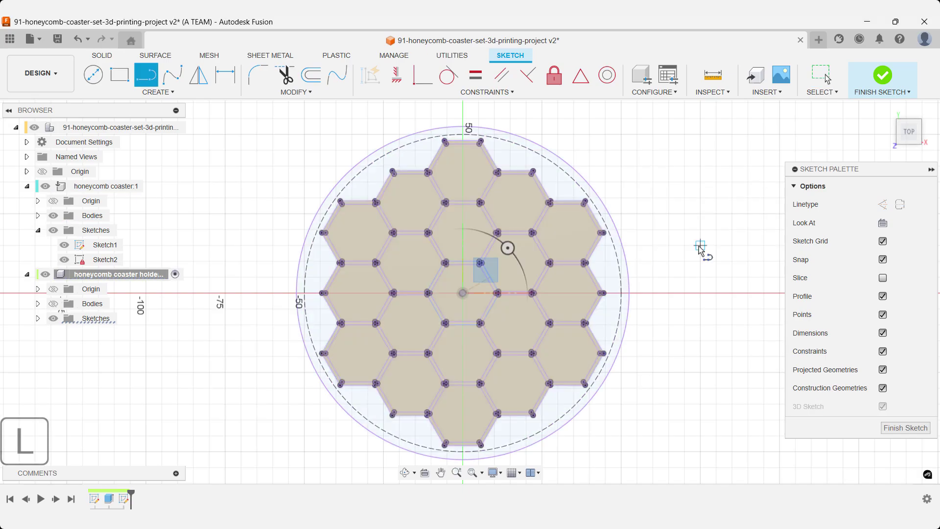
pyautogui.scroll(3, 641, 382)
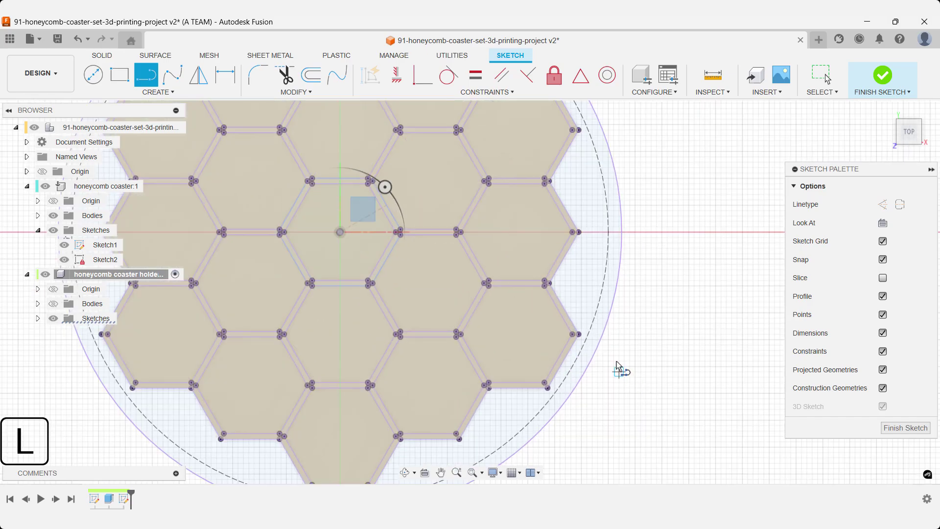
pyautogui.click(550, 284)
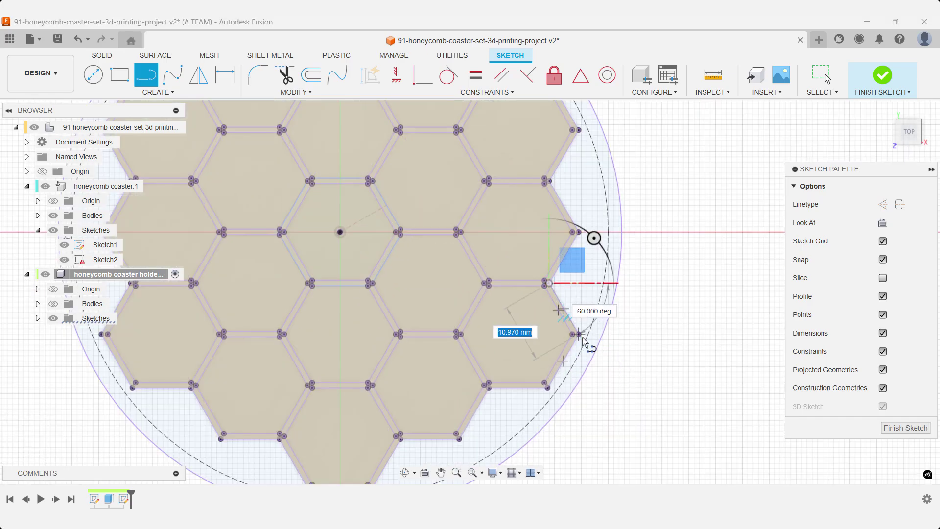
pyautogui.click(610, 389)
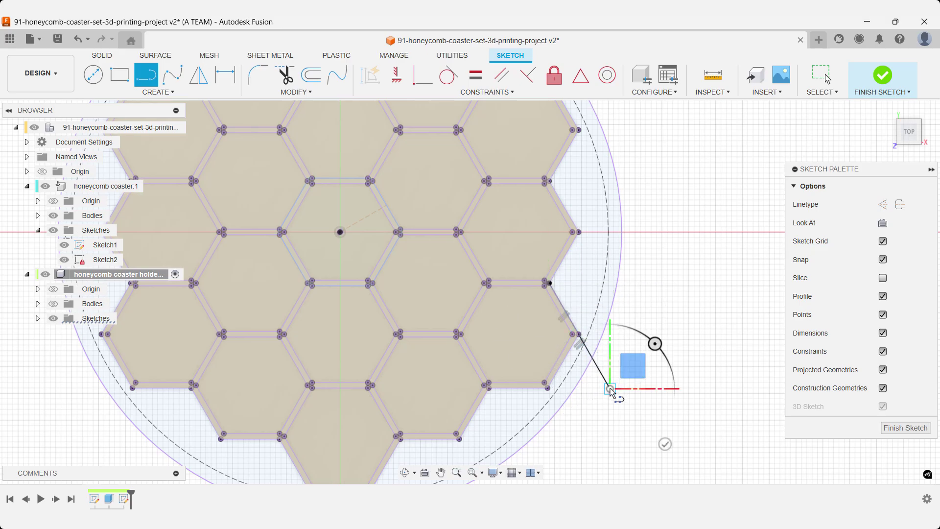
pyautogui.press('Escape')
pyautogui.scroll(-5, 609, 392)
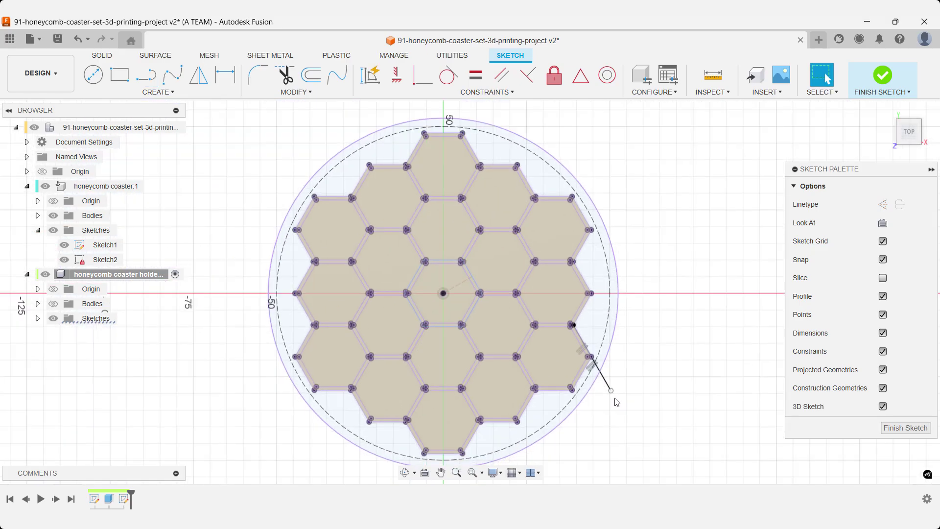
# Step: Draw the matching line on the opposite side, along the lower-left outer cell's slanted edge and past the 105 mm circle
pyautogui.moveTo(658, 412); pyautogui.dragTo(667, 384, button='middle')
pyautogui.press('l')
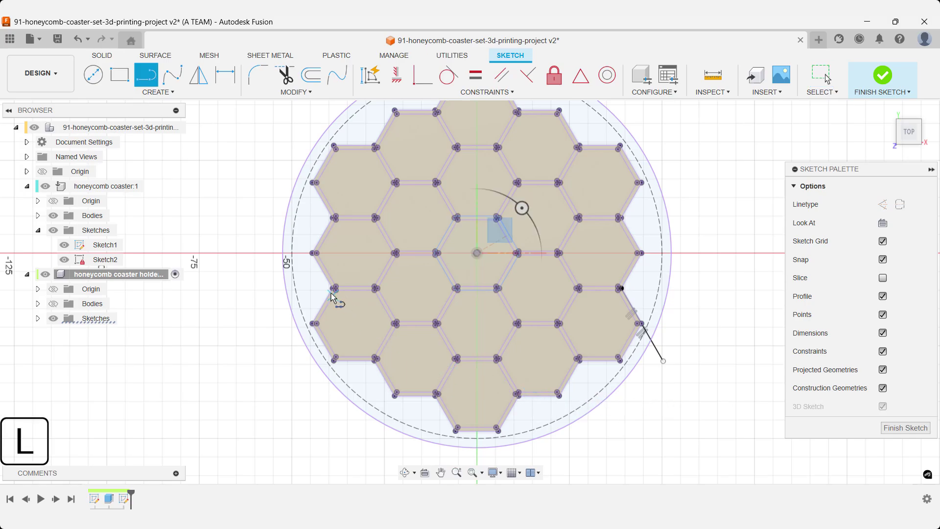
pyautogui.scroll(3, 331, 295)
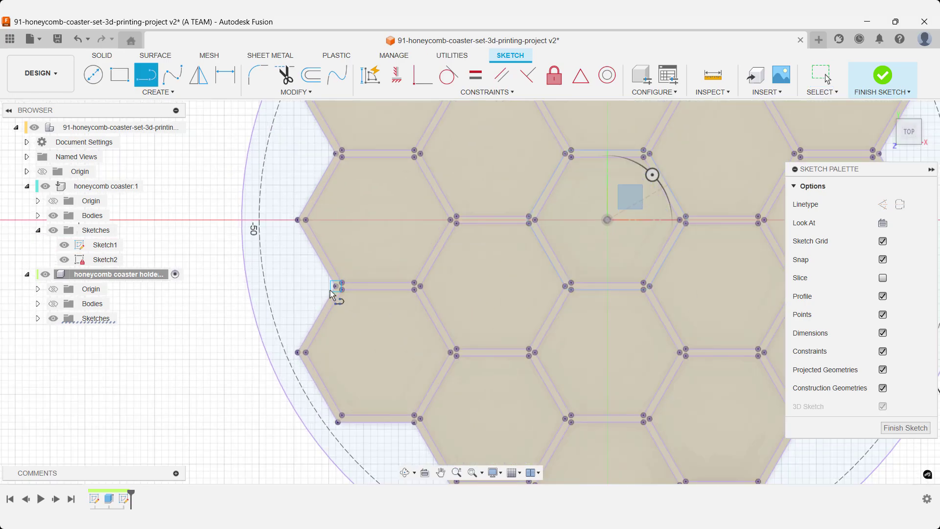
pyautogui.click(335, 287)
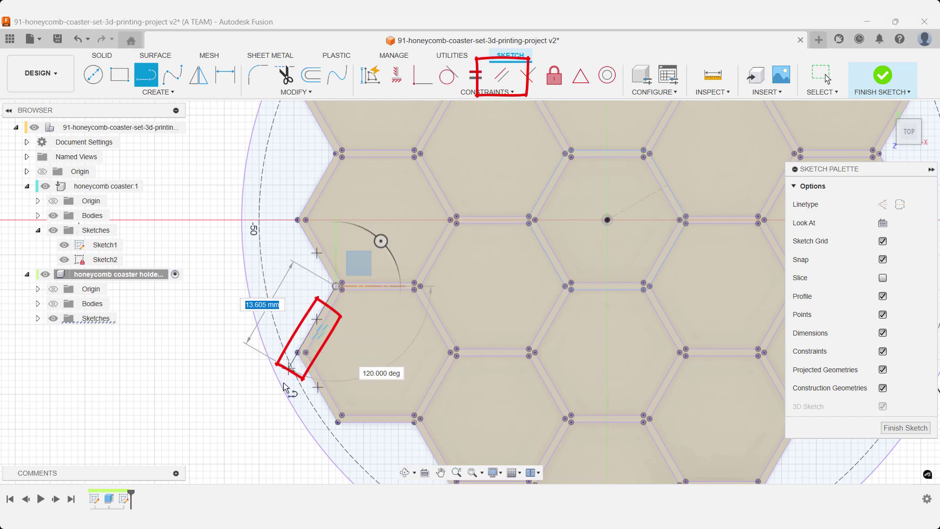
pyautogui.click(264, 410)
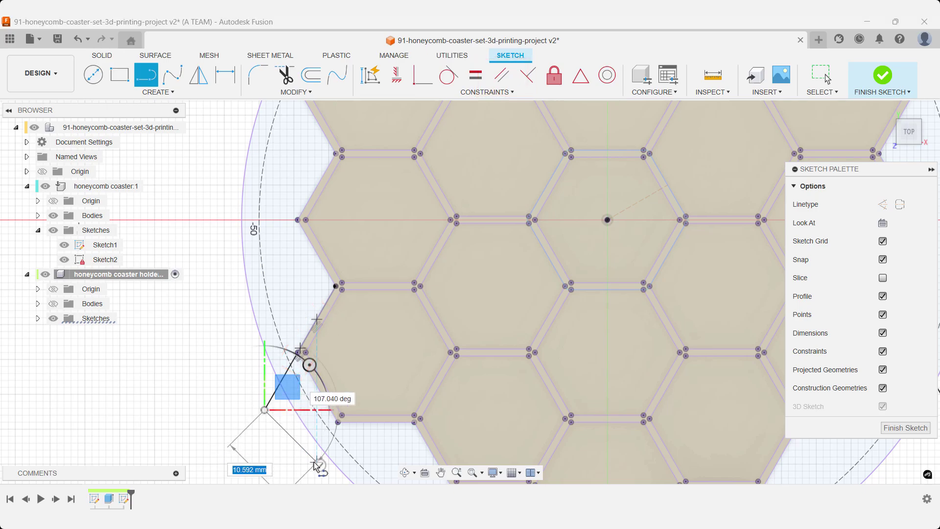
pyautogui.press('Escape')
# Step: Trim both line ends that overhang the 105 mm circle and finish the sketch in the home view
pyautogui.write('s')
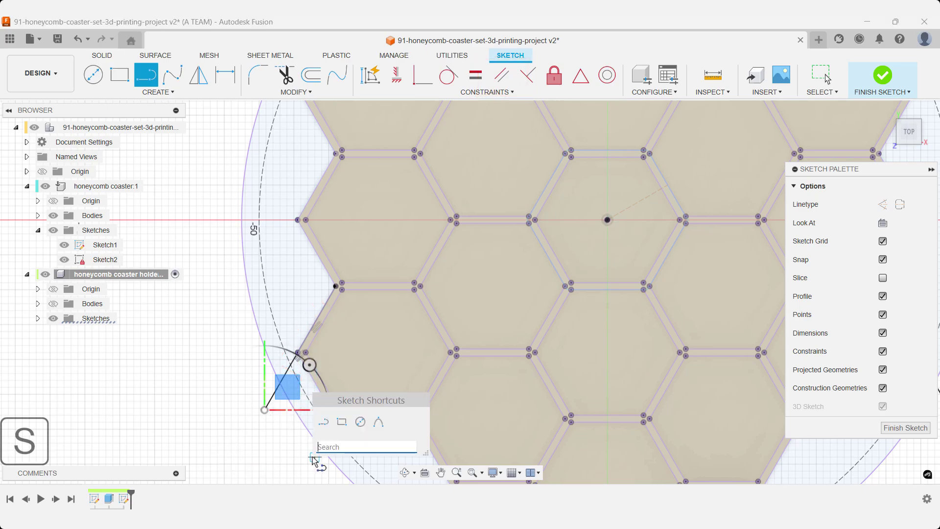
pyautogui.write('trim')
pyautogui.press('Return')
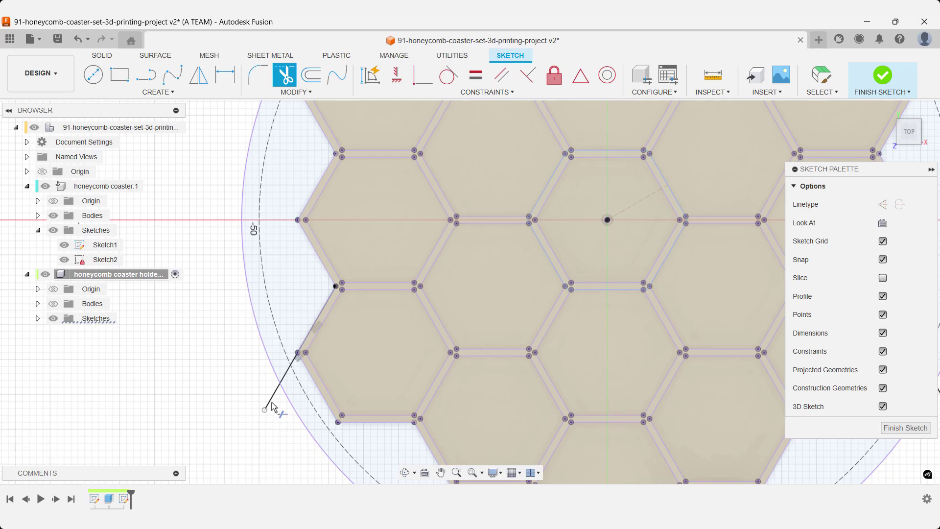
pyautogui.scroll(-1, 273, 405)
pyautogui.scroll(-3, 273, 405)
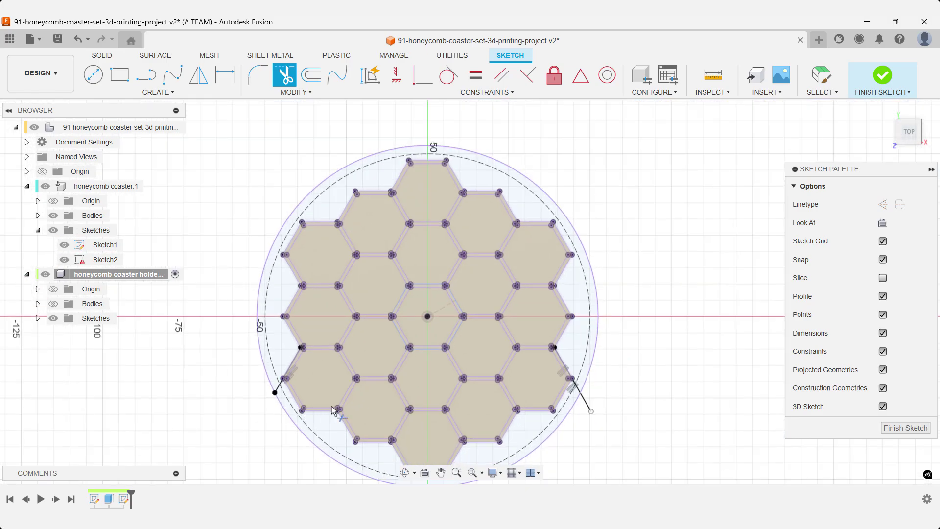
pyautogui.click(587, 406)
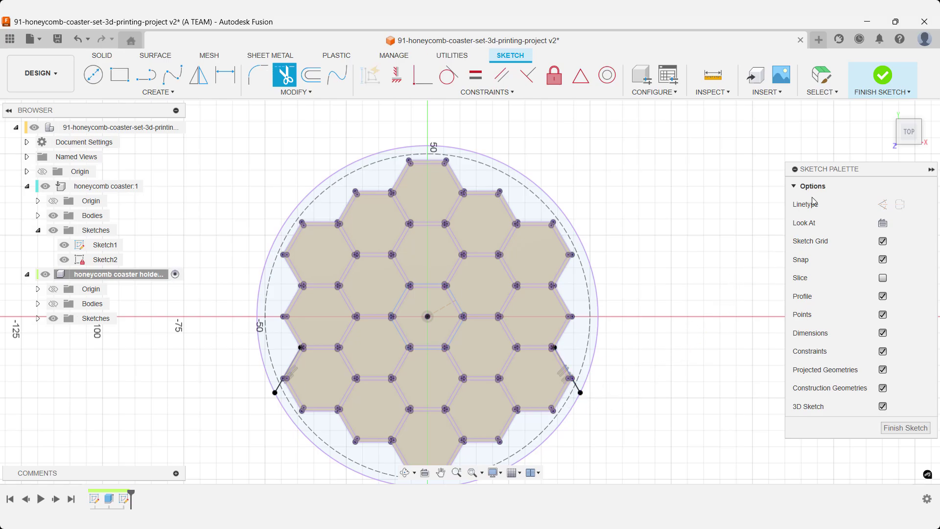
pyautogui.click(886, 110)
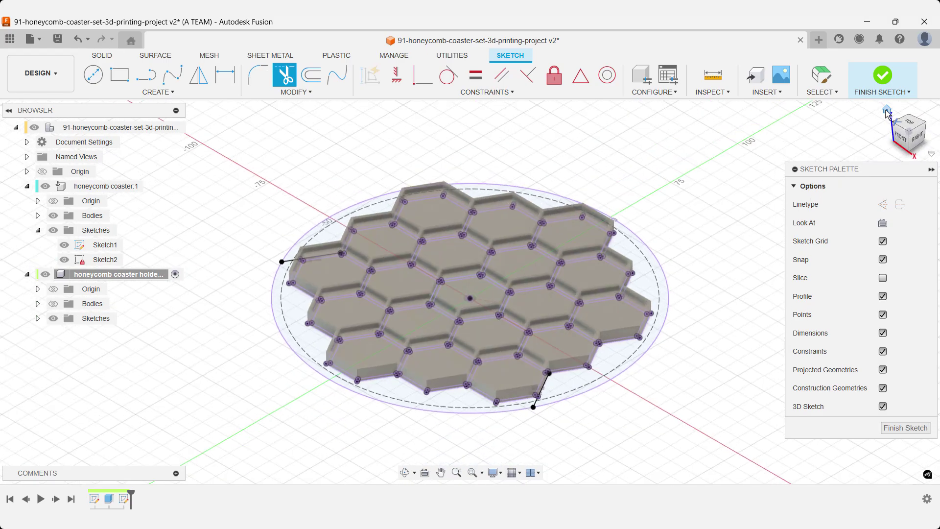
pyautogui.click(882, 78)
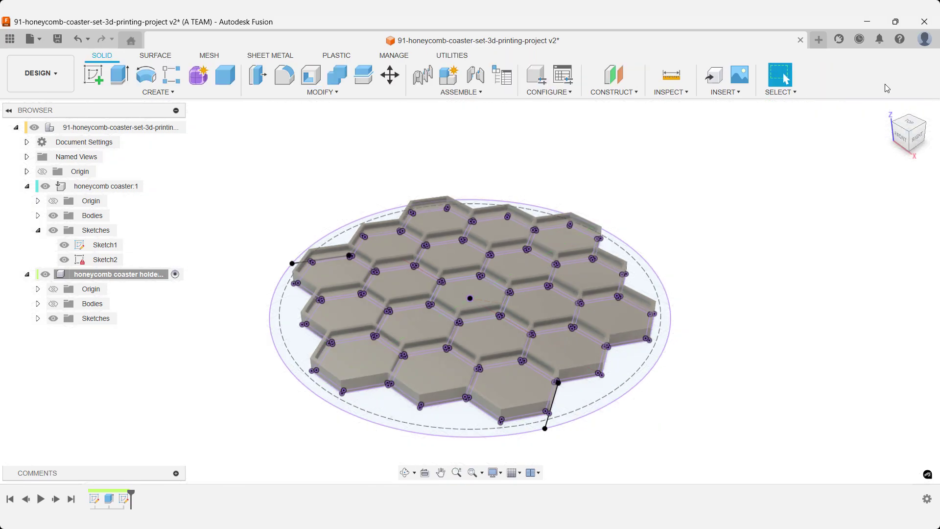
# Step: Hide the coaster's bodies and select the front crescent, the honeycomb wall and all nineteen hexagonal cells as Extrude profiles
pyautogui.moveTo(887, 111)
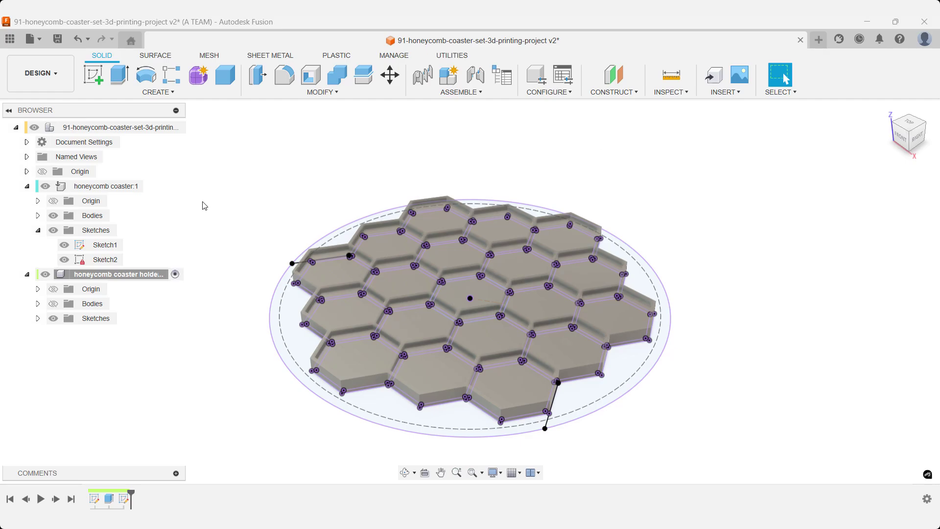
pyautogui.click(53, 216)
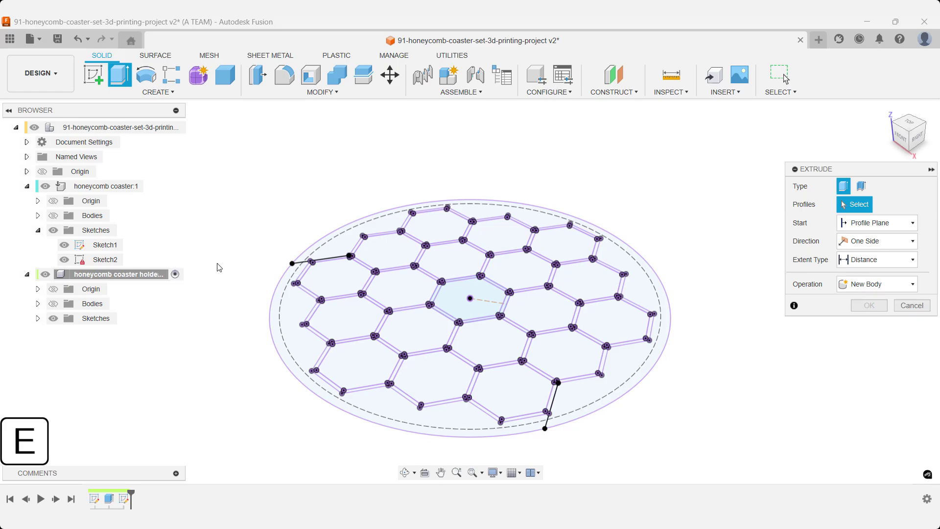
pyautogui.click(282, 328)
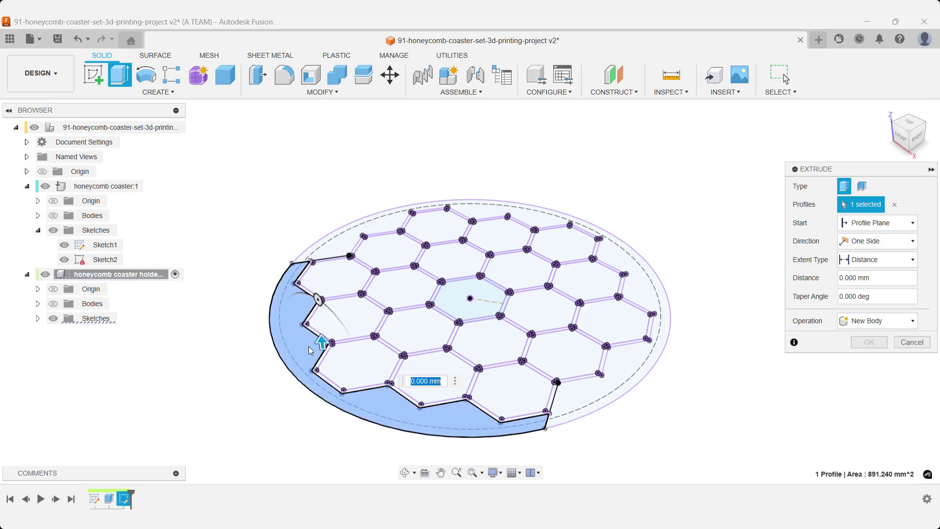
pyautogui.click(329, 384)
pyautogui.click(332, 382)
pyautogui.click(336, 322)
pyautogui.click(343, 274)
pyautogui.click(387, 245)
pyautogui.click(436, 225)
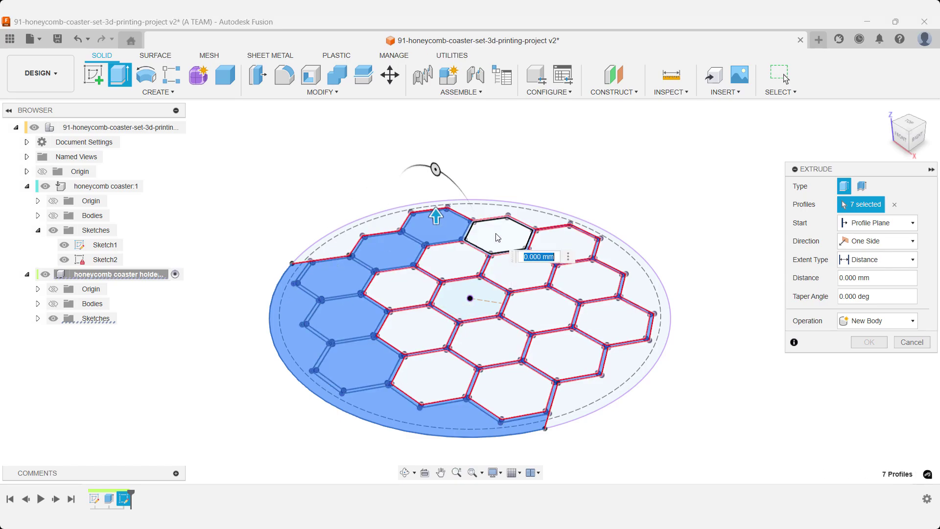
pyautogui.click(494, 233)
pyautogui.click(558, 246)
pyautogui.click(585, 279)
pyautogui.click(617, 318)
pyautogui.click(565, 352)
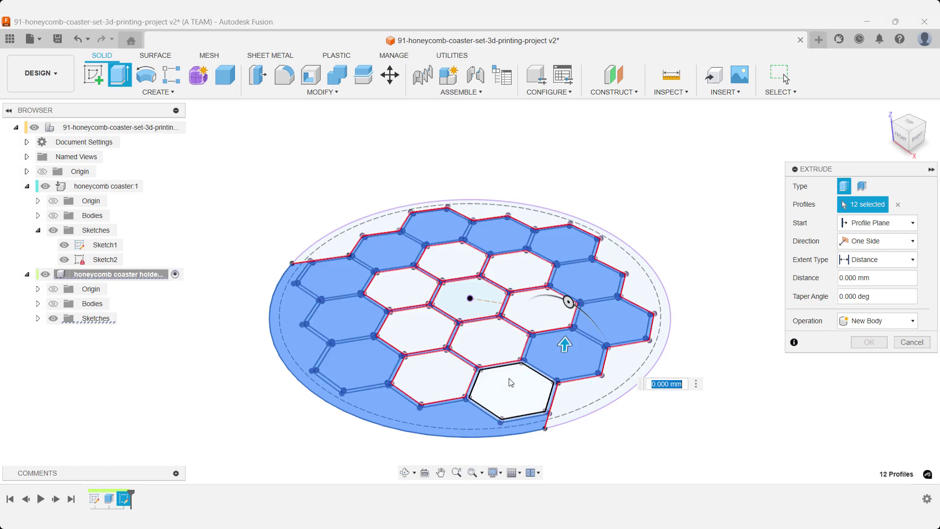
pyautogui.click(514, 384)
pyautogui.click(451, 377)
pyautogui.click(421, 330)
pyautogui.click(407, 293)
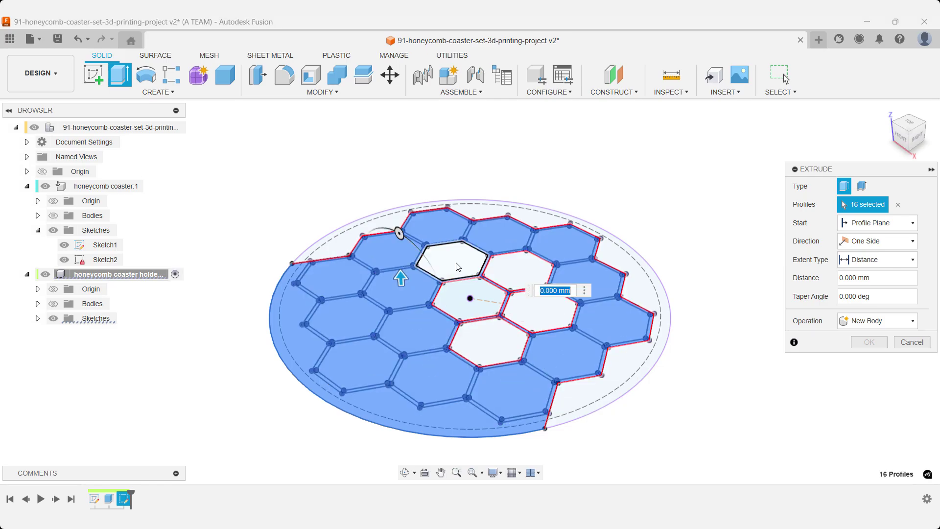
pyautogui.click(474, 263)
pyautogui.click(519, 270)
pyautogui.click(523, 310)
pyautogui.click(490, 342)
pyautogui.click(487, 291)
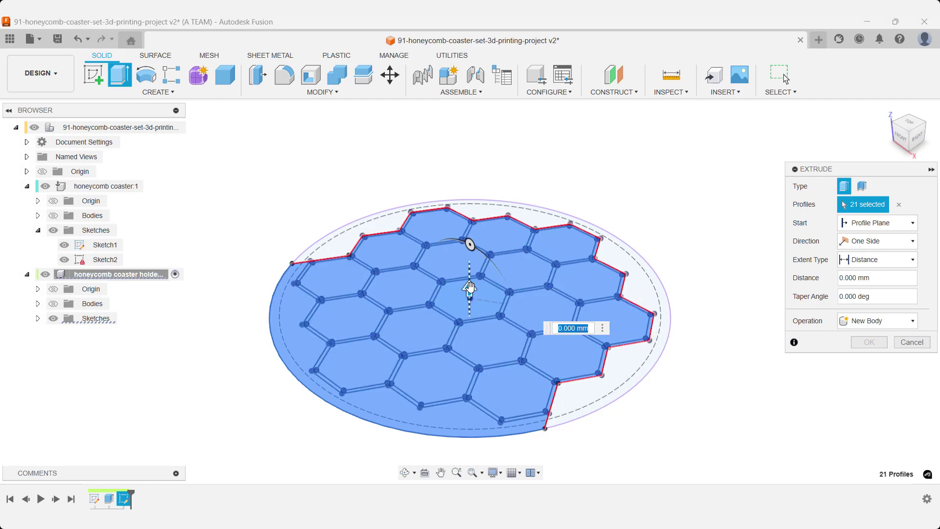
# Step: Show the holder's bodies and cut the selected profiles 16 mm upward through the holder
pyautogui.moveTo(470, 247)
pyautogui.mouseDown()
pyautogui.moveTo(469, 262)
pyautogui.moveTo(469, 249)
pyautogui.mouseUp()
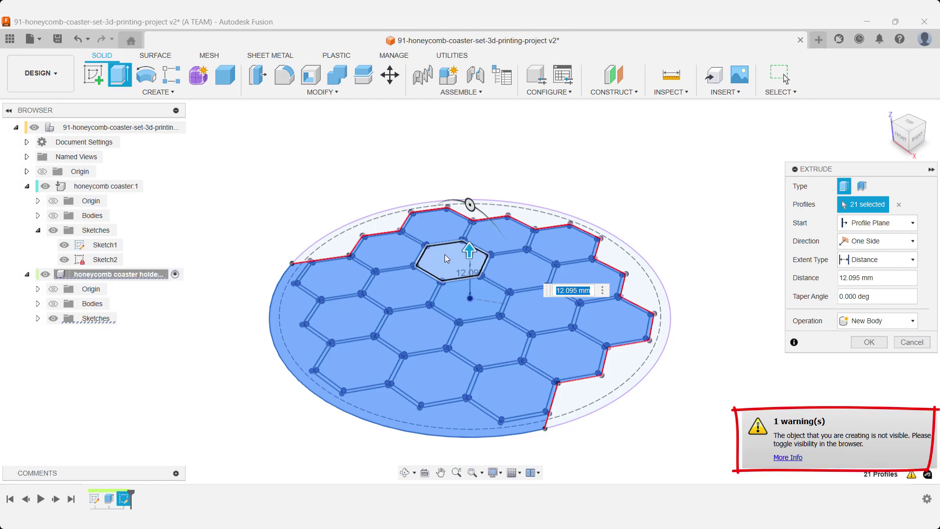
pyautogui.click(54, 304)
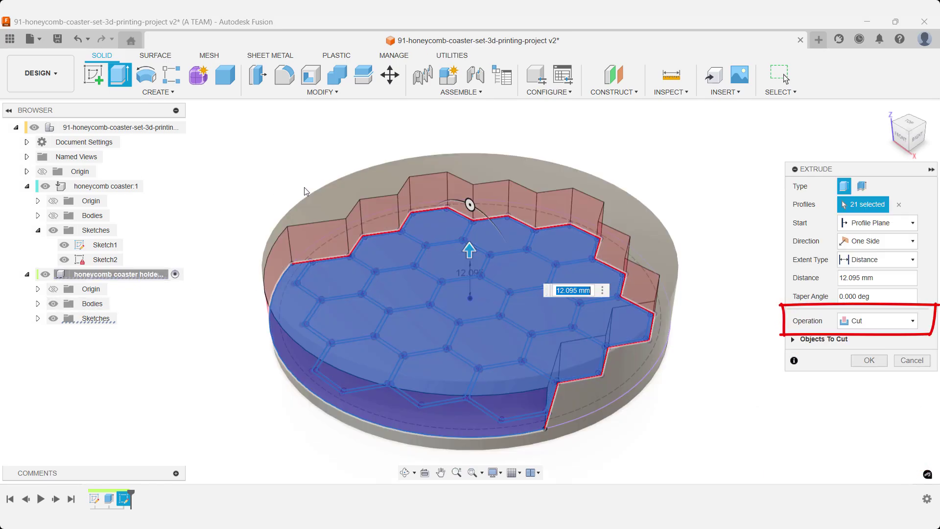
pyautogui.write('16')
pyautogui.press('Return')
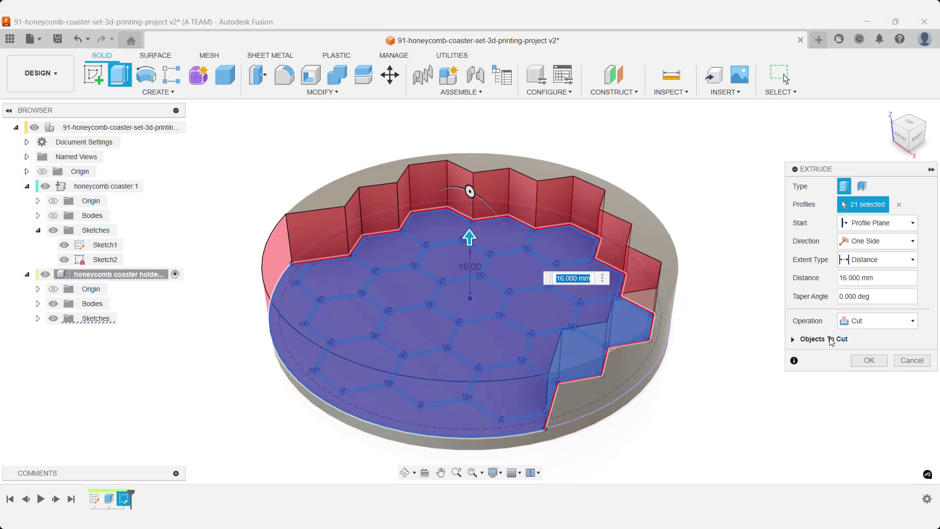
pyautogui.click(861, 360)
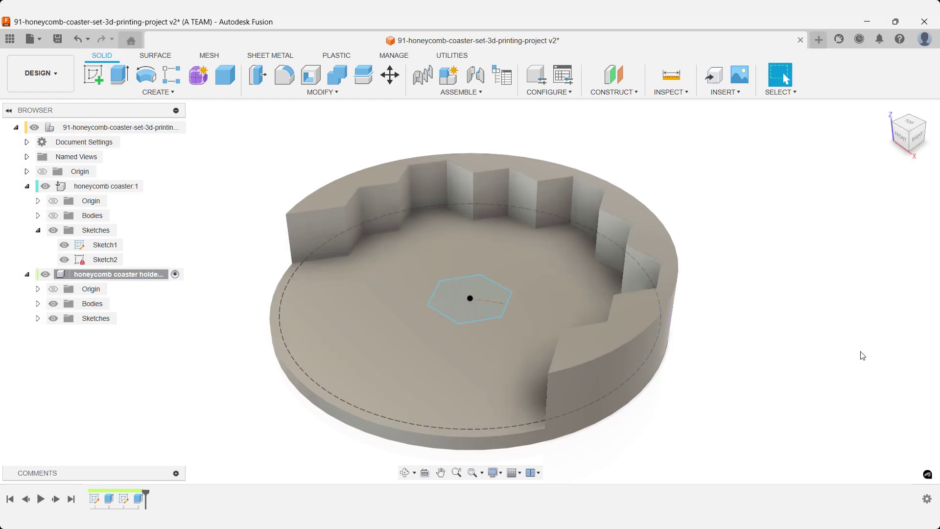
# Step: Fillet the zigzag wall's inner top edges, its two vertical end edges and the open front rim of the base with a 1 mm radius
pyautogui.click(900, 138)
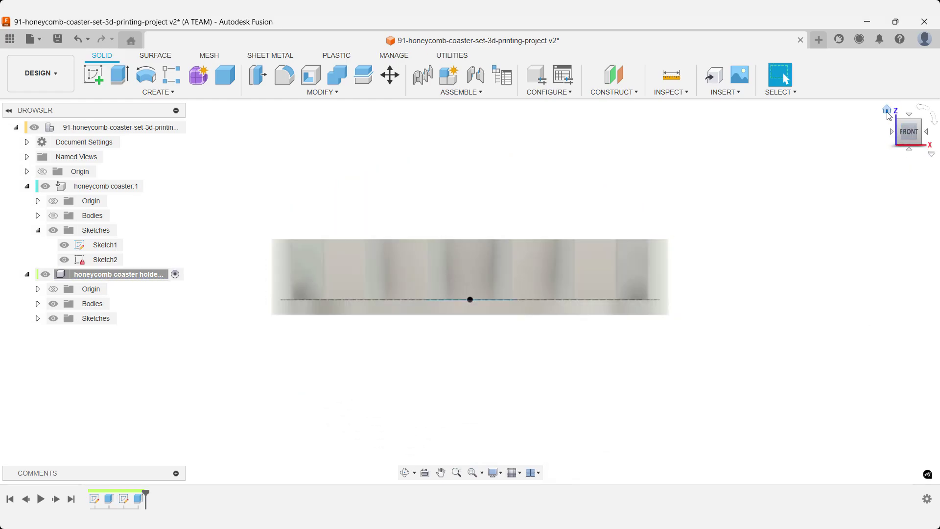
pyautogui.click(888, 113)
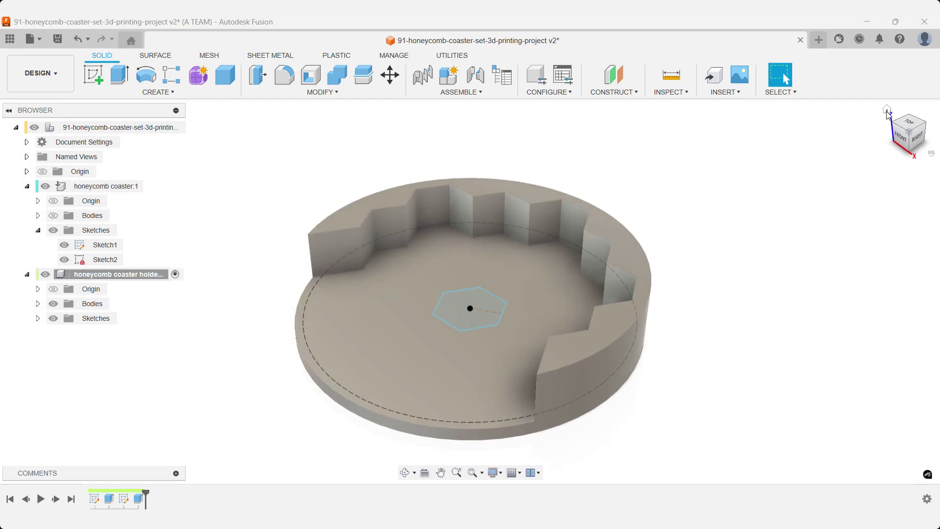
pyautogui.press('f')
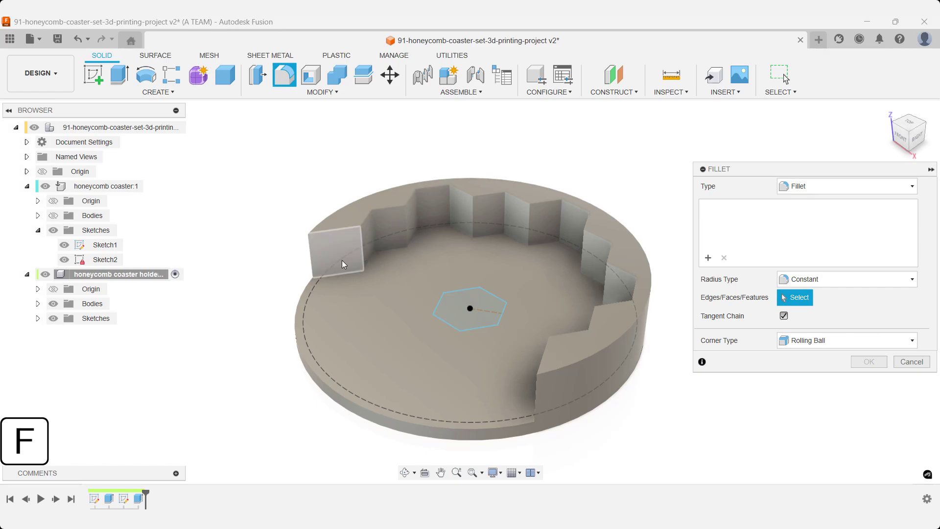
pyautogui.click(311, 283)
pyautogui.click(310, 266)
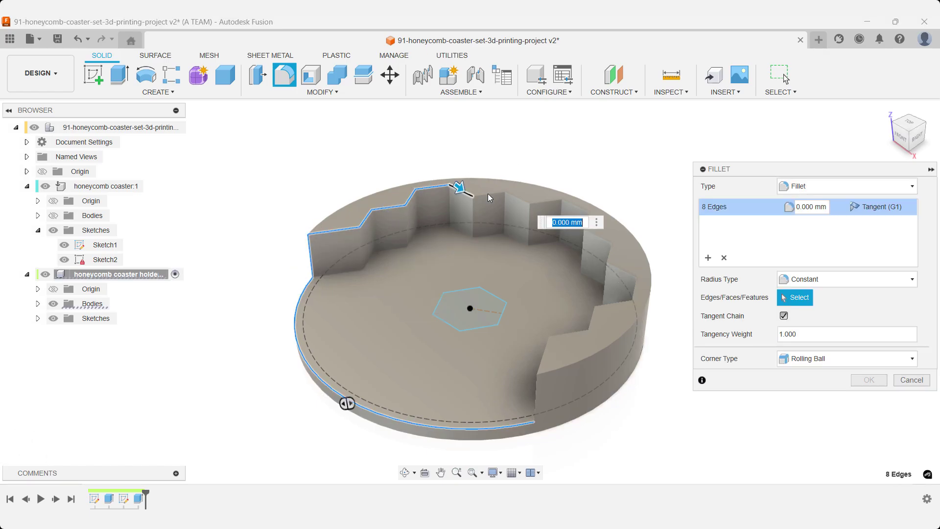
pyautogui.click(556, 200)
pyautogui.click(600, 240)
pyautogui.click(592, 320)
pyautogui.click(536, 395)
pyautogui.write('1')
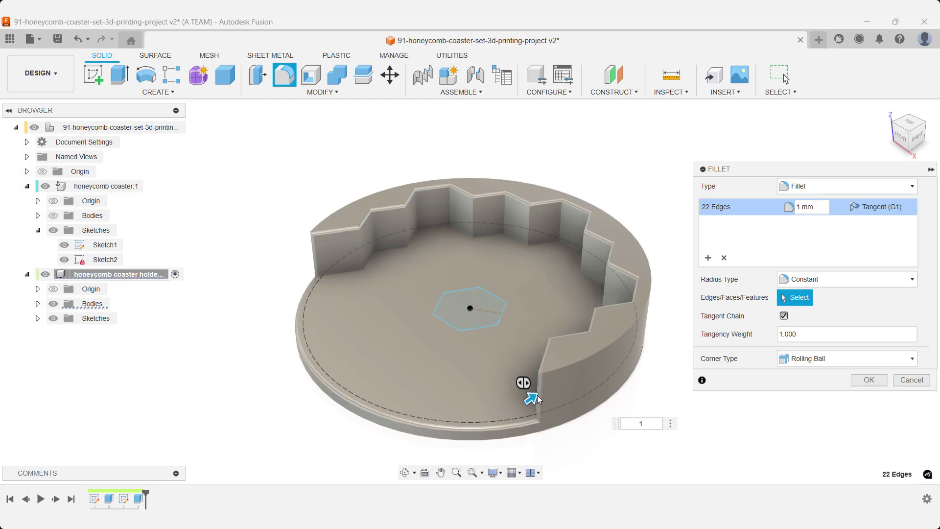
pyautogui.press('Return')
# Step: Chamfer the holder's circular bottom edge by an equal distance of 1 mm and check it from below
pyautogui.write('s')
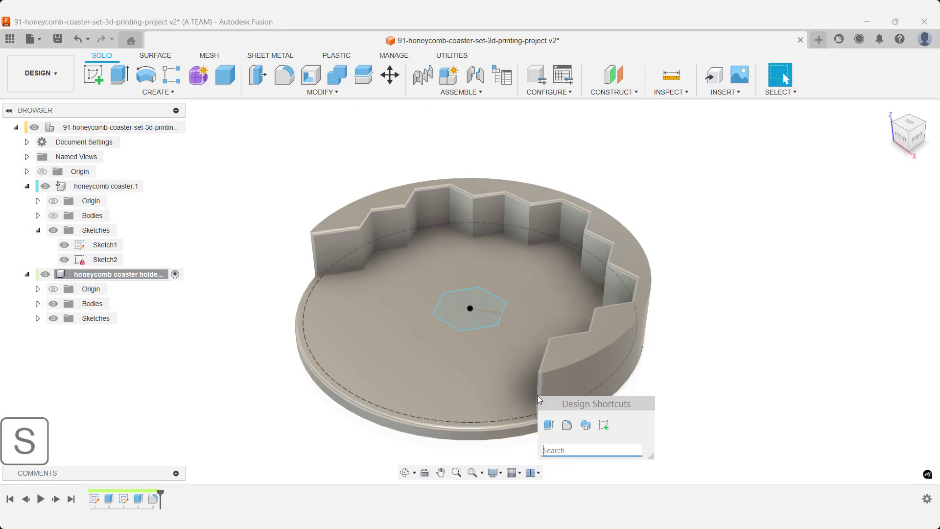
pyautogui.write('cham')
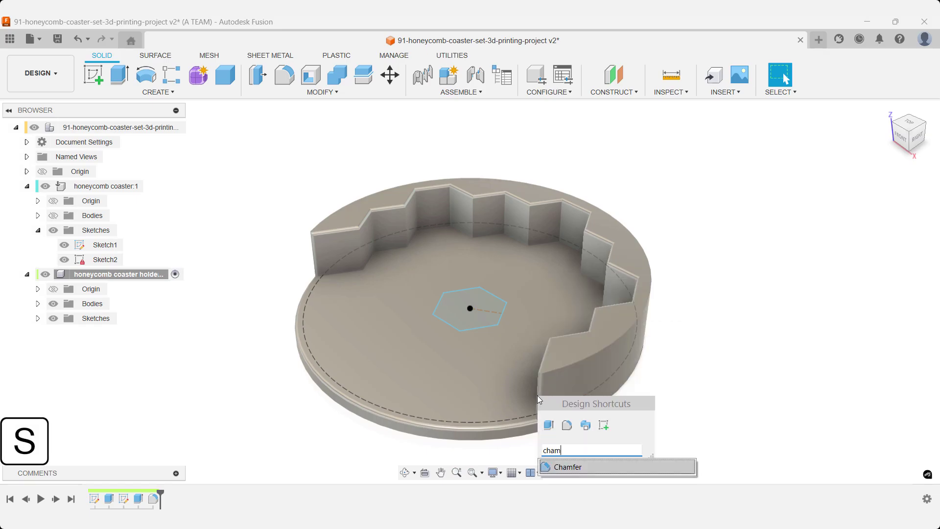
pyautogui.press('Return')
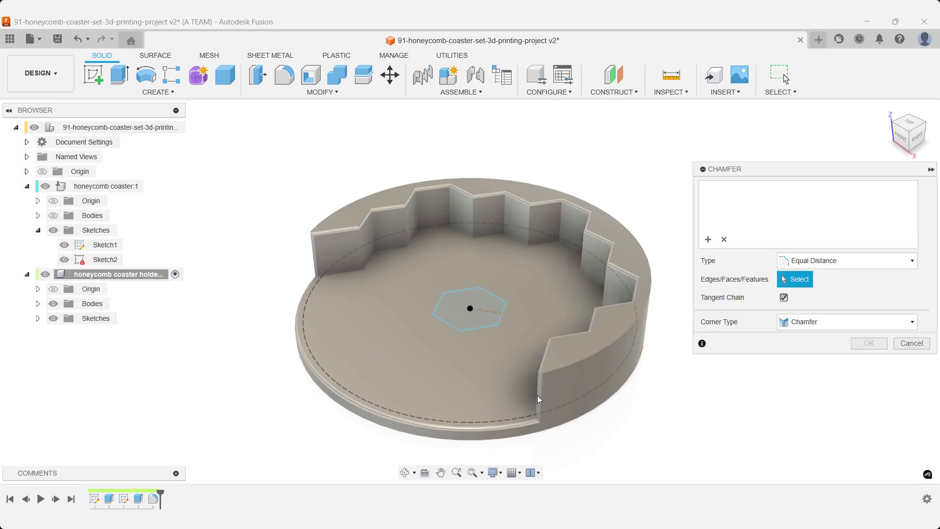
pyautogui.click(541, 431)
pyautogui.write('1')
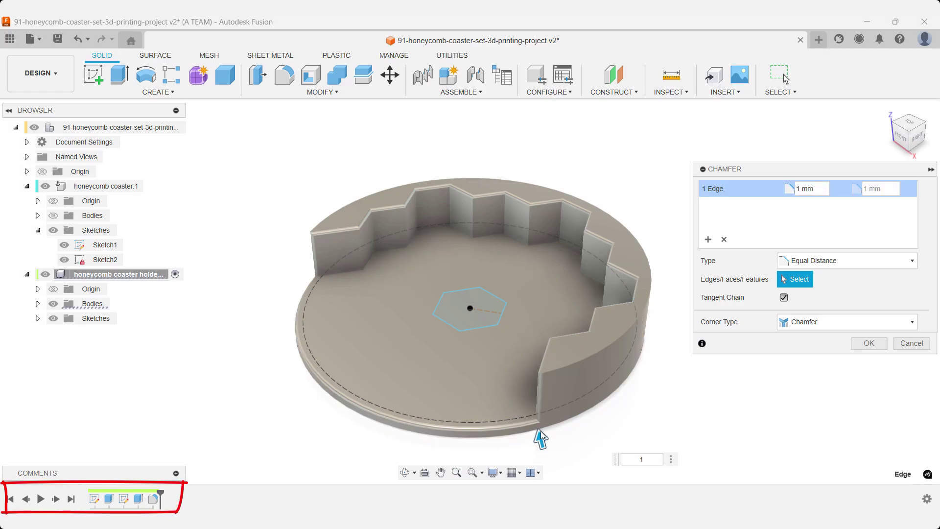
pyautogui.press('Return')
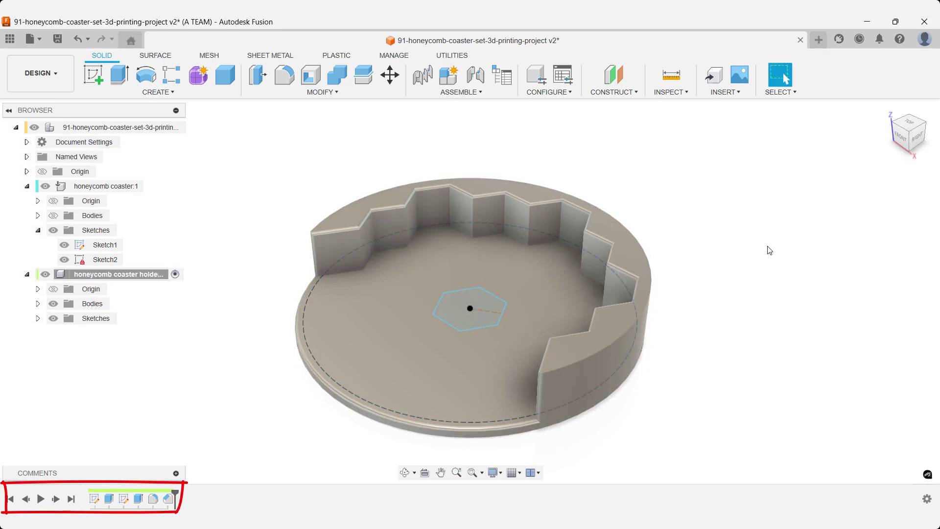
pyautogui.click(913, 157)
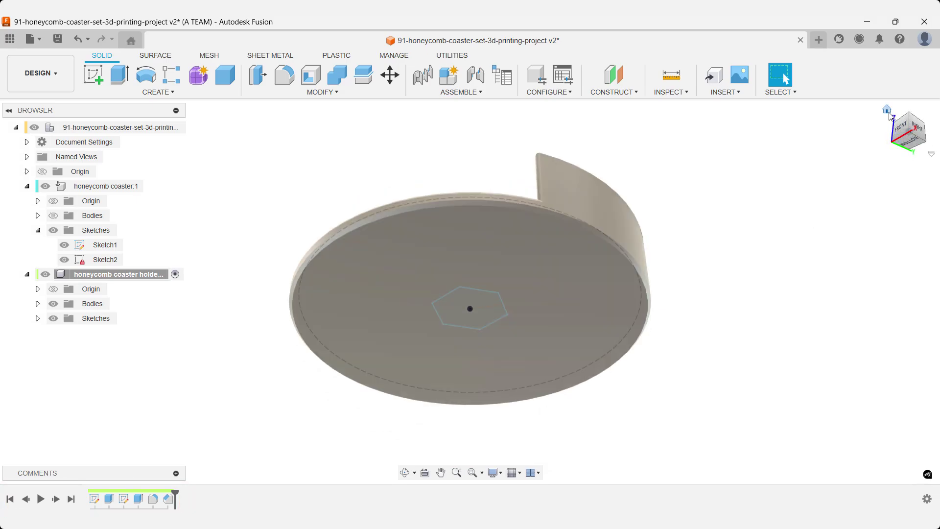
pyautogui.click(888, 112)
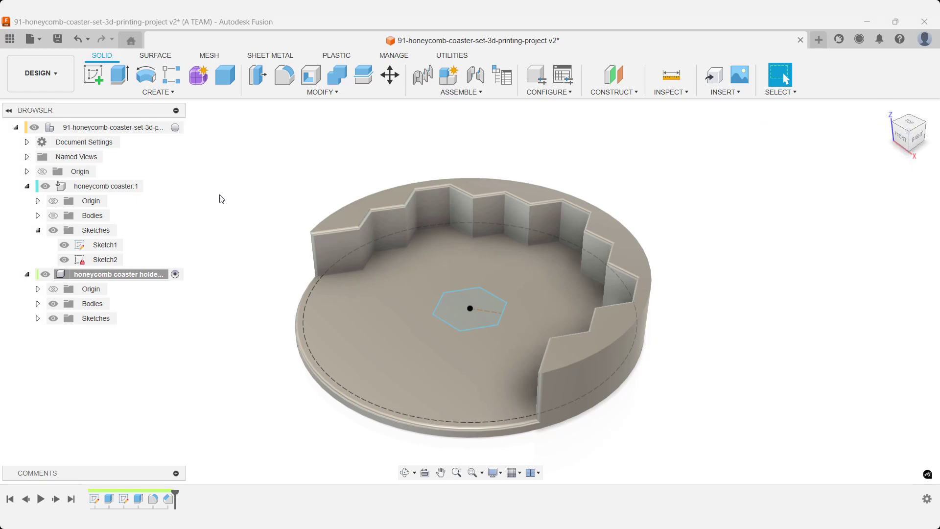
# Step: Show the coaster's bodies again and duplicate the design's Steel - Satin appearance
pyautogui.click(53, 215)
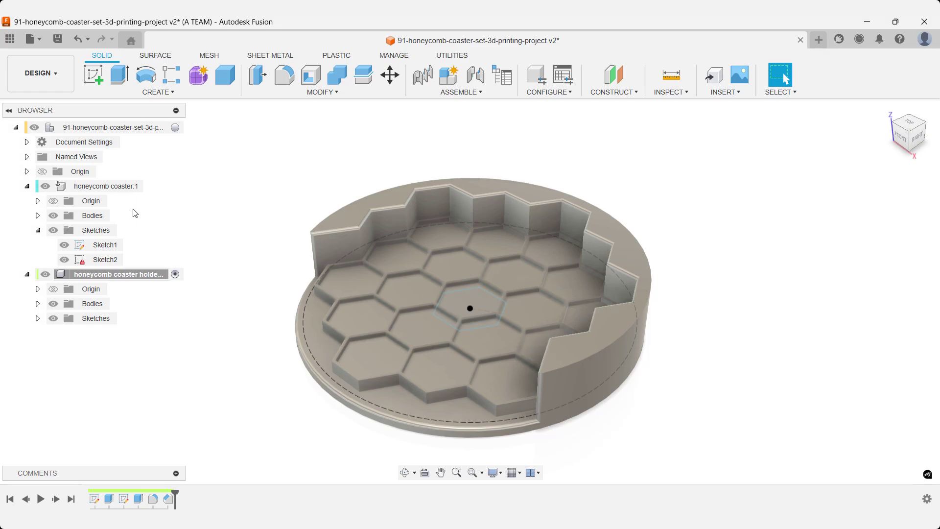
pyautogui.press('a')
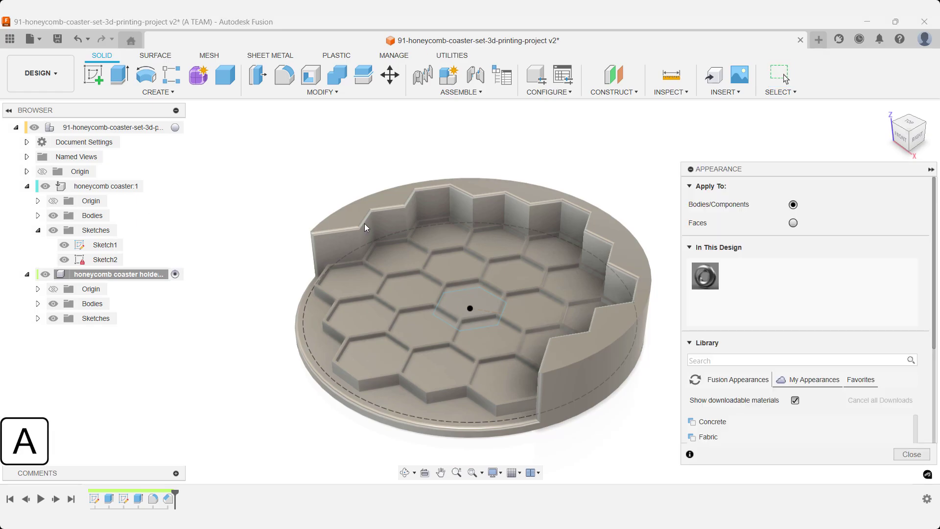
pyautogui.rightClick(698, 278)
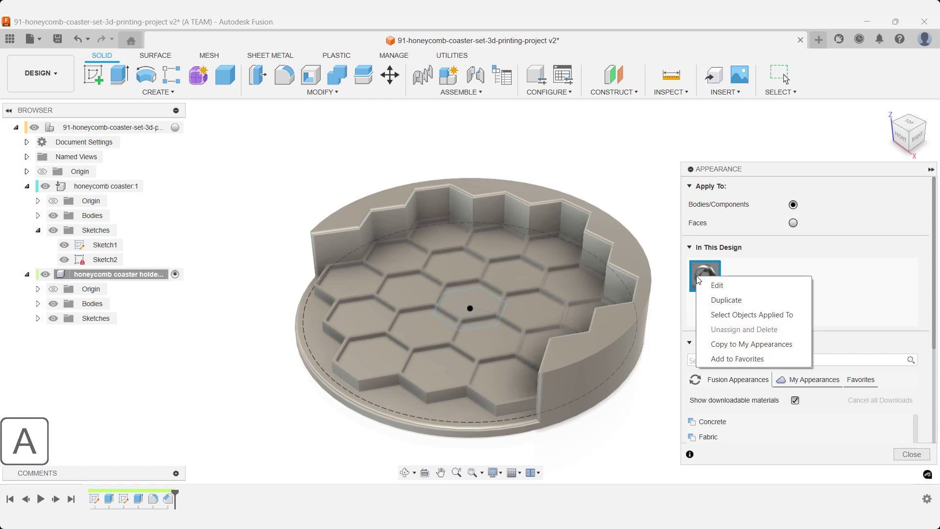
pyautogui.click(721, 300)
# Step: Set the color of the duplicated Steel - Satin (1) appearance to #ffc30b in its advanced material settings
pyautogui.rightClick(738, 282)
pyautogui.click(755, 290)
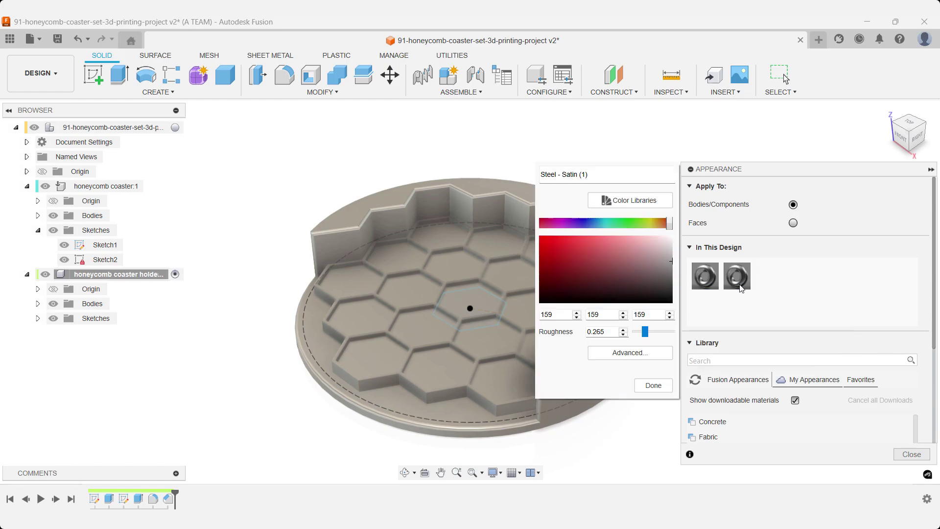
pyautogui.click(667, 349)
pyautogui.click(665, 303)
pyautogui.click(648, 343)
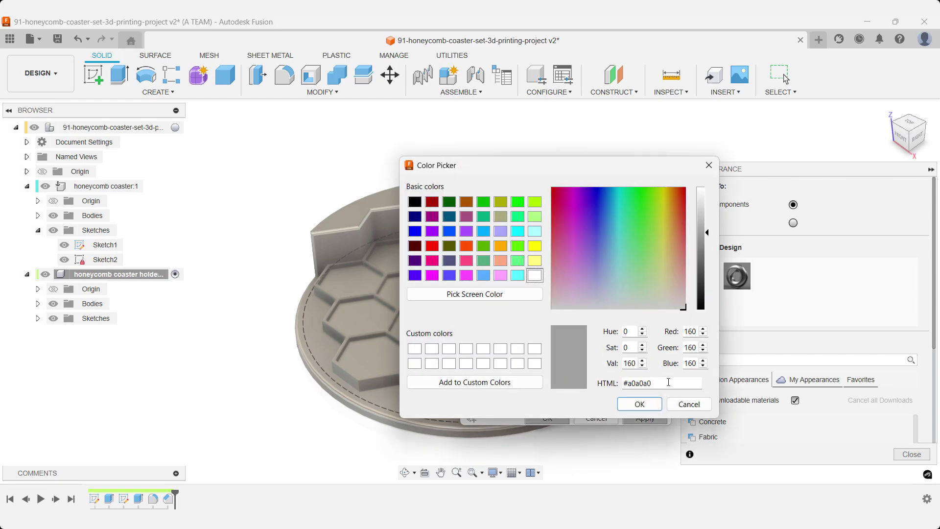
pyautogui.moveTo(668, 382); pyautogui.dragTo(625, 383)
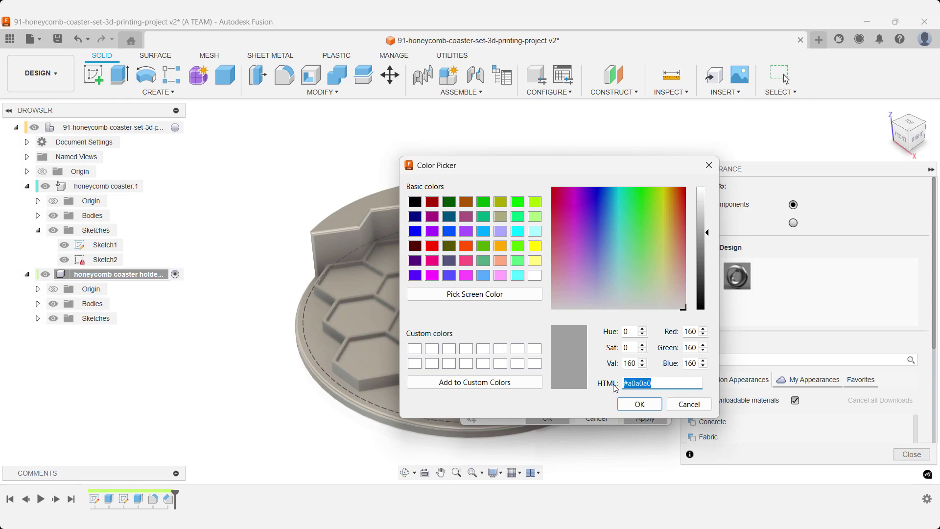
pyautogui.write('#ffc')
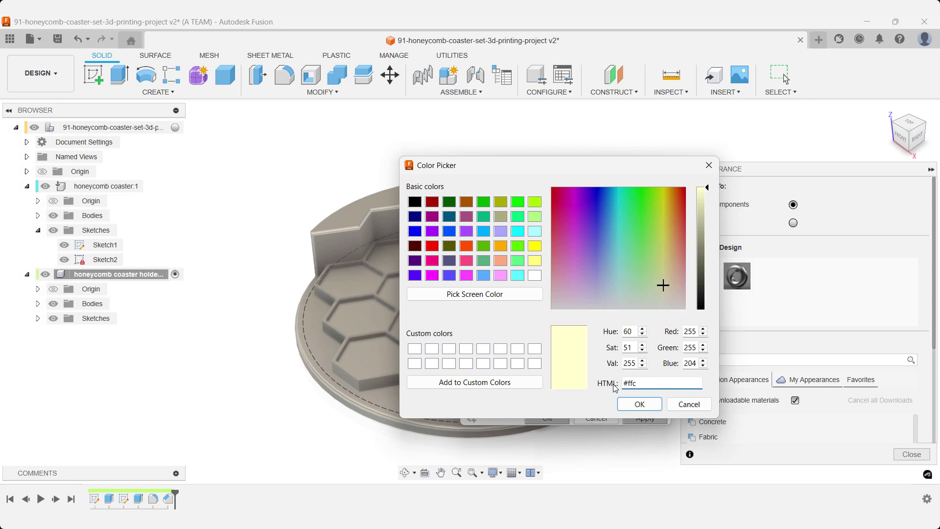
pyautogui.write('30b')
pyautogui.press('Return')
pyautogui.click(547, 417)
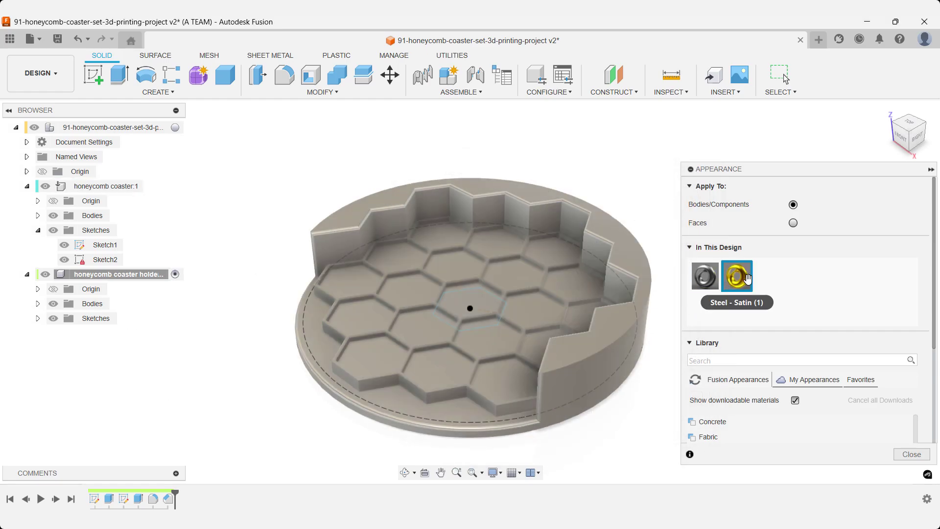
# Step: Duplicate the yellow Steel - Satin (1) appearance and set the copy's color to #4b2e05 in its advanced material settings
pyautogui.rightClick(748, 281)
pyautogui.click(765, 304)
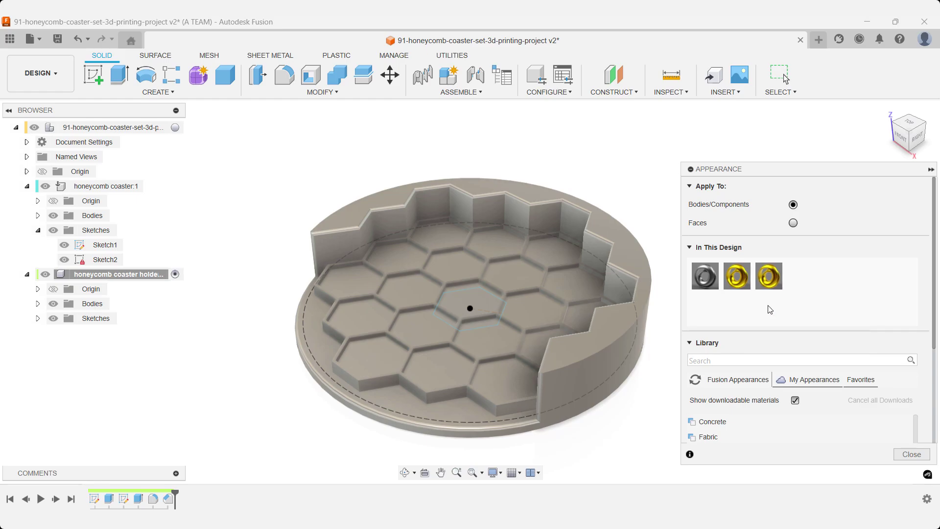
pyautogui.rightClick(769, 276)
pyautogui.click(791, 291)
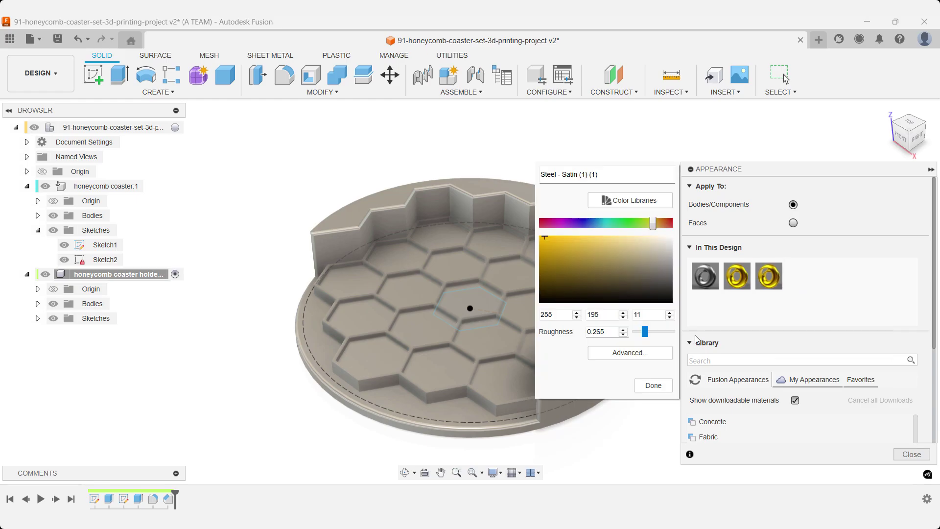
pyautogui.click(629, 353)
pyautogui.click(664, 304)
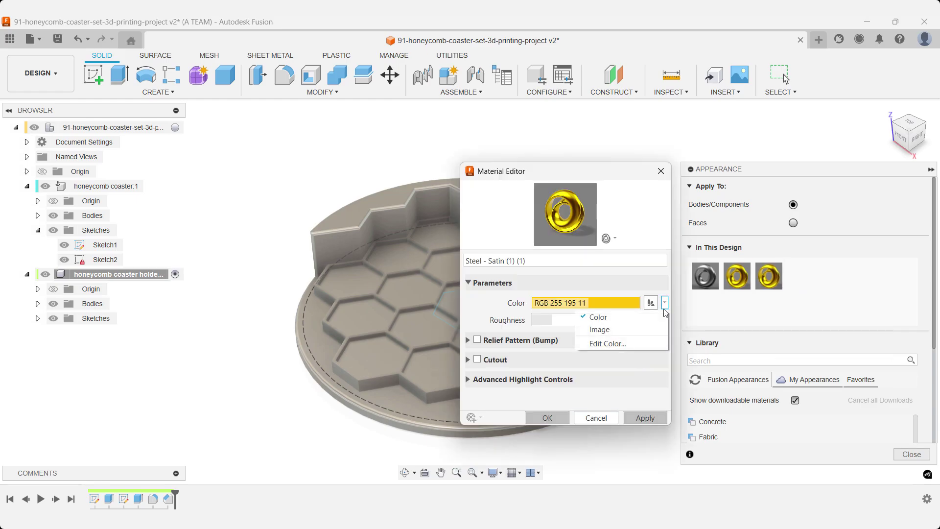
pyautogui.click(645, 339)
pyautogui.moveTo(657, 383); pyautogui.dragTo(502, 389)
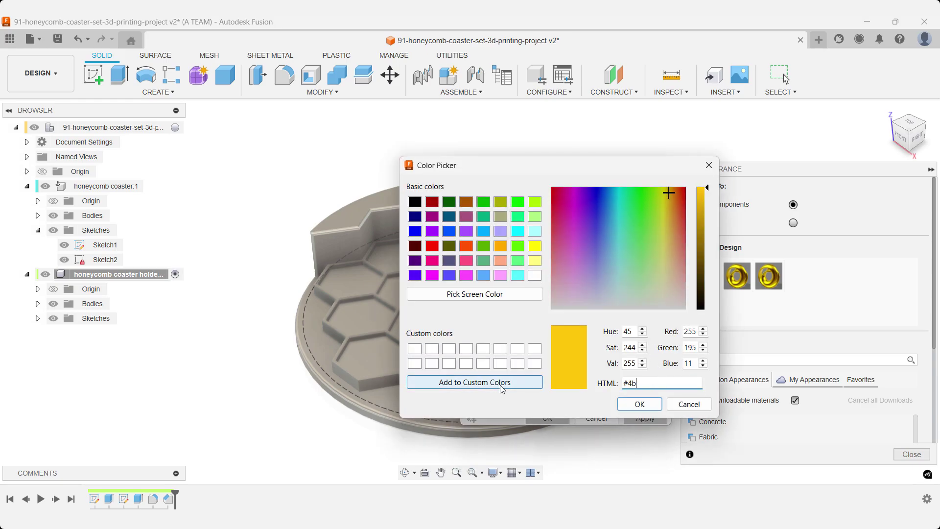
pyautogui.write('#4b2e05')
pyautogui.press('Return')
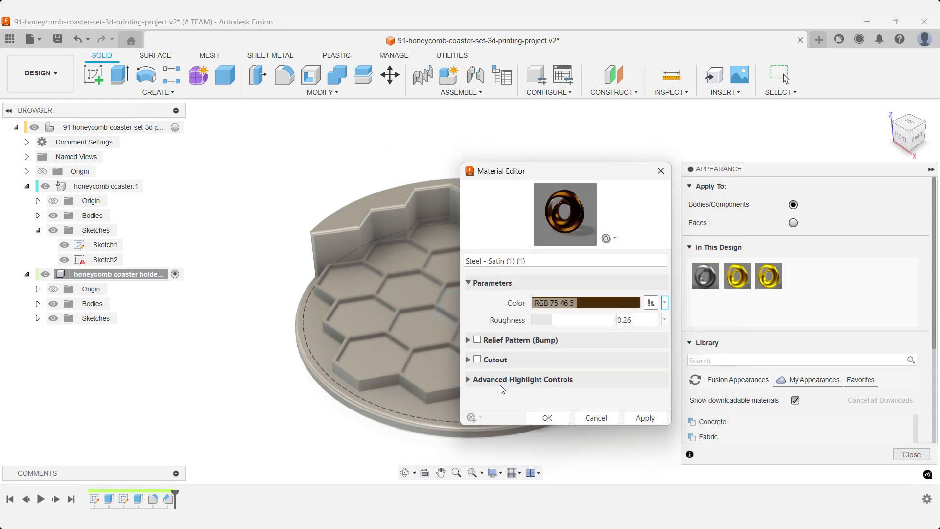
pyautogui.click(542, 415)
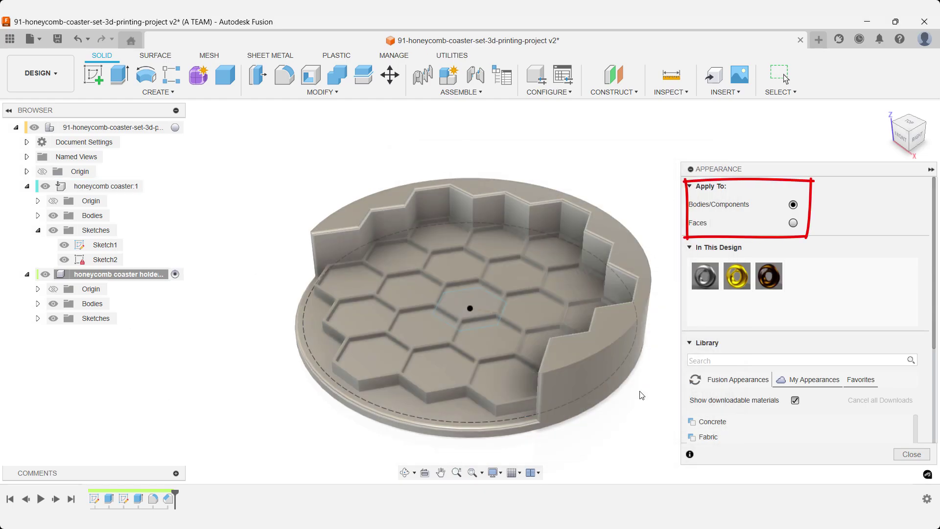
# Step: Apply the yellow satin steel appearance to the coaster and the dark brown one to the holder
pyautogui.moveTo(768, 275); pyautogui.dragTo(630, 359)
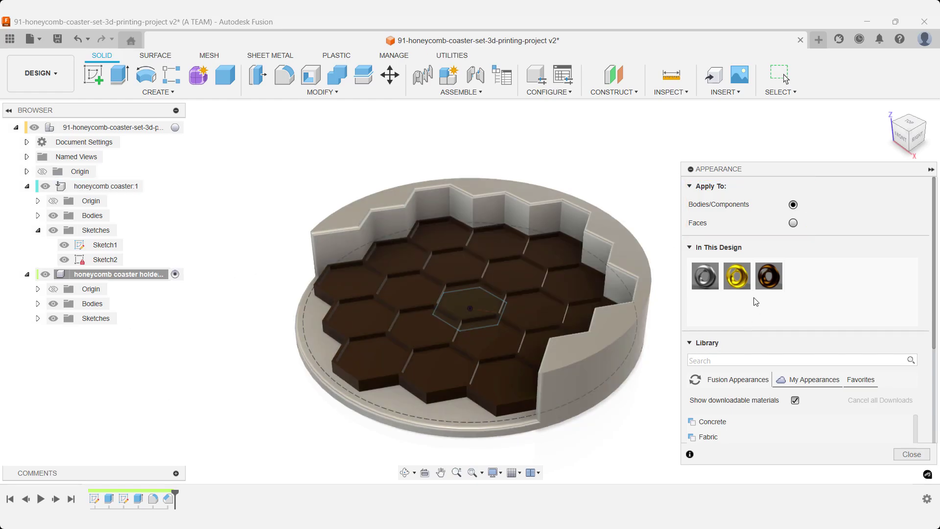
pyautogui.moveTo(737, 275); pyautogui.dragTo(565, 311)
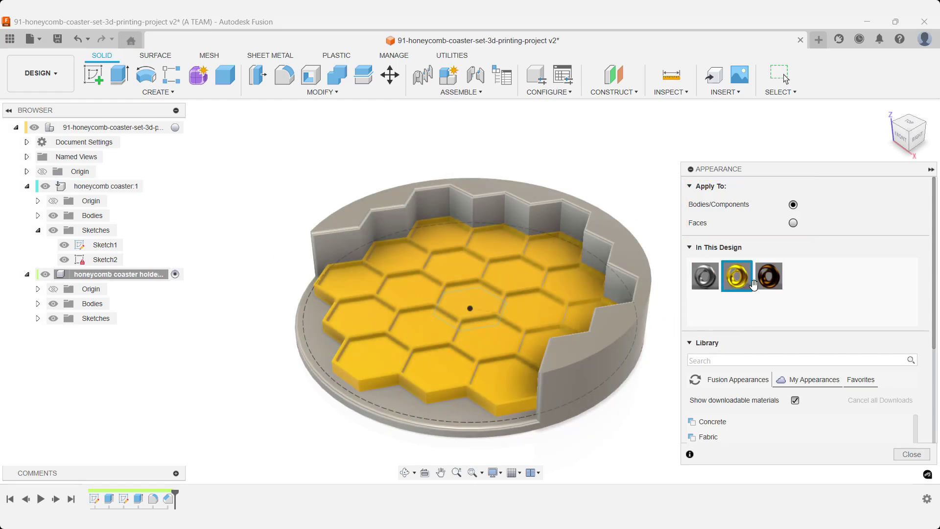
pyautogui.moveTo(756, 284); pyautogui.dragTo(639, 248)
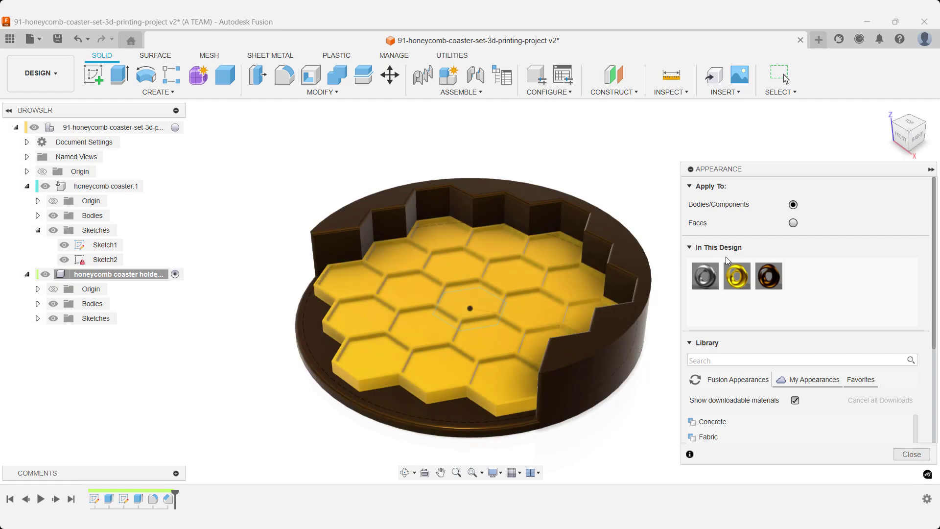
pyautogui.click(909, 454)
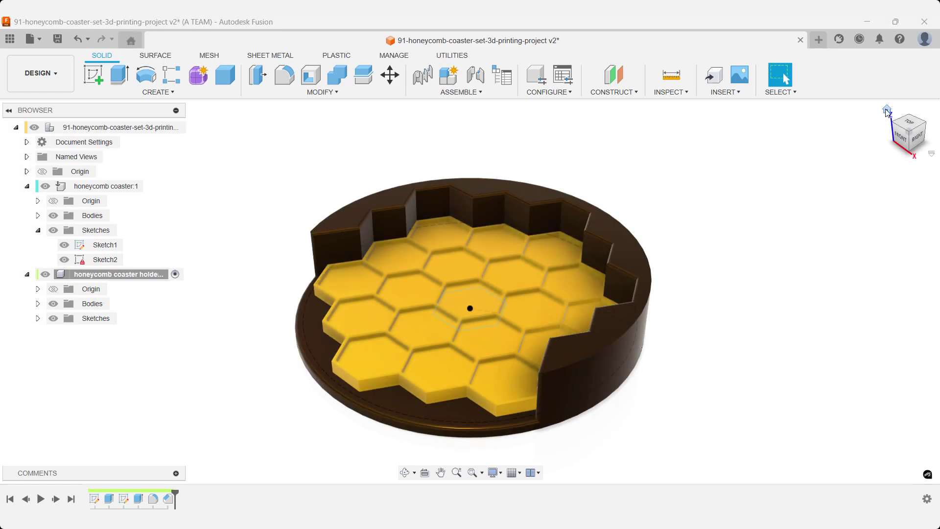
# Step: Offset all 19 inner faces of the holder's zigzag wall by -0.25 mm with Offset Face to add clearance around the coaster
pyautogui.click(909, 122)
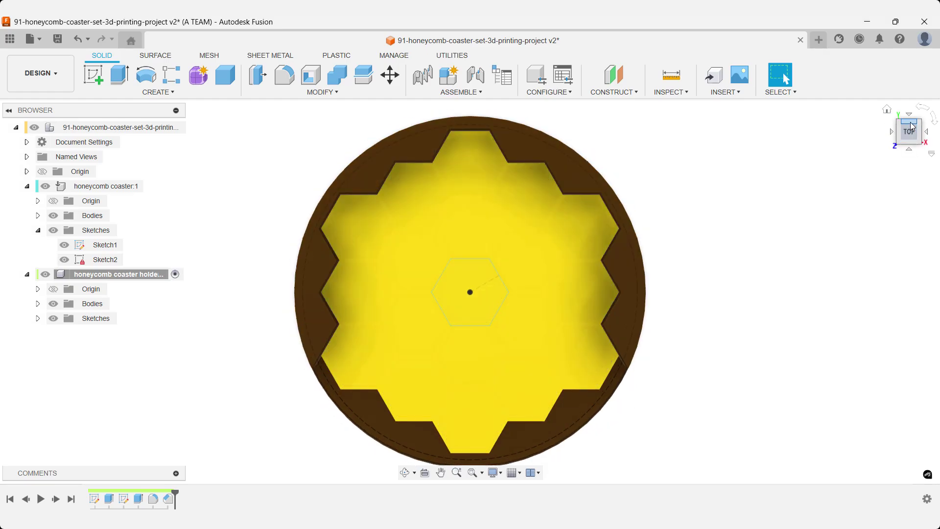
pyautogui.click(887, 110)
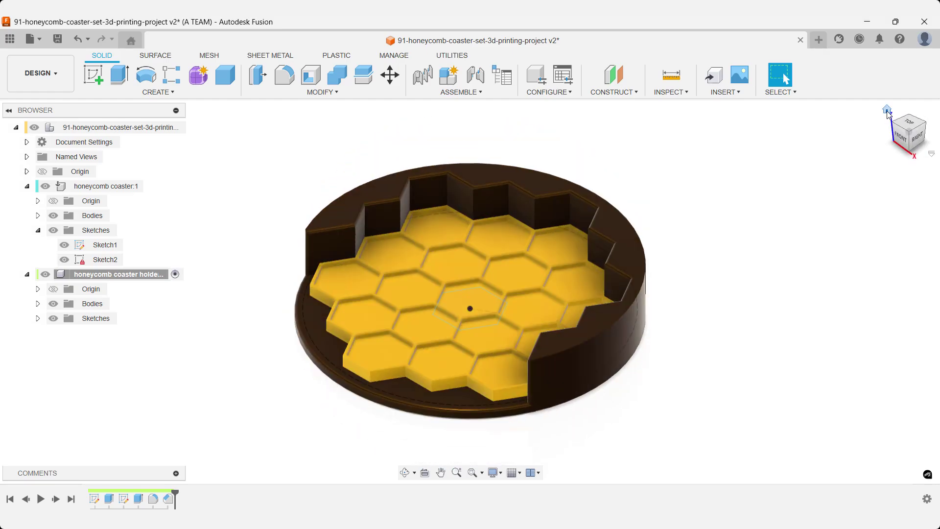
pyautogui.write('soff')
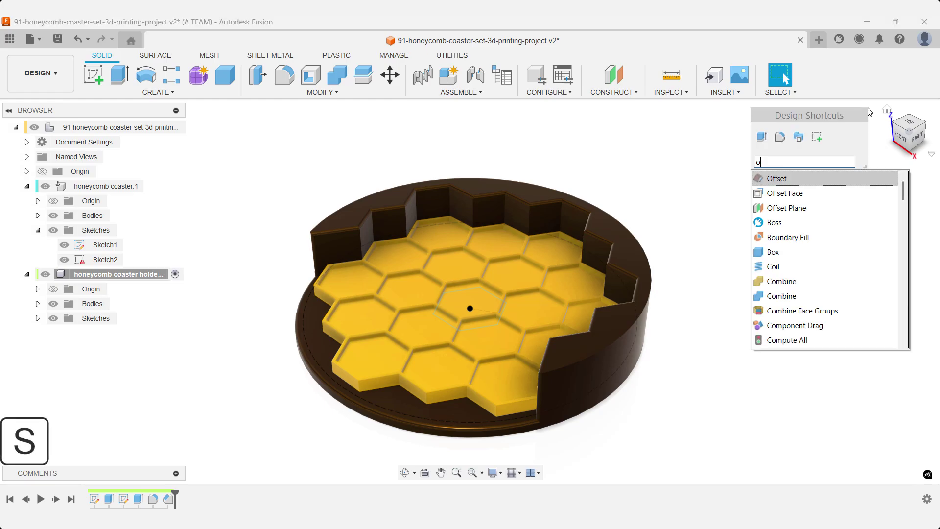
pyautogui.press('Down')
pyautogui.press('Return')
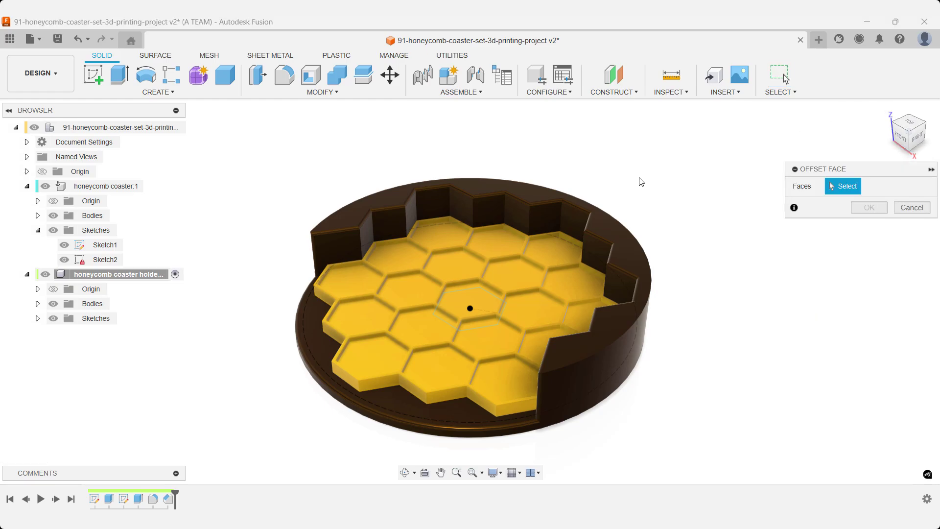
pyautogui.click(352, 247)
pyautogui.click(387, 229)
pyautogui.click(409, 214)
pyautogui.click(412, 212)
pyautogui.click(433, 208)
pyautogui.click(462, 208)
pyautogui.click(489, 216)
pyautogui.click(519, 217)
pyautogui.click(541, 218)
pyautogui.click(575, 220)
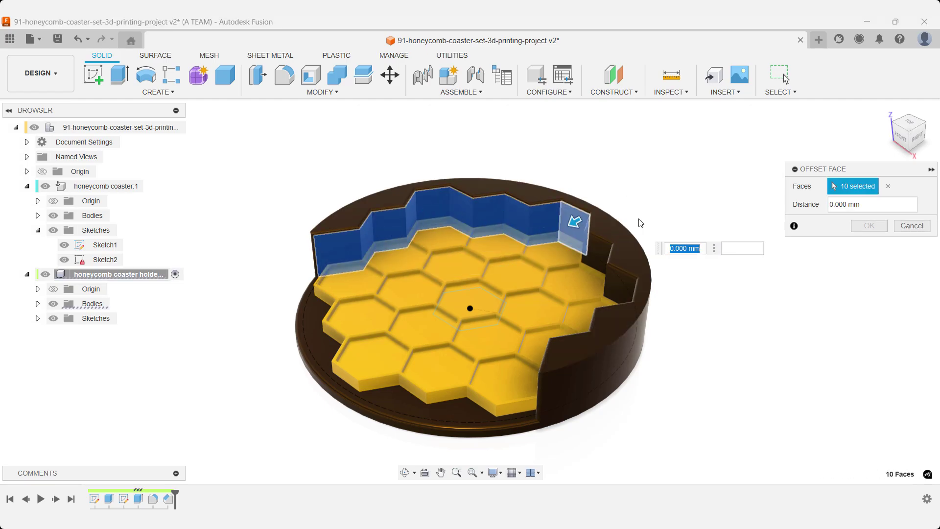
pyautogui.click(892, 128)
pyautogui.click(443, 222)
pyautogui.click(436, 212)
pyautogui.click(470, 206)
pyautogui.click(490, 203)
pyautogui.click(504, 208)
pyautogui.click(534, 215)
pyautogui.click(555, 223)
pyautogui.click(574, 230)
pyautogui.click(592, 240)
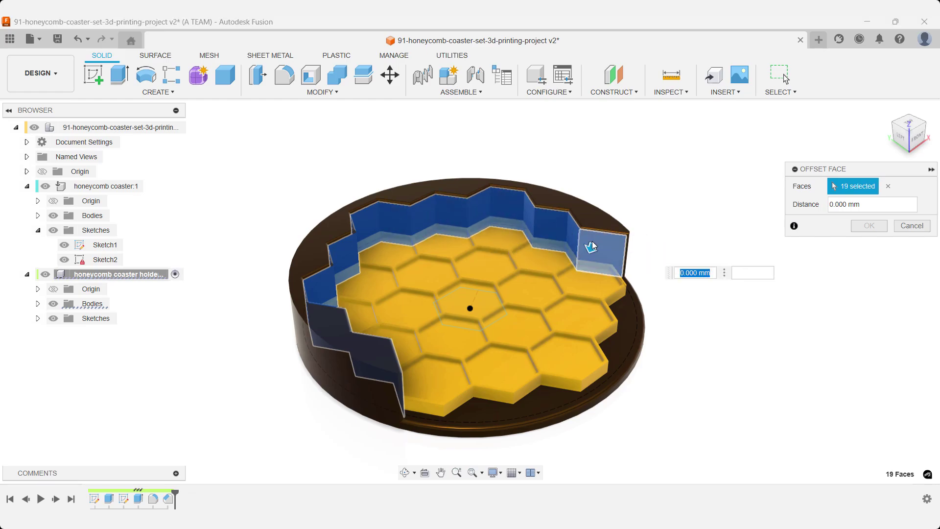
pyautogui.moveTo(593, 246); pyautogui.dragTo(593, 244)
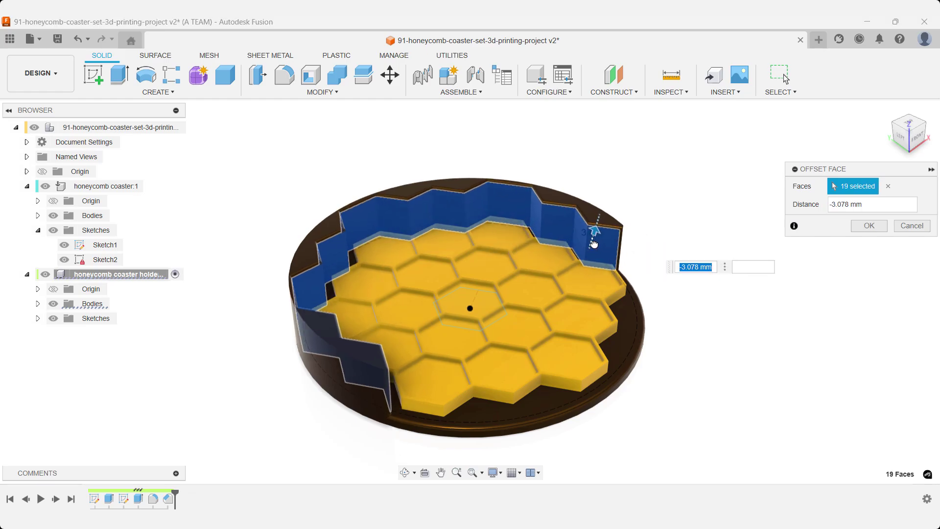
pyautogui.write('-0.25')
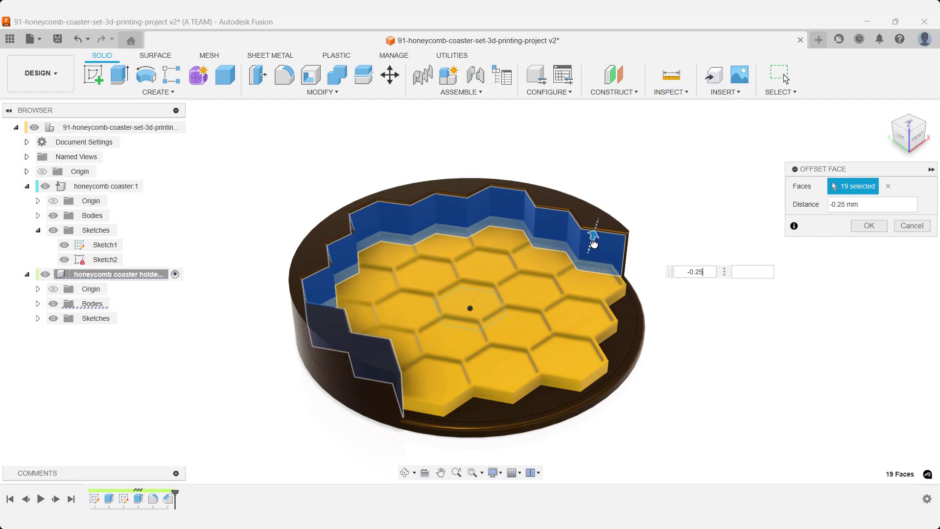
pyautogui.press('Return')
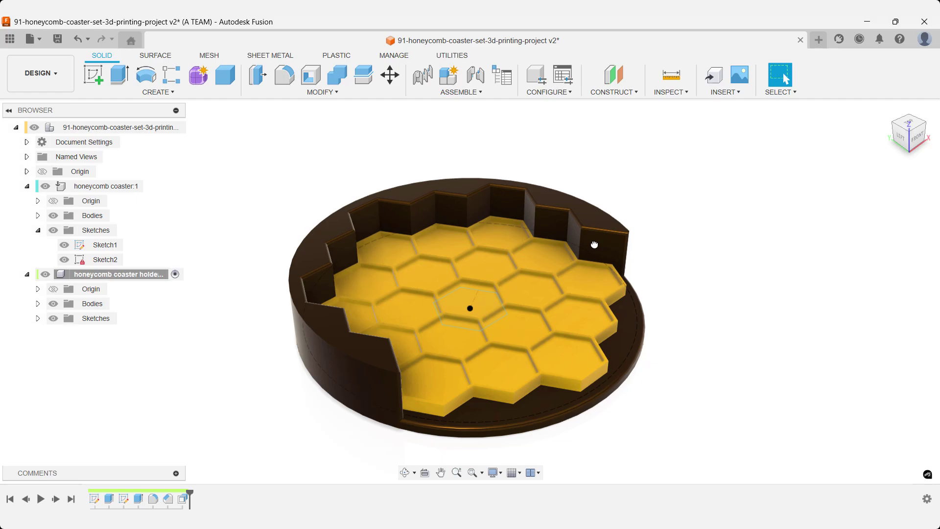
# Step: Examine the clearance between the coaster and the holder's zigzag wall from above and close up at the wall's open end
pyautogui.click(888, 110)
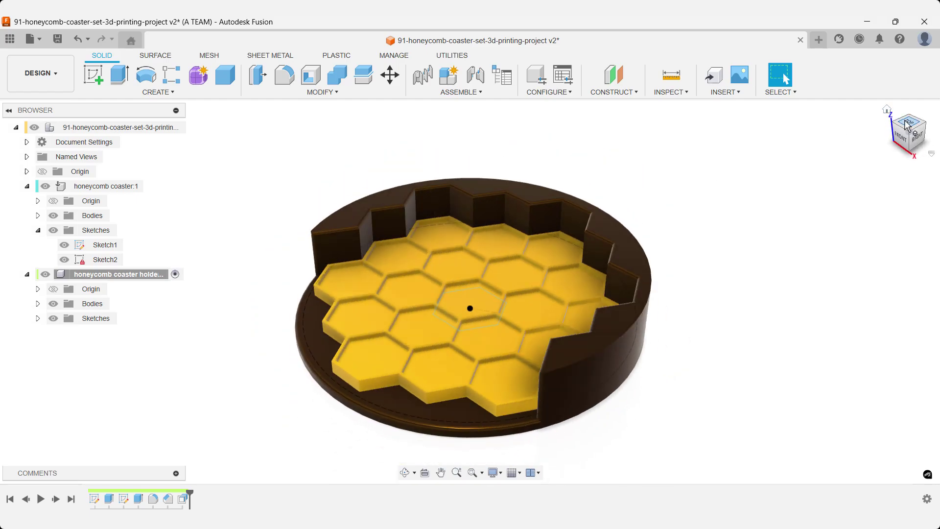
pyautogui.click(907, 123)
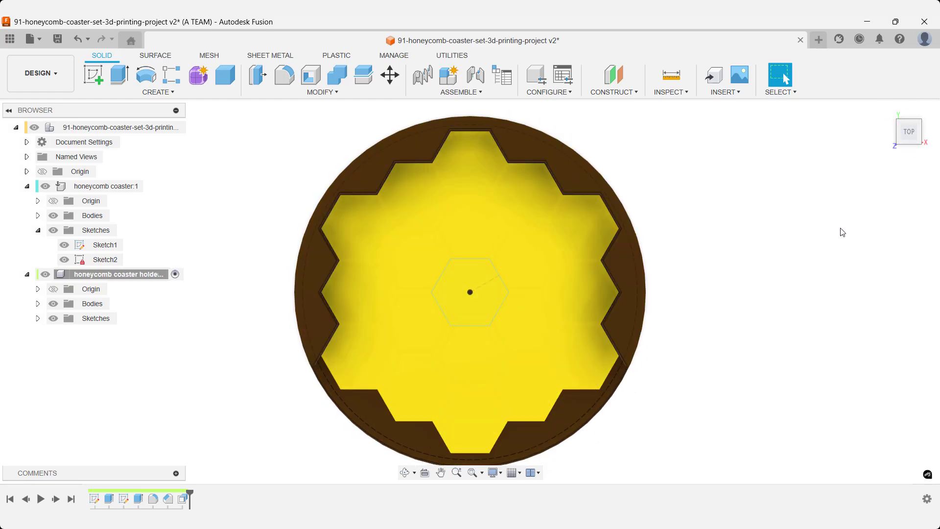
pyautogui.click(899, 146)
pyautogui.scroll(5, 590, 421)
pyautogui.scroll(3, 590, 422)
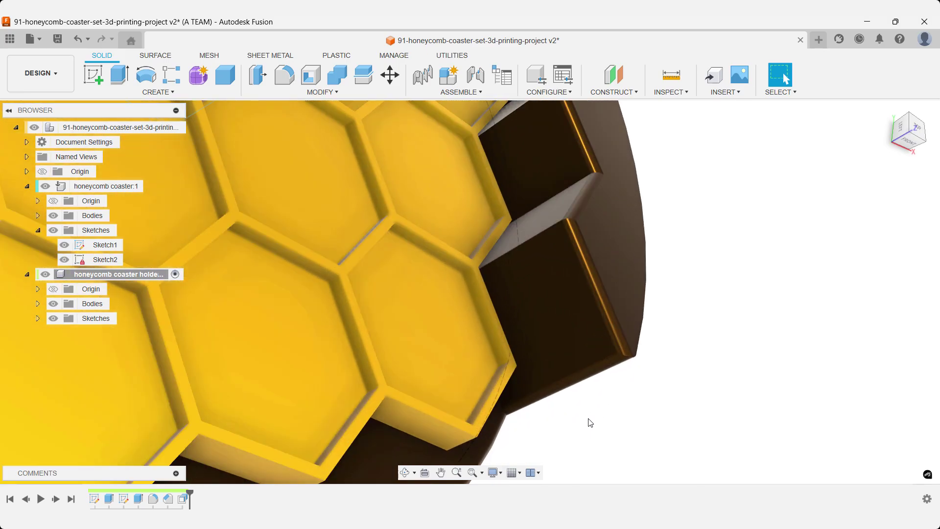
pyautogui.keyDown('shift'); pyautogui.moveTo(602, 418); pyautogui.dragTo(509, 318, button='middle'); pyautogui.keyUp('shift')
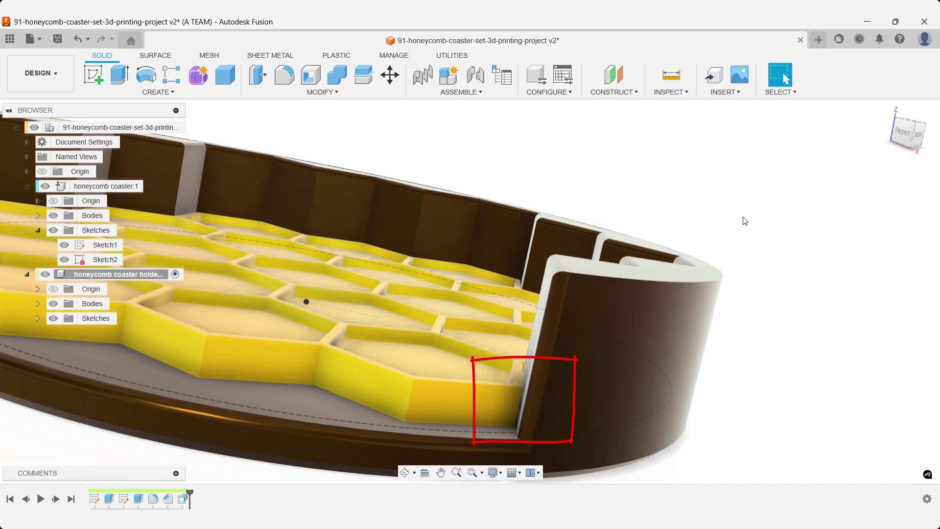
pyautogui.keyDown('shift'); pyautogui.moveTo(770, 274); pyautogui.dragTo(785, 269, button='middle'); pyautogui.keyUp('shift')
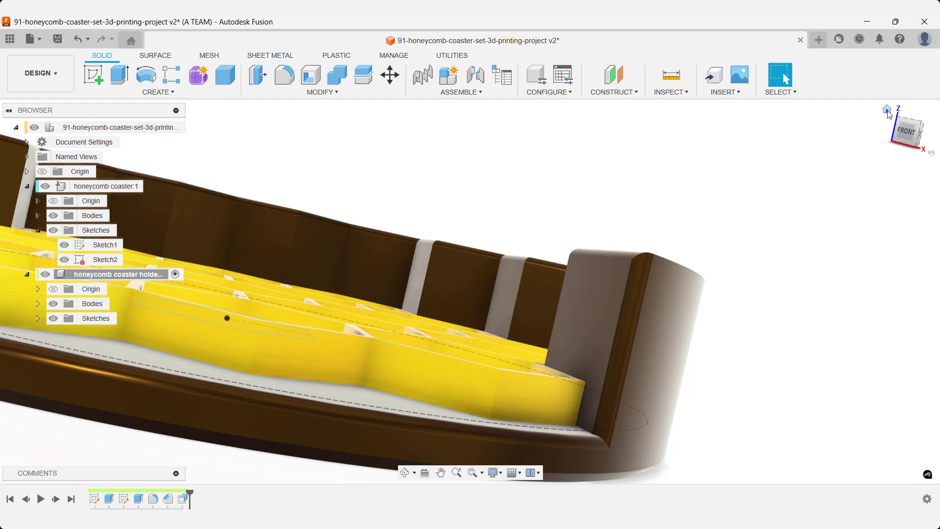
pyautogui.click(887, 110)
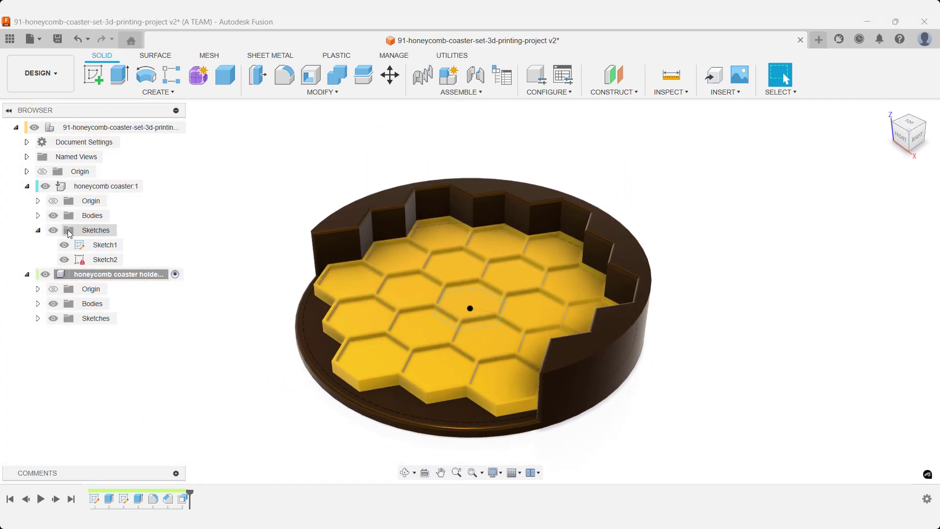
# Step: Hide both components' sketches and pattern the coaster body upward along the vertical Z axis with quantity 4 and 4 mm spacing
pyautogui.click(53, 230)
pyautogui.click(26, 186)
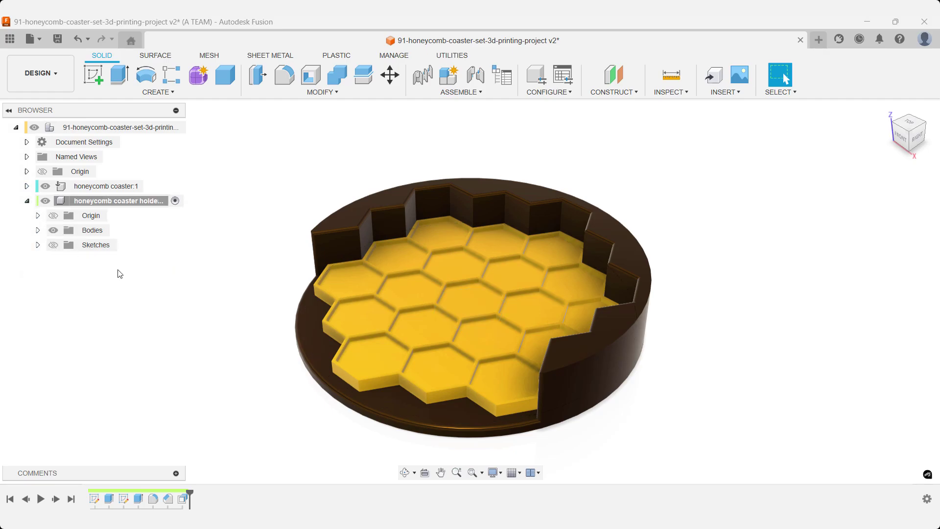
pyautogui.write('srec')
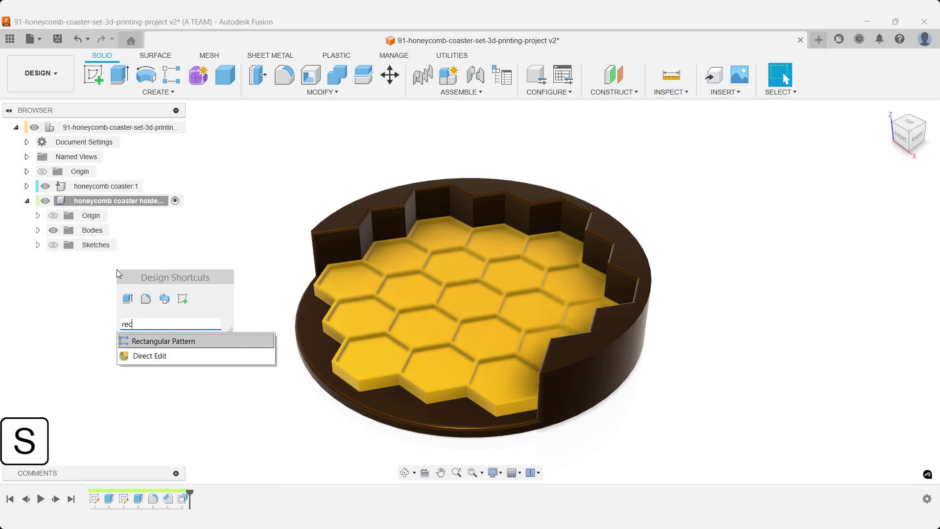
pyautogui.press('Return')
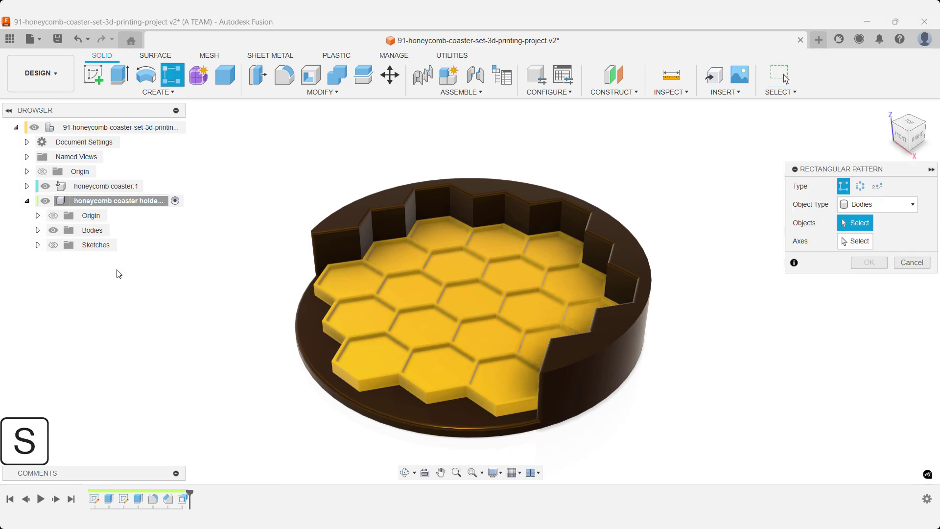
pyautogui.click(374, 286)
pyautogui.click(849, 241)
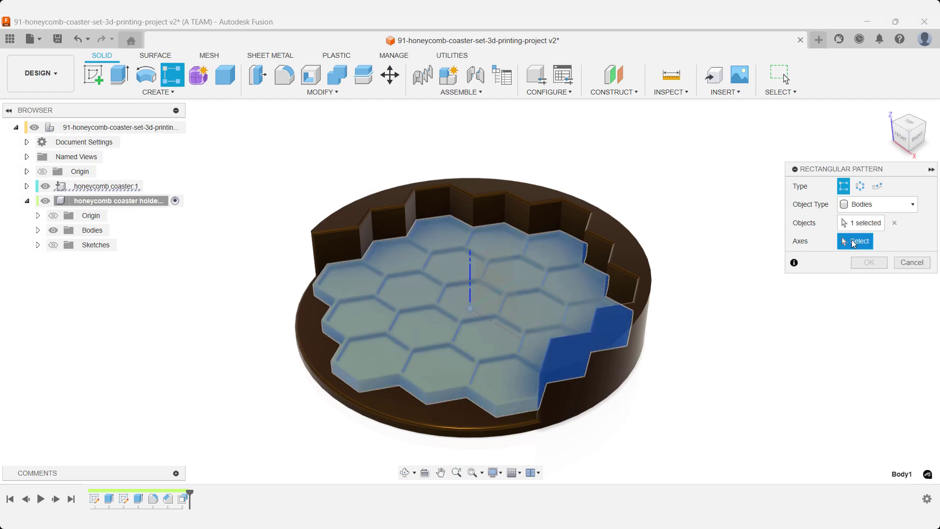
pyautogui.click(469, 265)
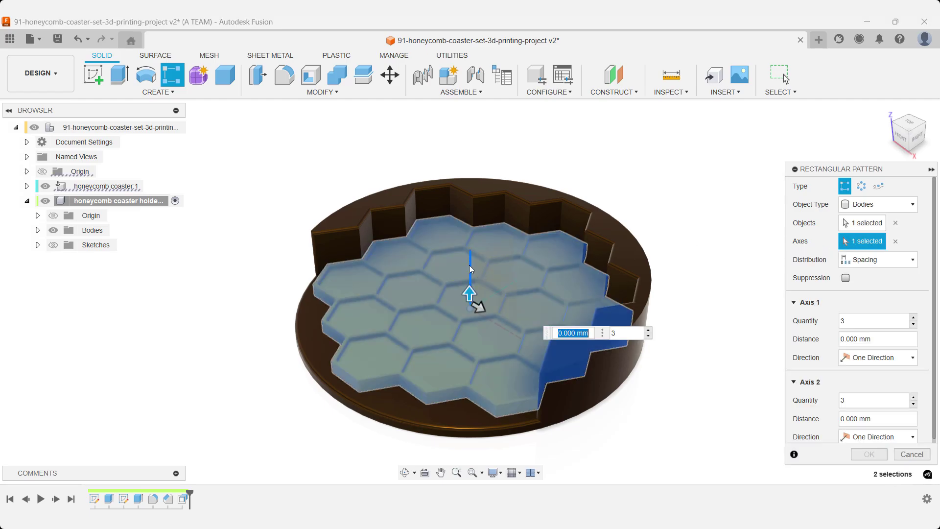
pyautogui.moveTo(470, 279); pyautogui.dragTo(665, 271)
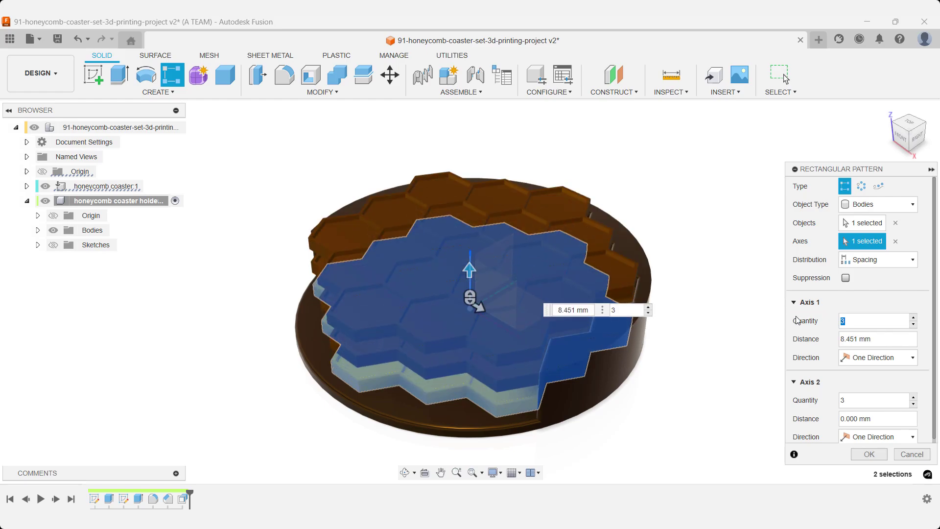
pyautogui.press('Tab')
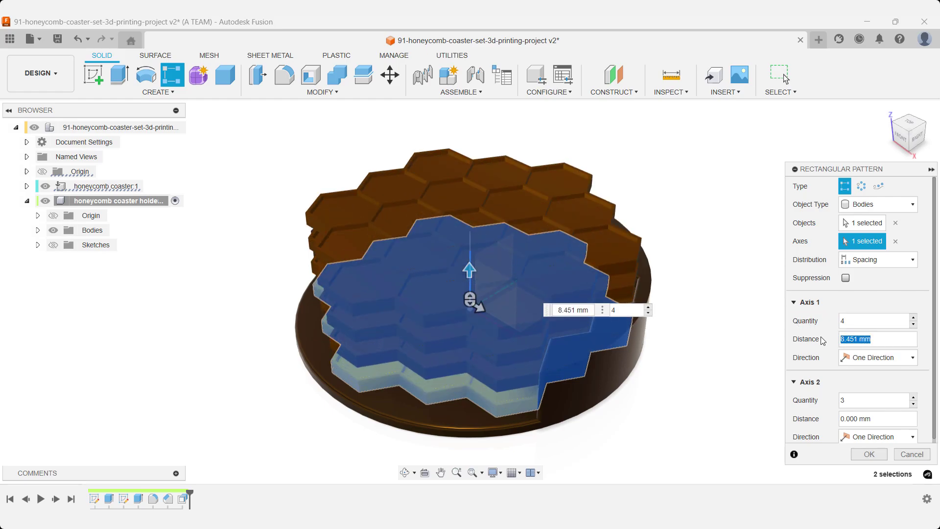
pyautogui.press('Tab')
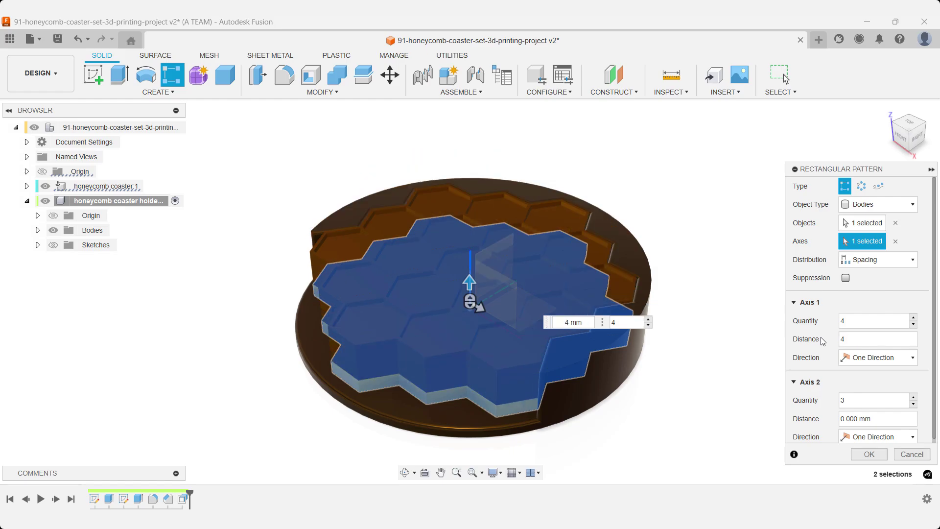
pyautogui.click(869, 454)
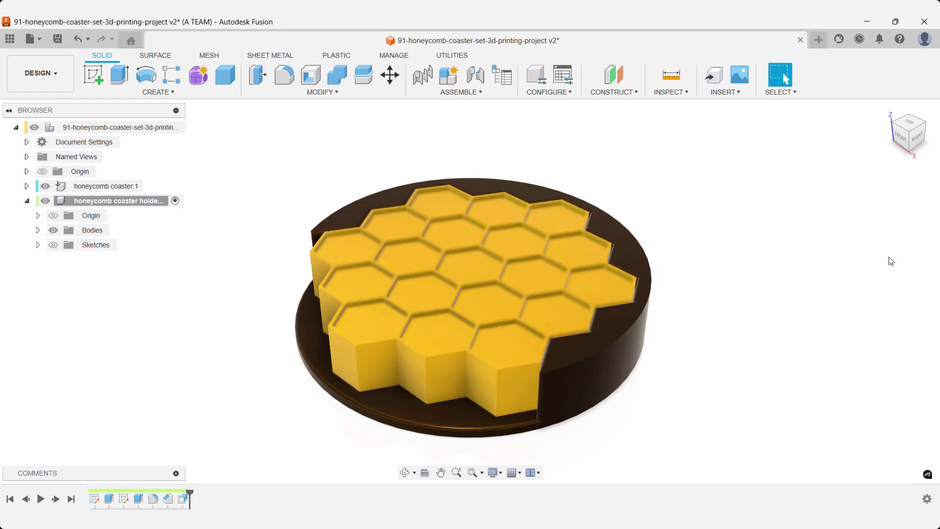
pyautogui.click(911, 147)
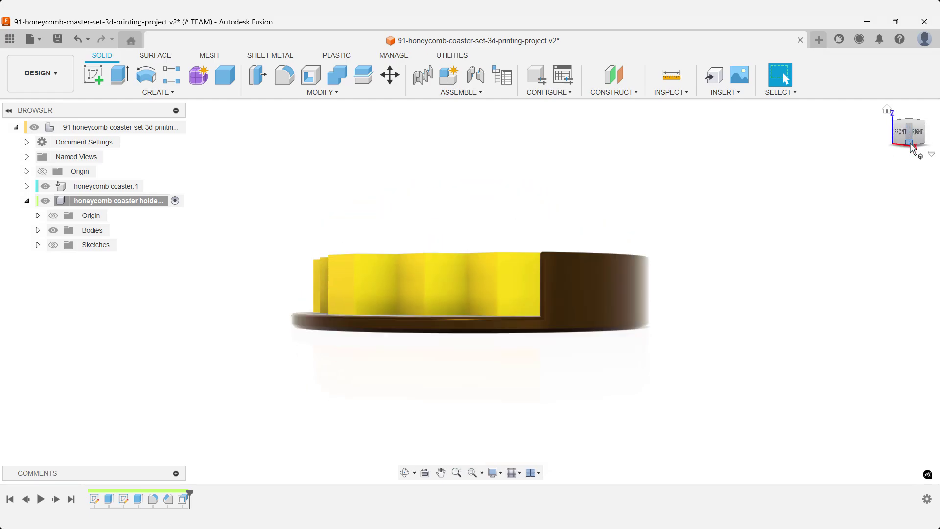
pyautogui.click(887, 110)
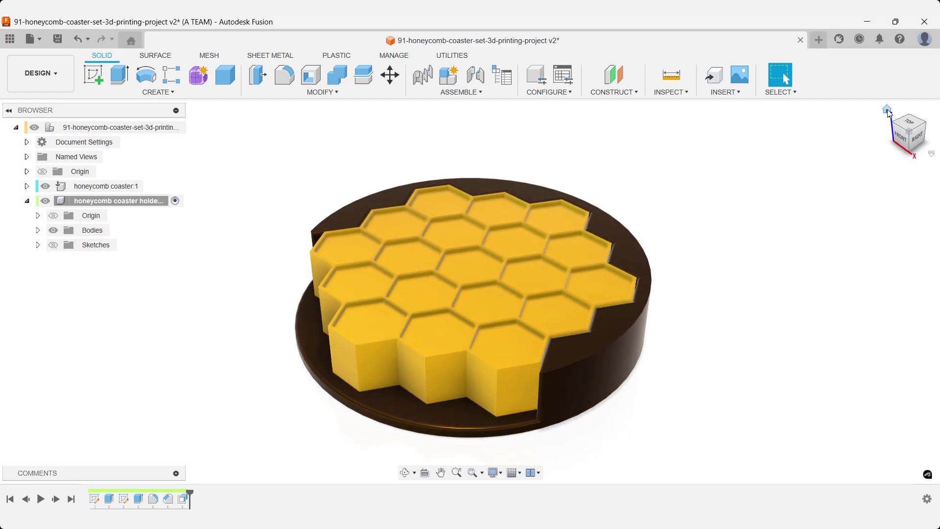